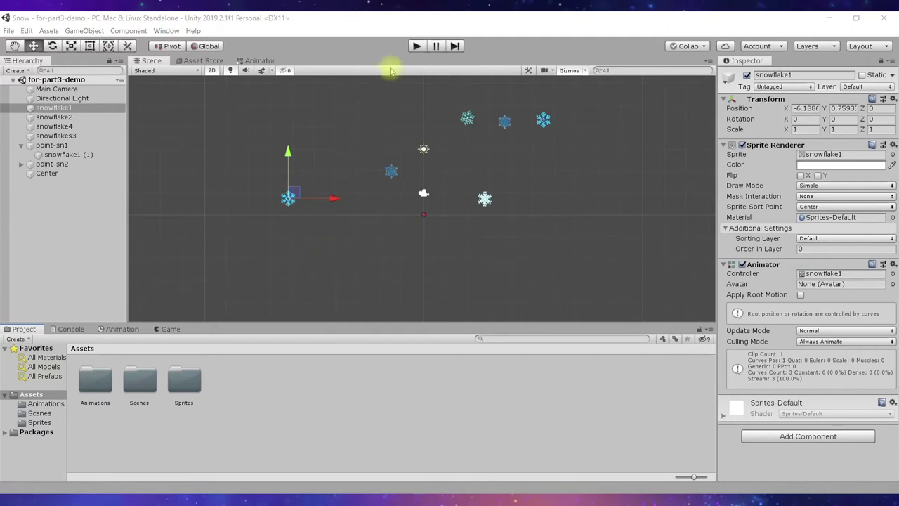
# - Start Play mode to watch the snowflakes fall in the Game view
pyautogui.click(416, 45)
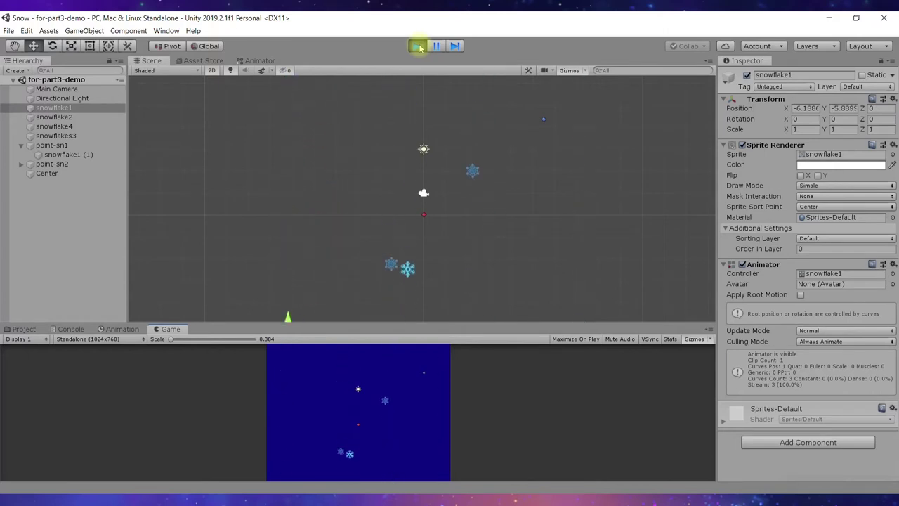
# - Stop Play mode and select snowflake1, then snowflake1 (1) in the Hierarchy
pyautogui.click(417, 46)
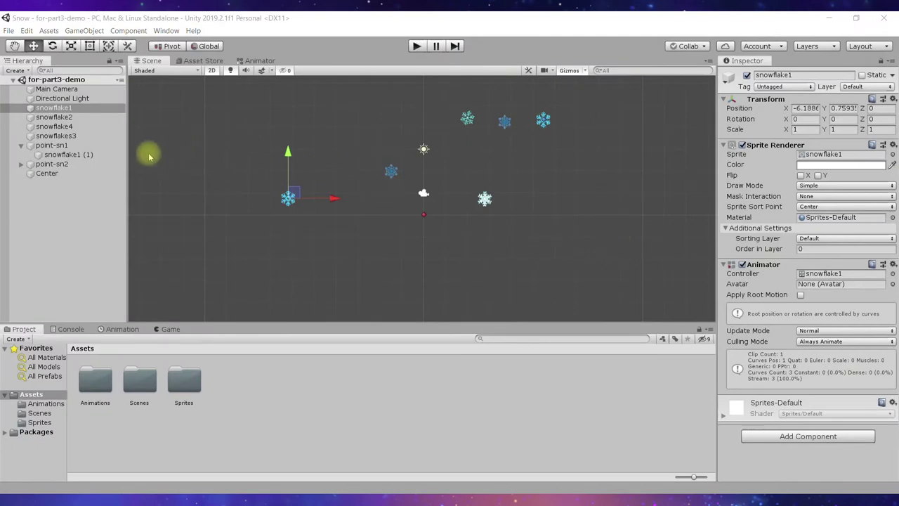
pyautogui.click(58, 109)
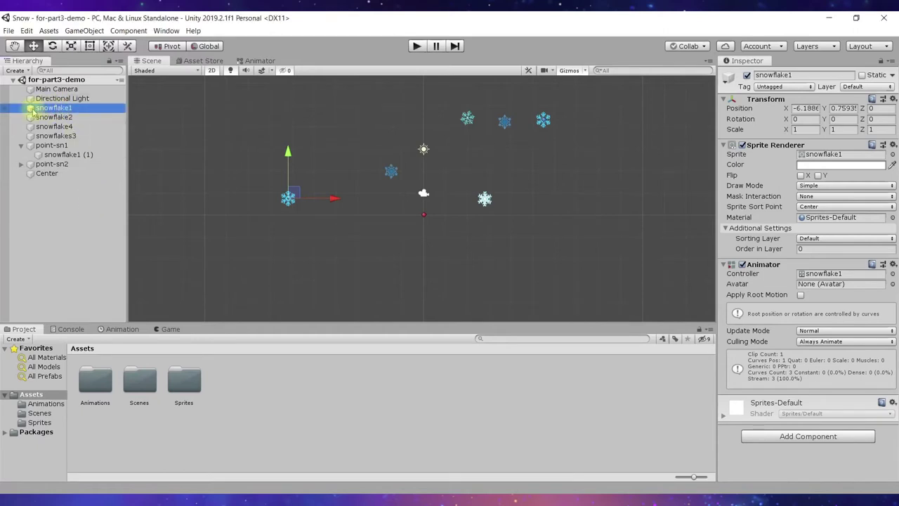
pyautogui.click(59, 155)
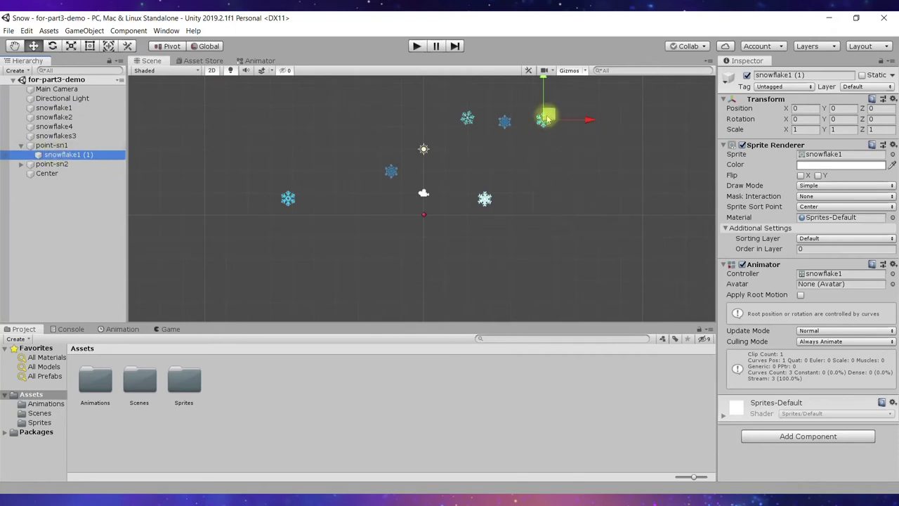
# - Deactivate snowflake1 (1) under point-sn1 so it disappears from the scene
pyautogui.click(55, 145)
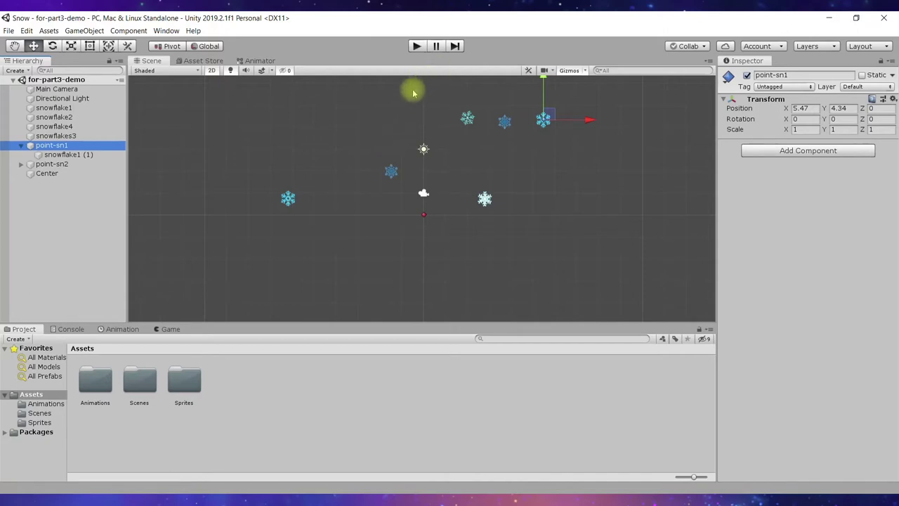
pyautogui.click(49, 154)
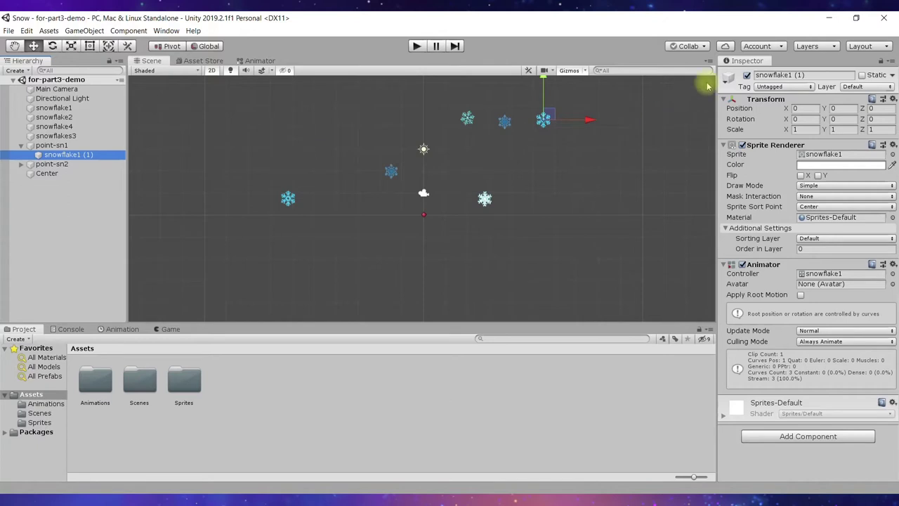
pyautogui.click(747, 75)
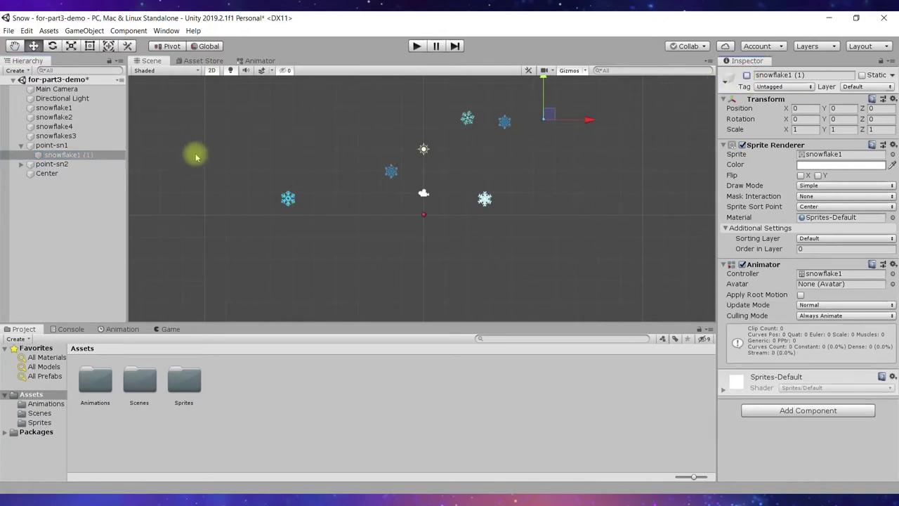
# - Select point-sn1 and zoom and pan the Scene view to frame it
pyautogui.click(51, 145)
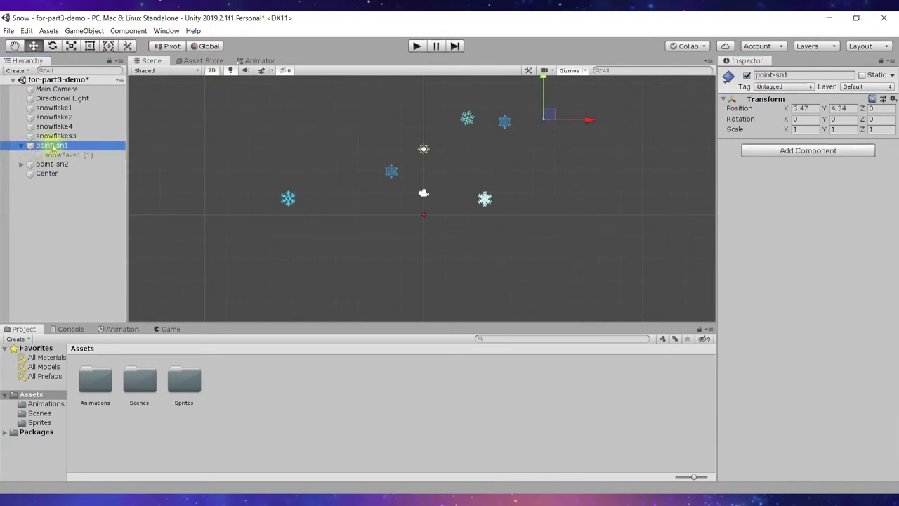
pyautogui.scroll(1, 561, 135)
pyautogui.scroll(2, 561, 135)
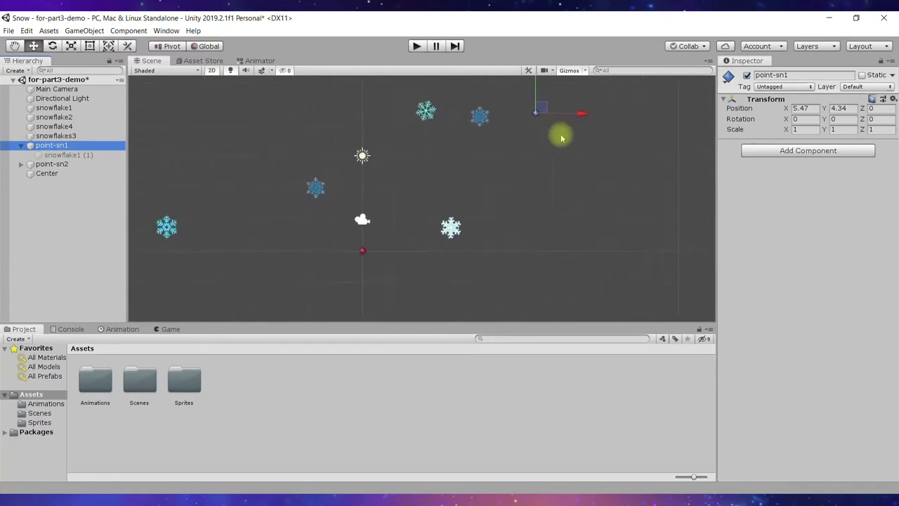
pyautogui.scroll(3, 561, 138)
pyautogui.moveTo(513, 111); pyautogui.dragTo(557, 194, button='middle')
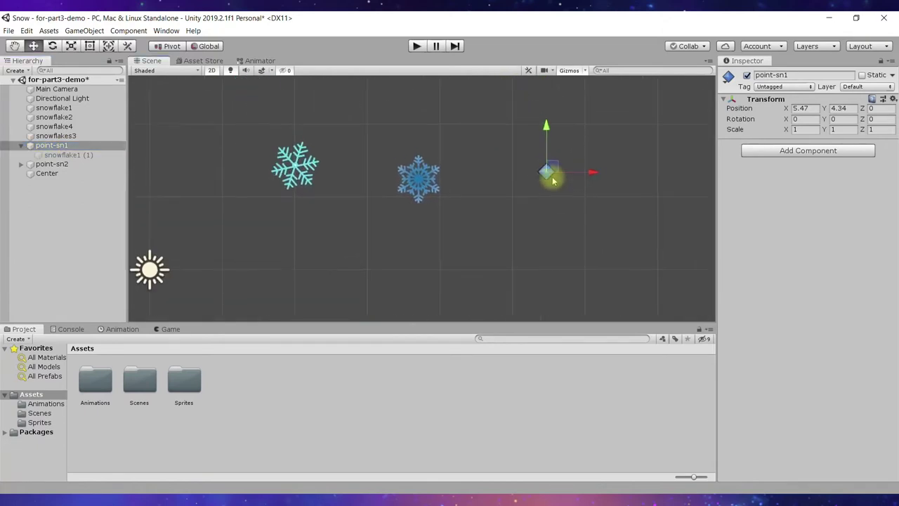
pyautogui.scroll(-2, 603, 196)
pyautogui.scroll(-2, 602, 197)
pyautogui.scroll(-1, 601, 197)
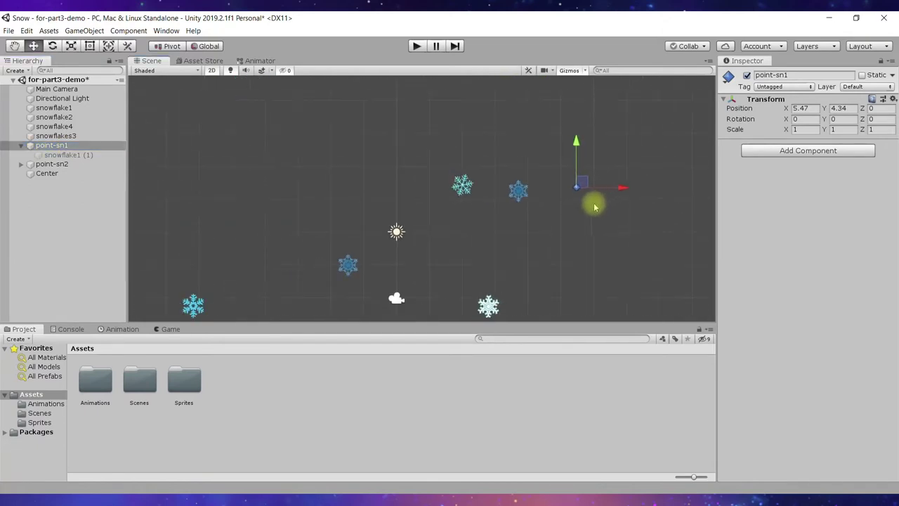
pyautogui.moveTo(586, 214); pyautogui.dragTo(601, 162)
pyautogui.scroll(-1, 594, 215)
pyautogui.scroll(-1, 583, 202)
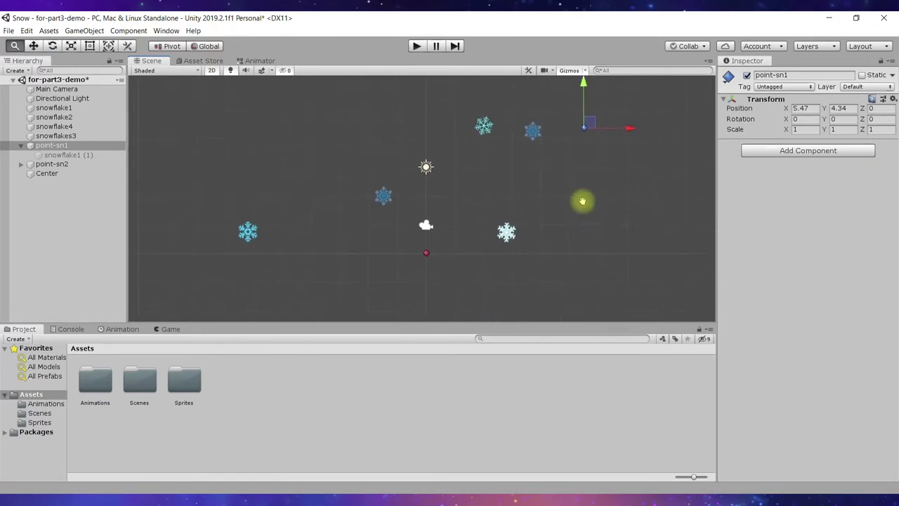
# - Reactivate snowflake1 (1) so it reappears at point-sn1's position, then select snowflake1
pyautogui.click(70, 155)
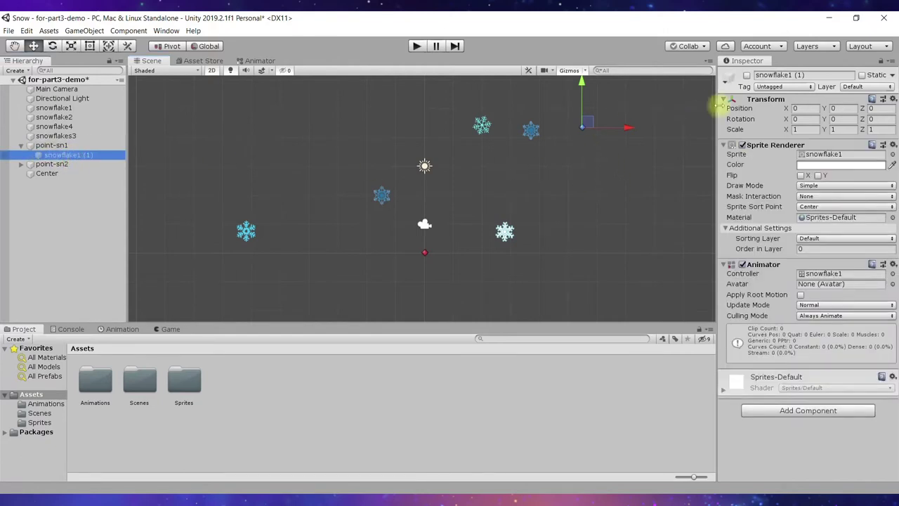
pyautogui.click(746, 75)
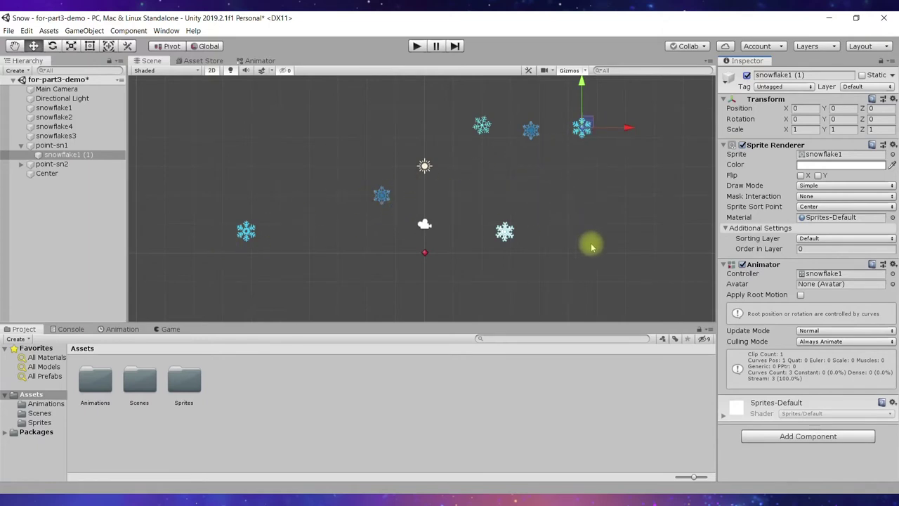
pyautogui.moveTo(592, 237); pyautogui.dragTo(575, 221, button='middle')
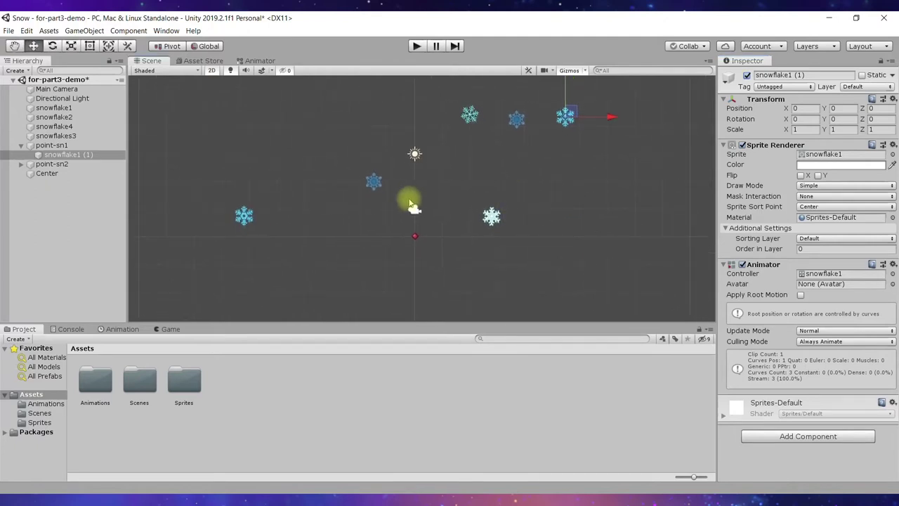
pyautogui.click(76, 108)
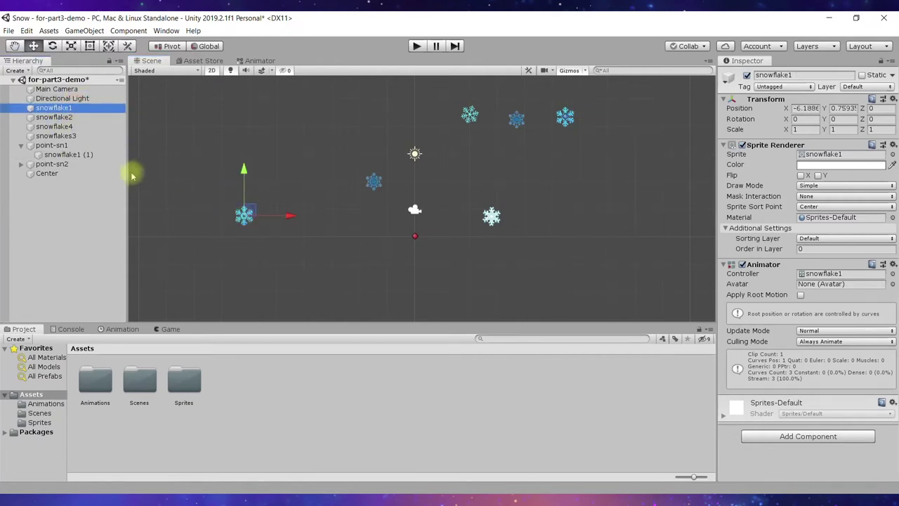
# - Select snowflake1 (1) and start the scene in paused Play mode
pyautogui.click(104, 155)
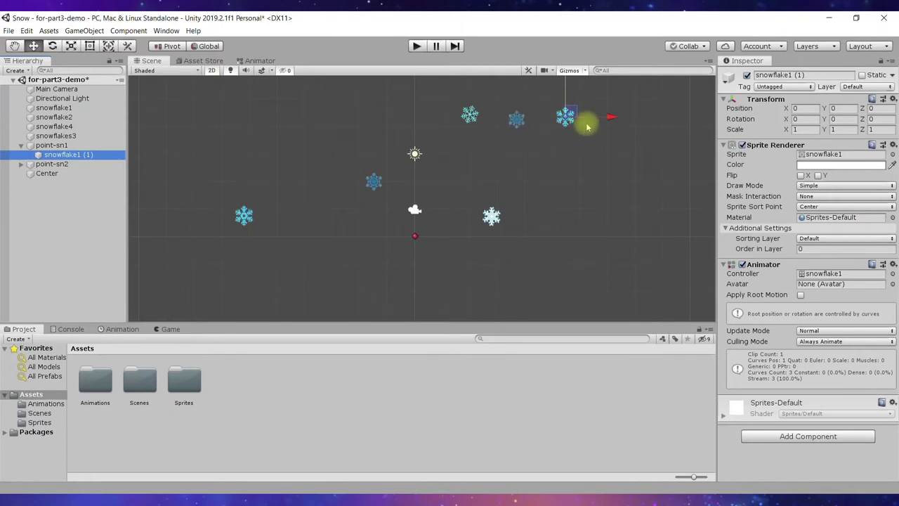
pyautogui.click(435, 46)
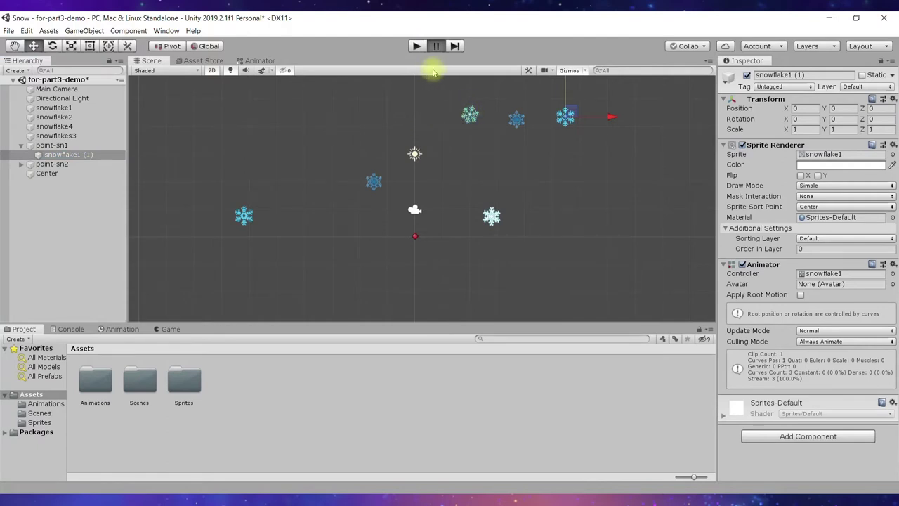
pyautogui.click(417, 47)
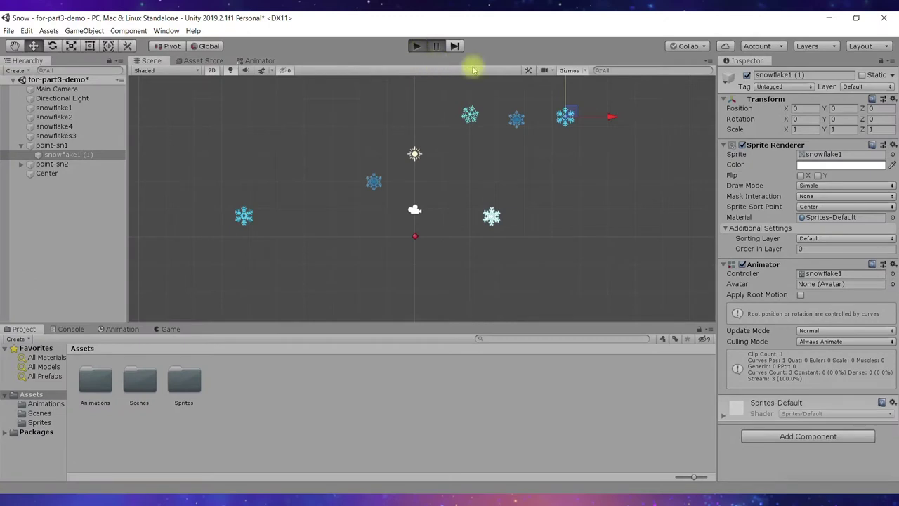
# - Advance the paused game ten frames with the Step button
pyautogui.click(455, 46)
pyautogui.click(455, 47)
pyautogui.click(455, 46)
pyautogui.click(455, 46)
pyautogui.click(455, 47)
pyautogui.click(455, 47)
pyautogui.click(455, 46)
pyautogui.click(455, 47)
pyautogui.click(455, 46)
pyautogui.click(455, 46)
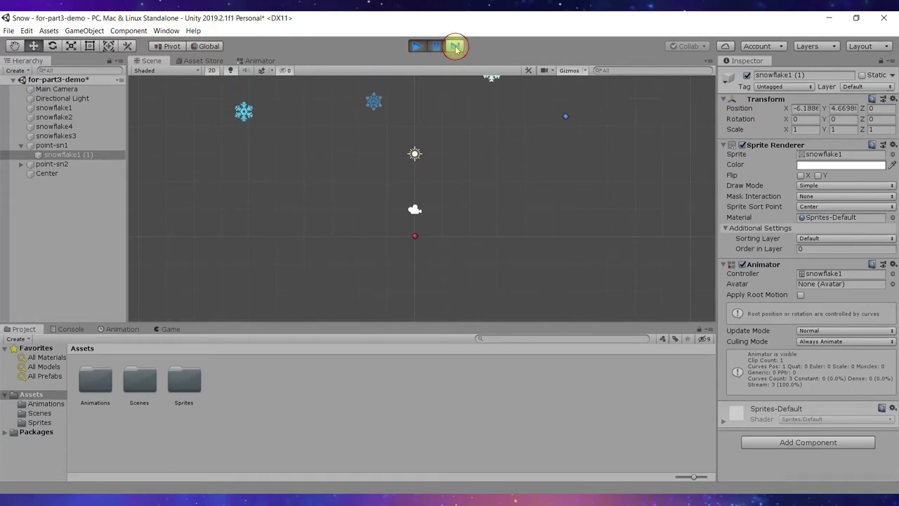
# - Step one frame, inspect point-sn1, snowflake1 (1) and Center, then step two more frames
pyautogui.click(456, 47)
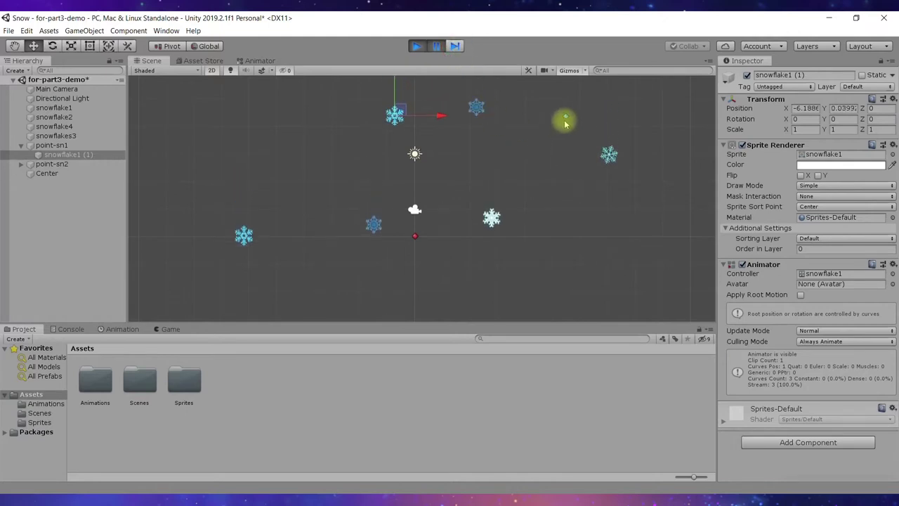
pyautogui.click(62, 144)
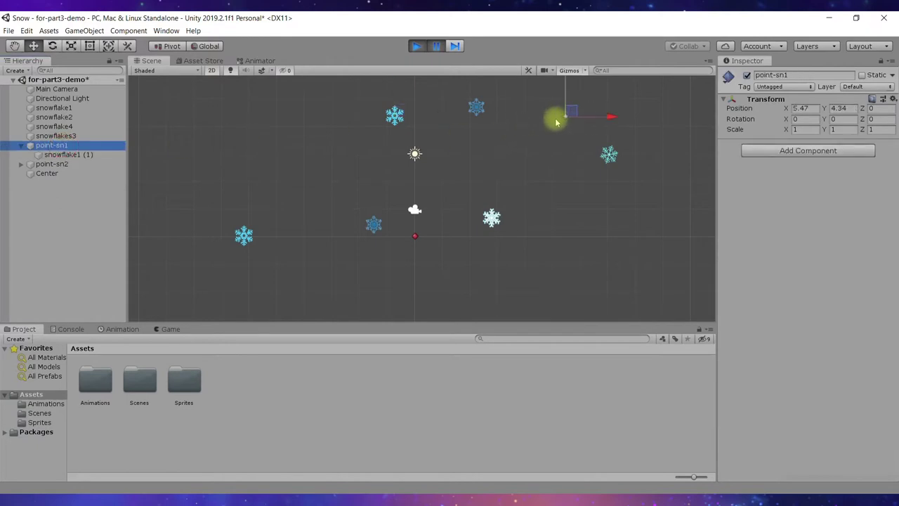
pyautogui.click(81, 154)
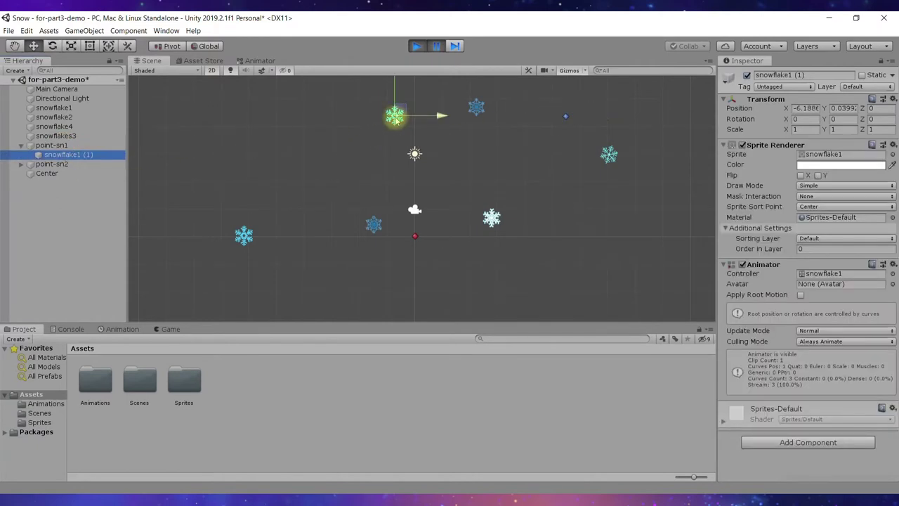
pyautogui.click(77, 145)
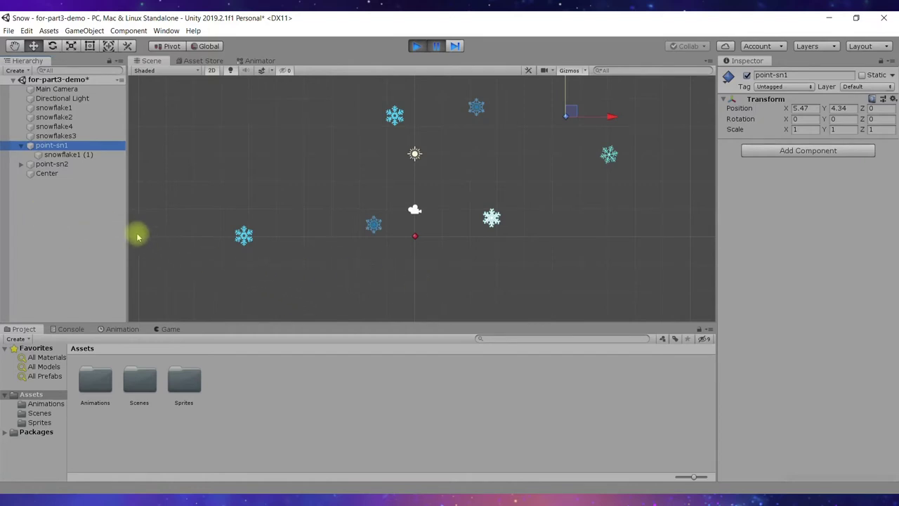
pyautogui.click(58, 174)
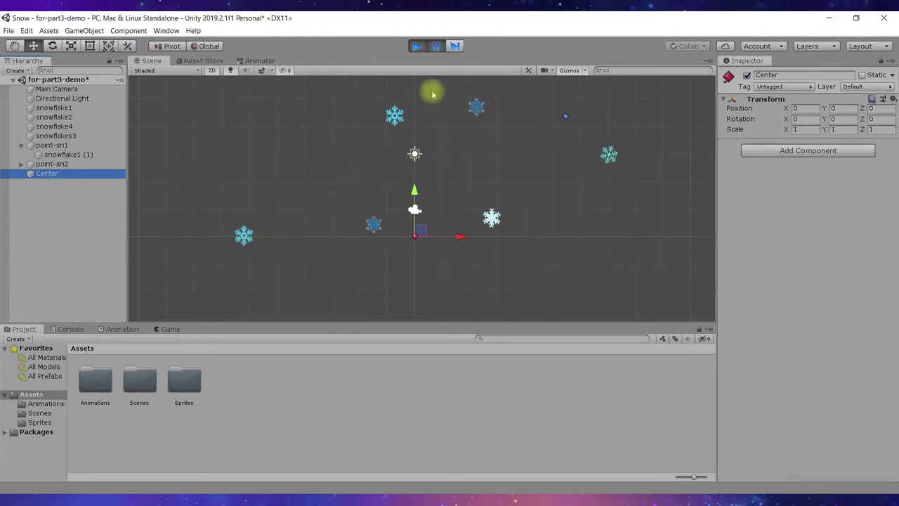
pyautogui.click(455, 47)
pyautogui.click(455, 46)
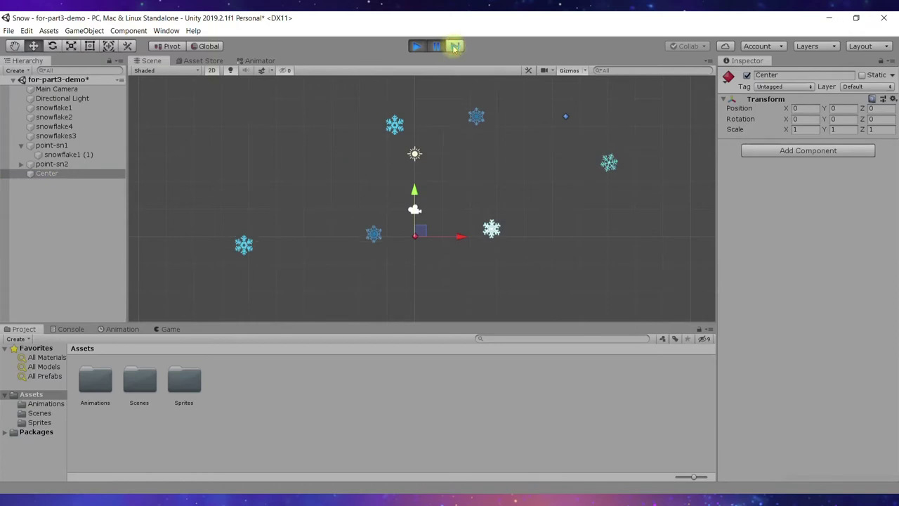
# - Advance the paused game four more frames
pyautogui.click(455, 46)
pyautogui.click(455, 46)
pyautogui.click(455, 46)
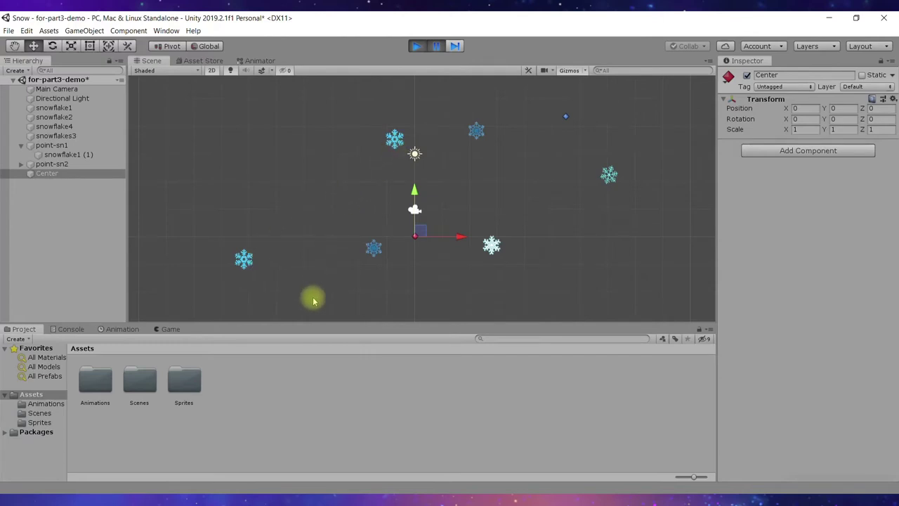
pyautogui.click(455, 46)
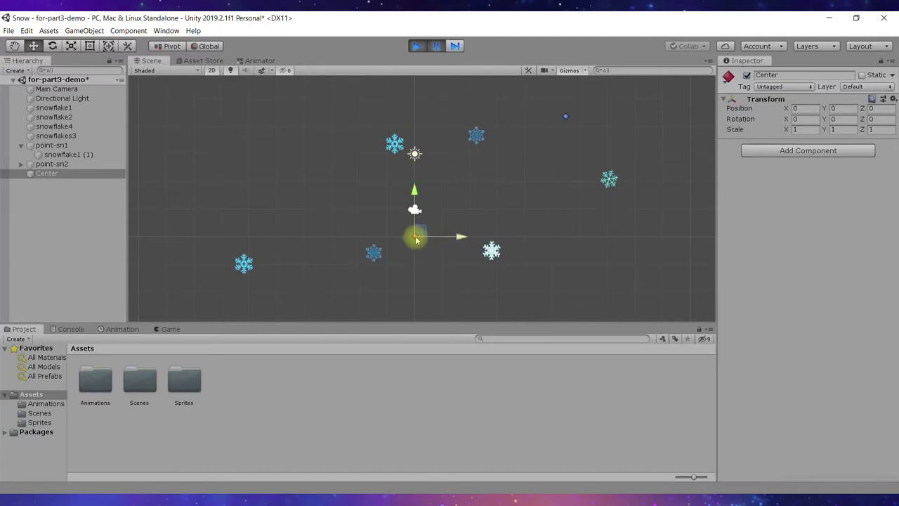
# - Inspect snowflake1, Center, snowflake1 (1) and point-sn1 while the game is paused
pyautogui.click(244, 264)
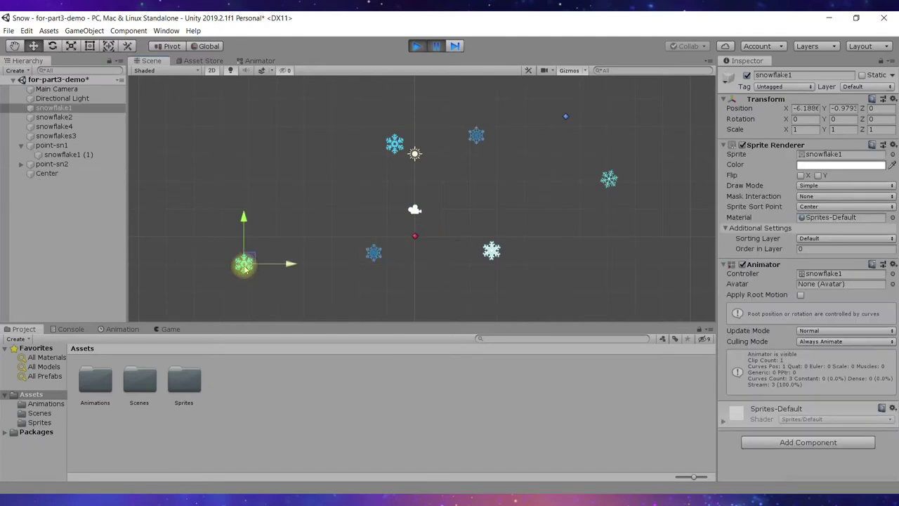
pyautogui.click(416, 237)
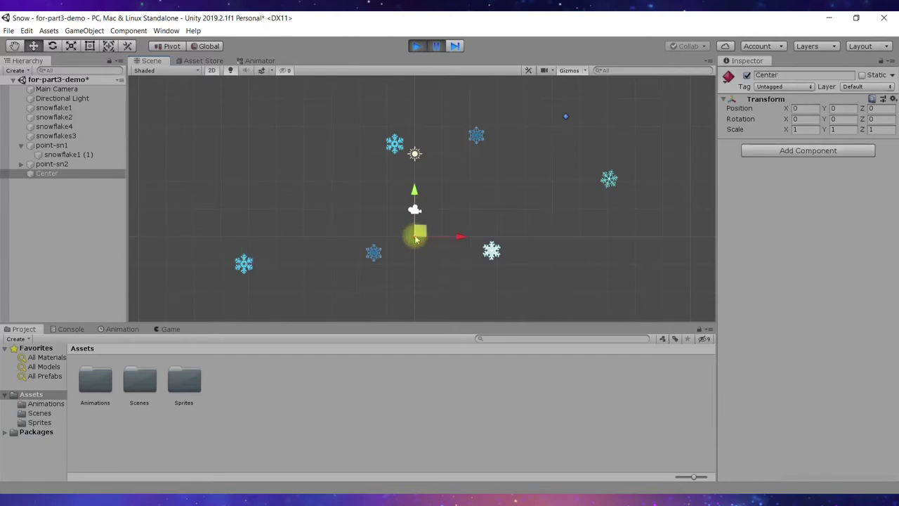
pyautogui.click(62, 155)
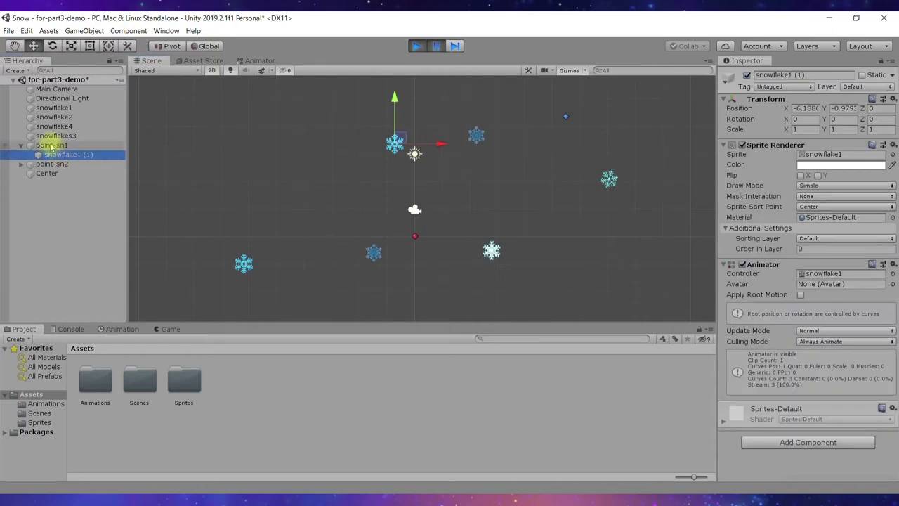
pyautogui.click(51, 145)
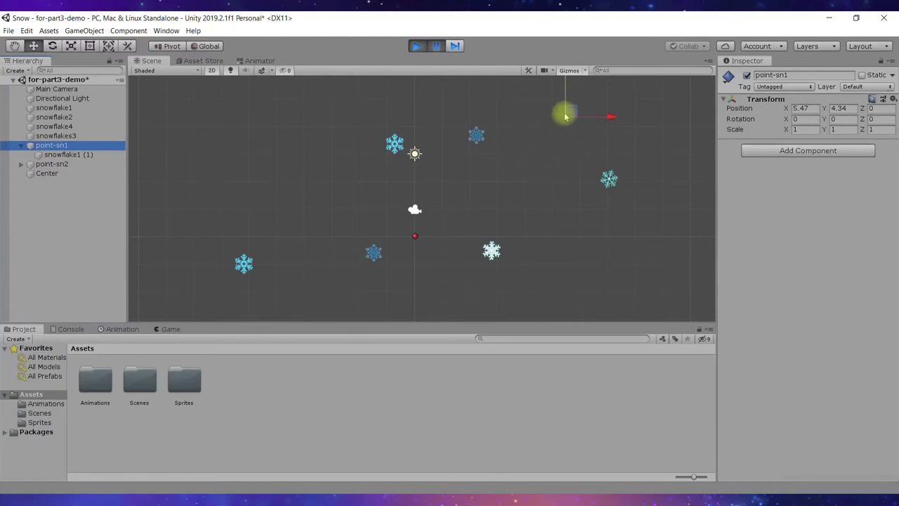
pyautogui.click(92, 154)
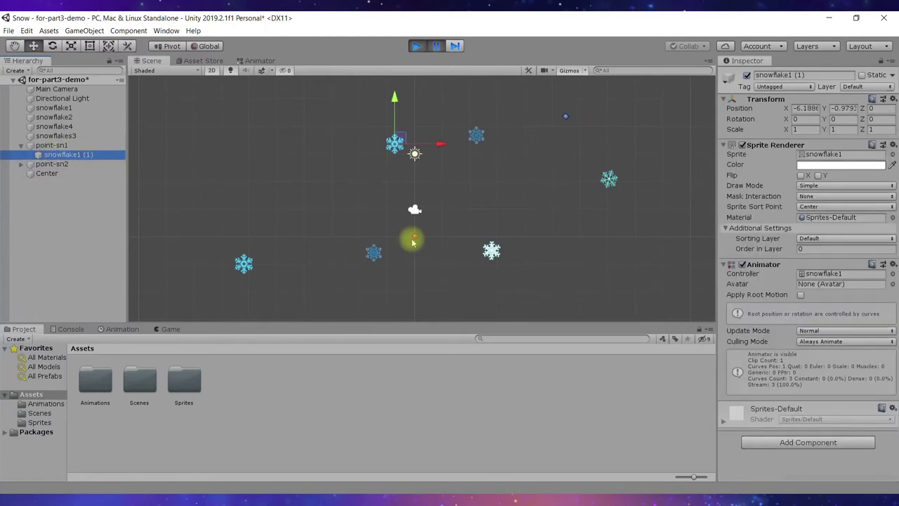
pyautogui.click(565, 116)
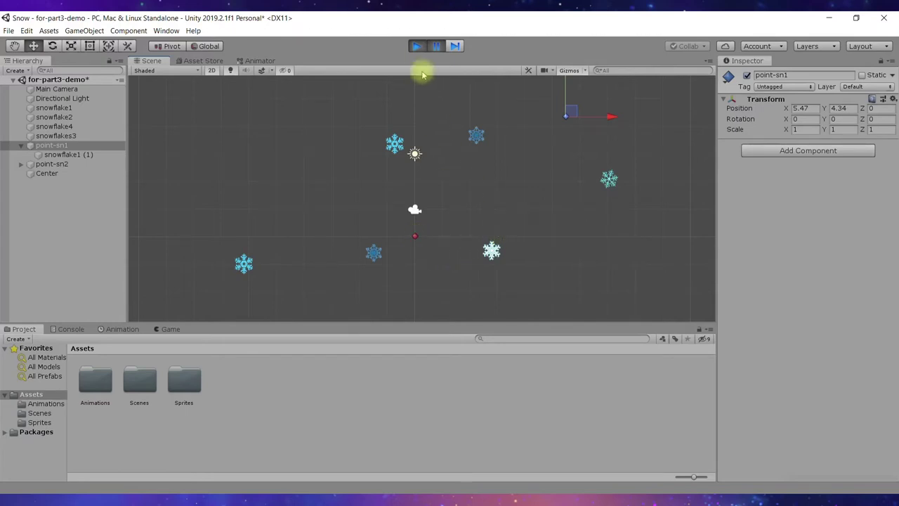
# - Exit Play mode so the snowflakes return to their edit-time positions, then open the File menu
pyautogui.click(416, 46)
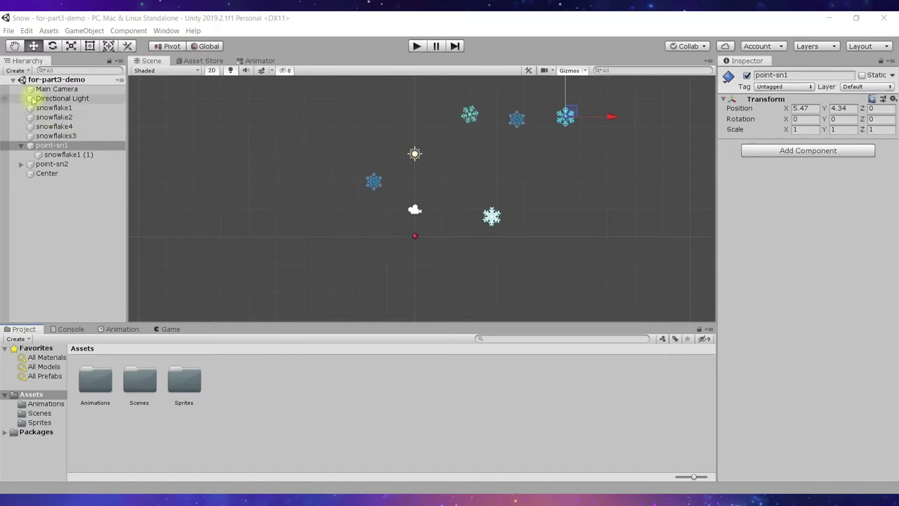
pyautogui.click(9, 31)
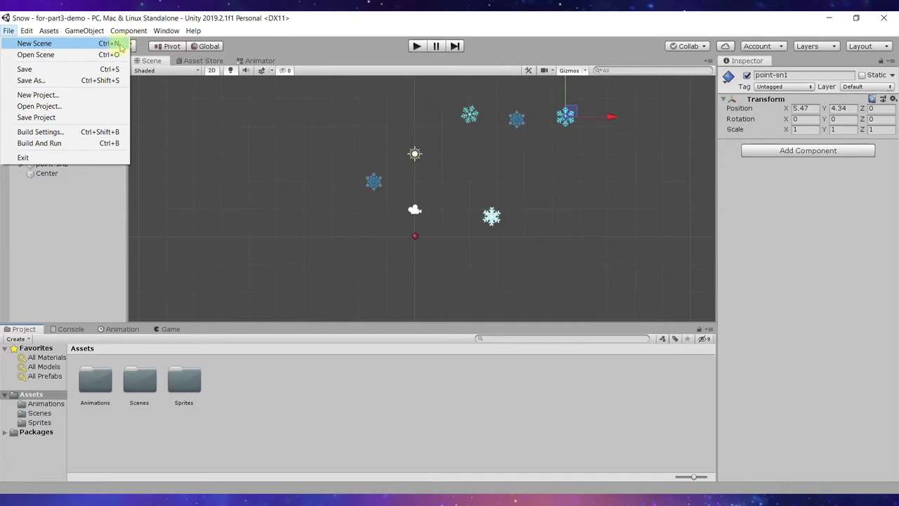
# - Create a new scene and open Window > Rendering > Lighting Settings
pyautogui.click(122, 45)
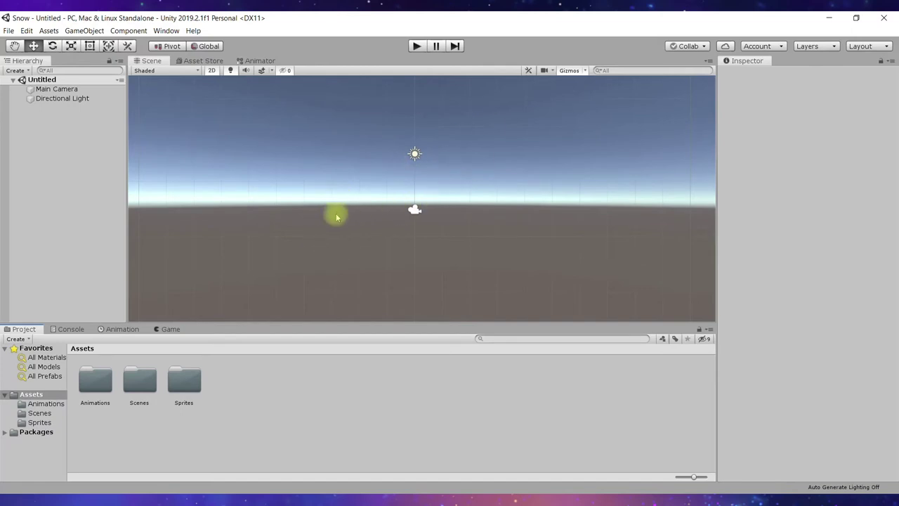
pyautogui.click(169, 30)
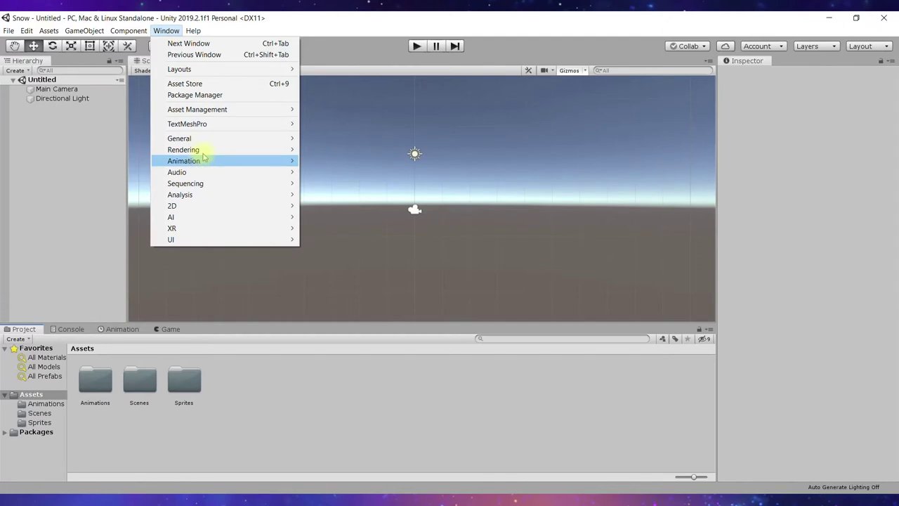
pyautogui.moveTo(274, 138)
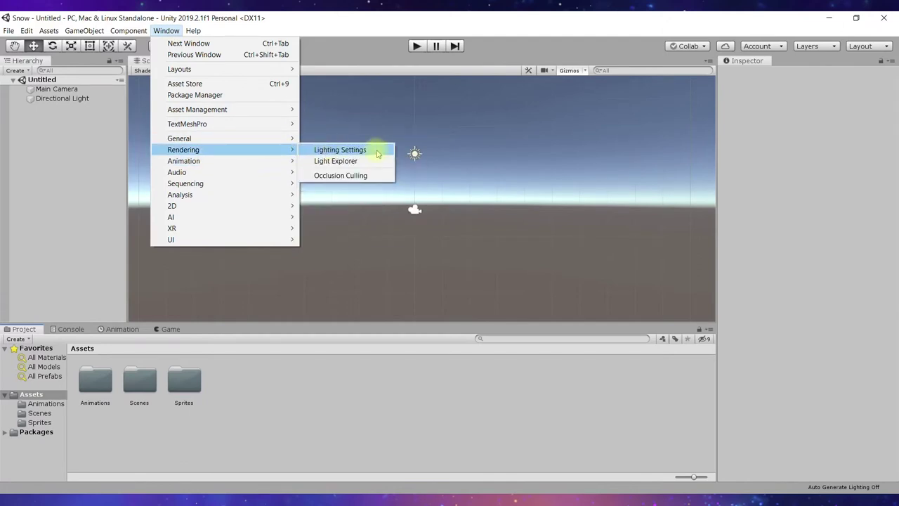
pyautogui.click(377, 152)
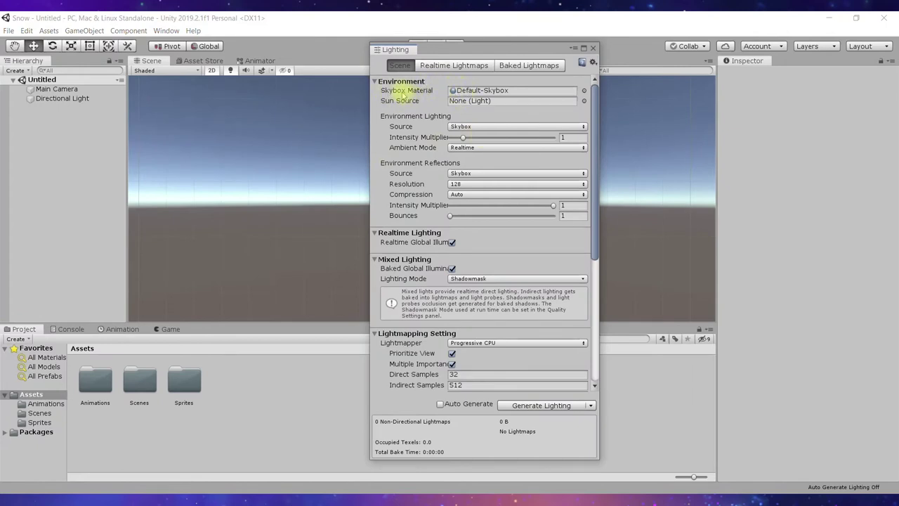
# - Set Skybox Material to None and turn off Realtime and Baked Global Illumination
pyautogui.click(502, 94)
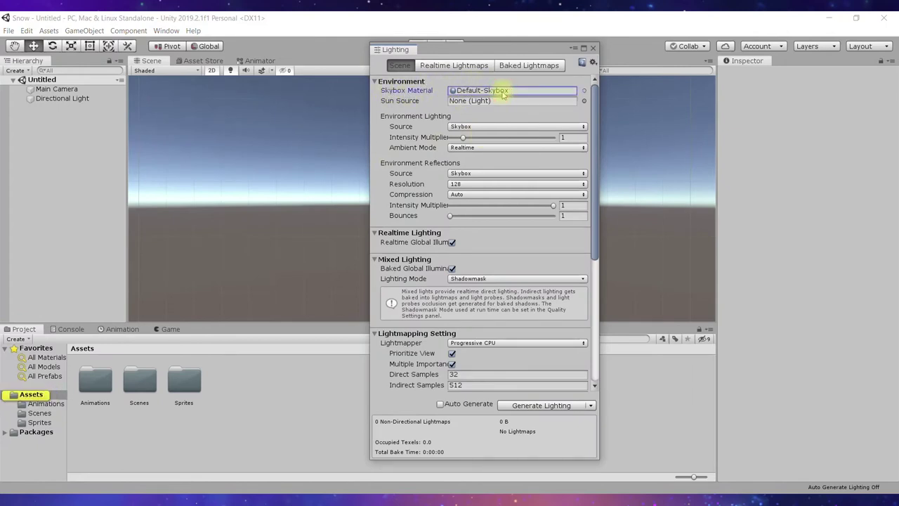
pyautogui.click(584, 93)
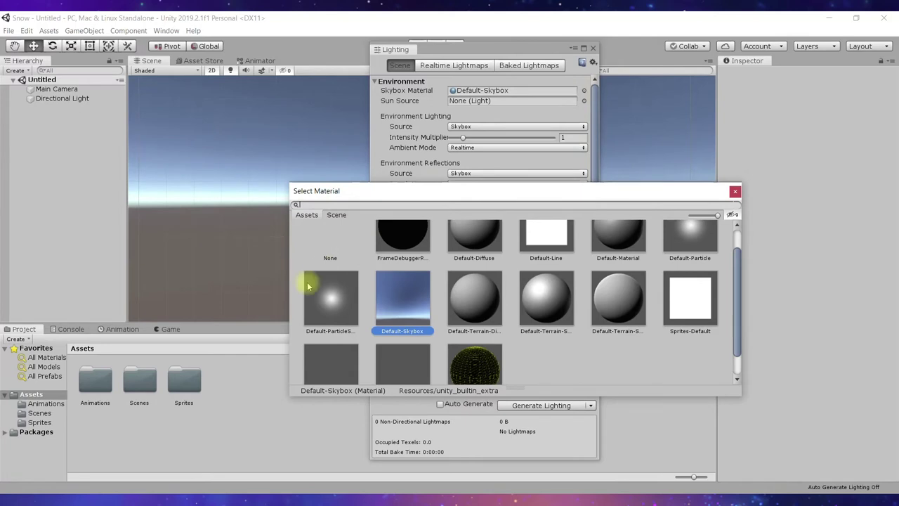
pyautogui.click(333, 239)
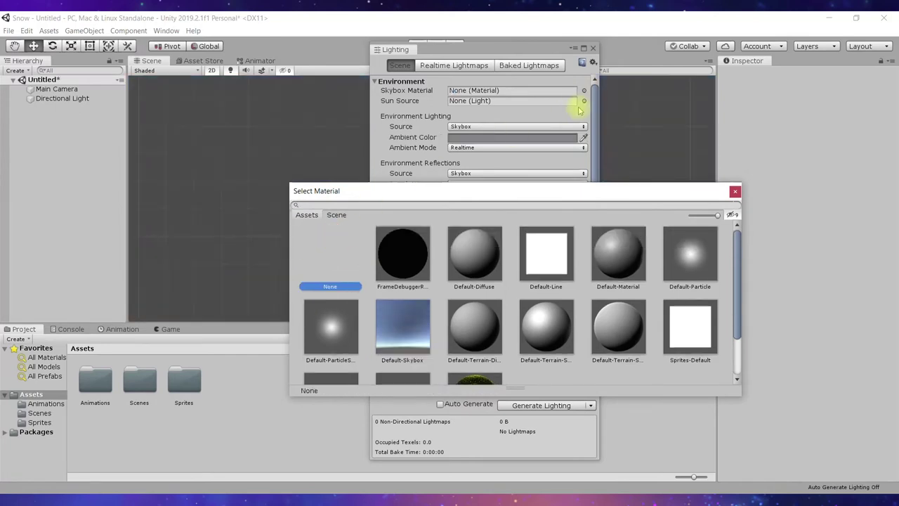
pyautogui.click(734, 191)
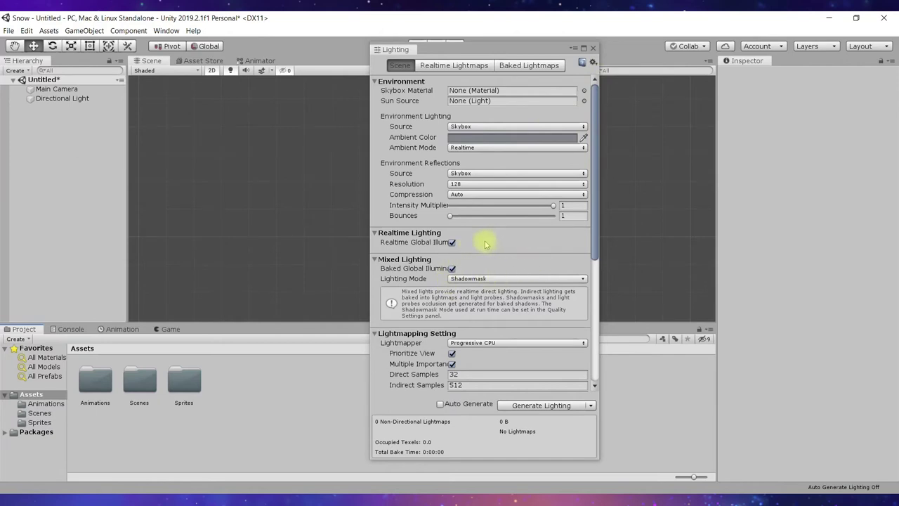
pyautogui.click(452, 242)
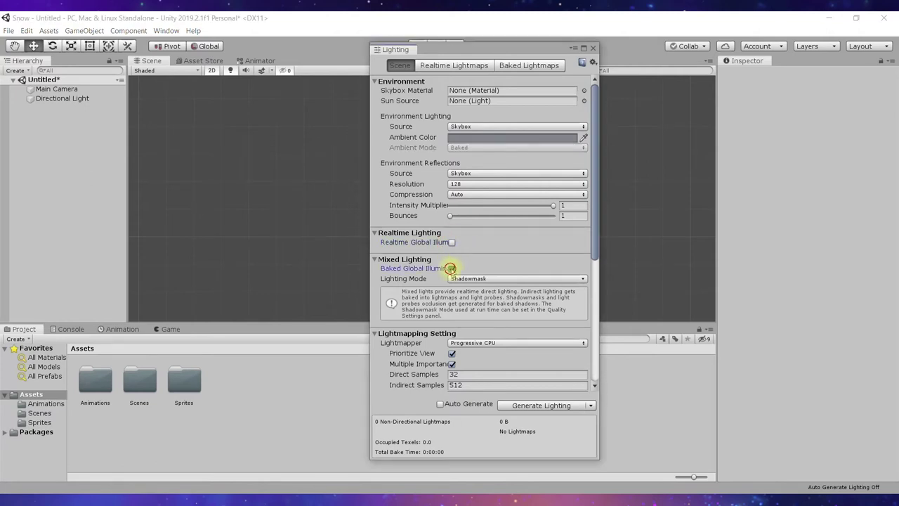
pyautogui.click(450, 268)
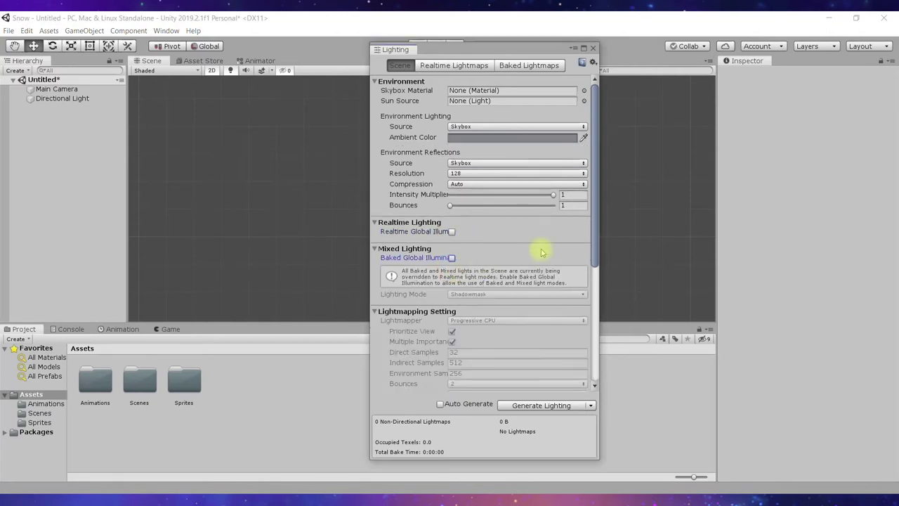
pyautogui.click(593, 49)
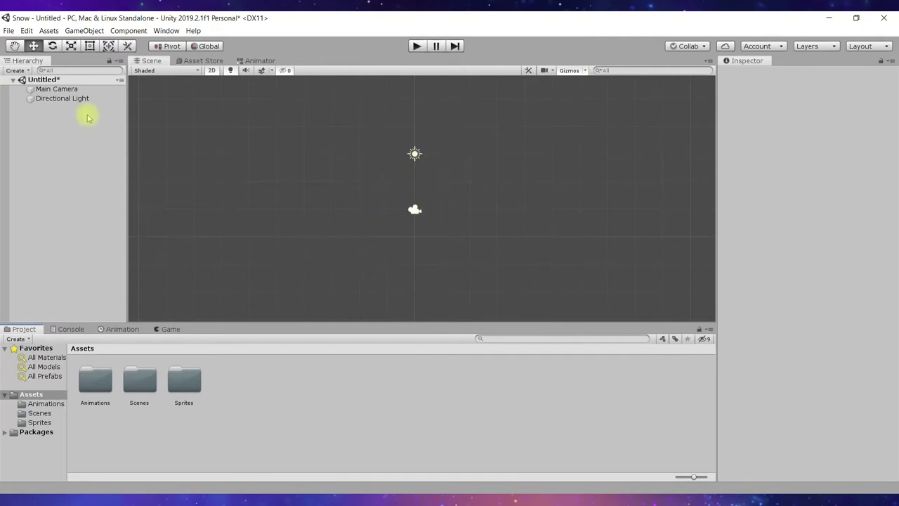
# - Inspect Main Camera and Directional Light, then switch the bottom panel to the Game view
pyautogui.click(70, 90)
pyautogui.click(71, 99)
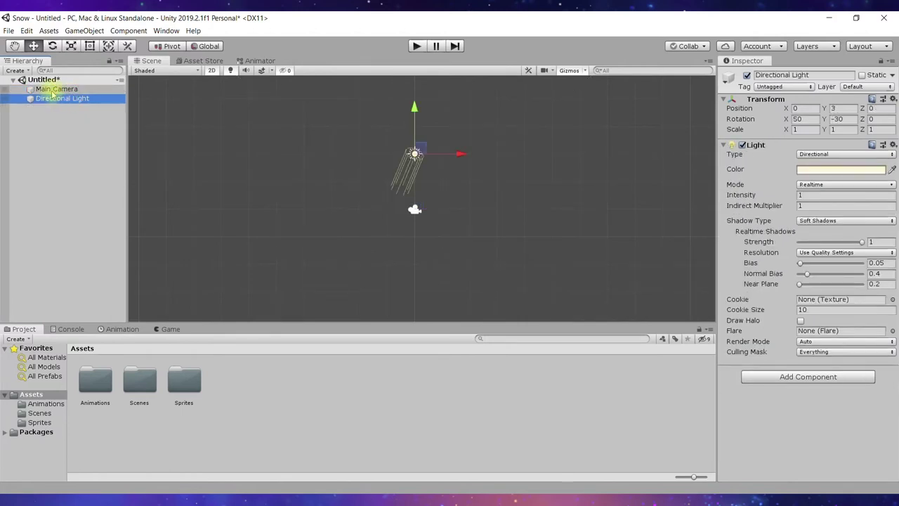
pyautogui.click(49, 91)
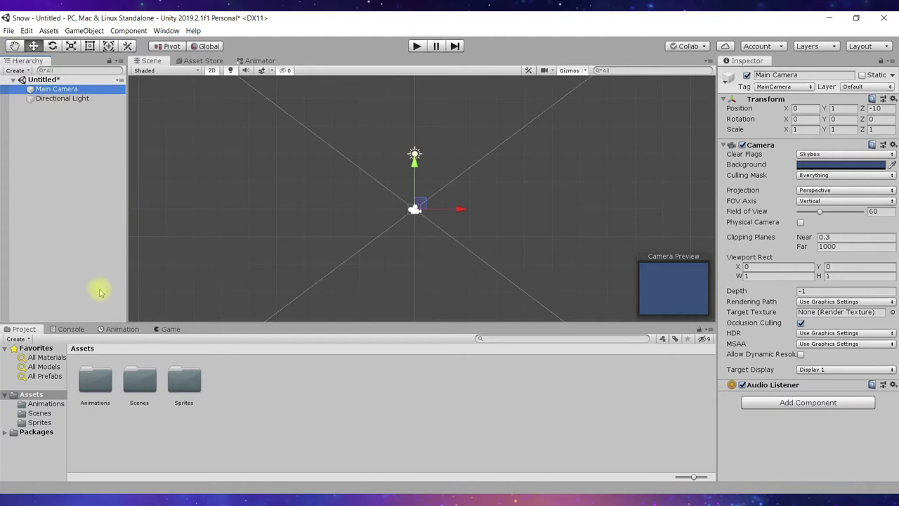
pyautogui.click(172, 329)
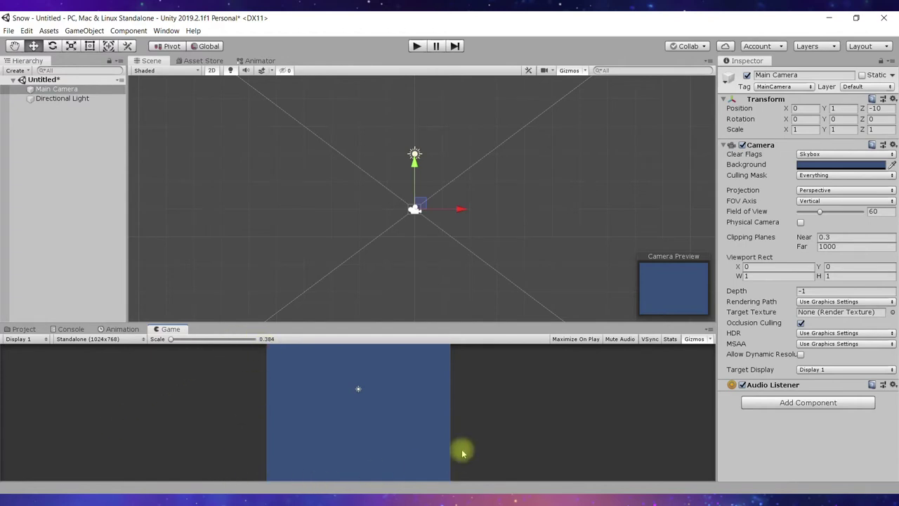
# - Resize the Scene/Game split and switch the Game view to Free Aspect
pyautogui.moveTo(468, 323)
pyautogui.mouseDown()
pyautogui.moveTo(497, 208)
pyautogui.moveTo(524, 167)
pyautogui.mouseUp()
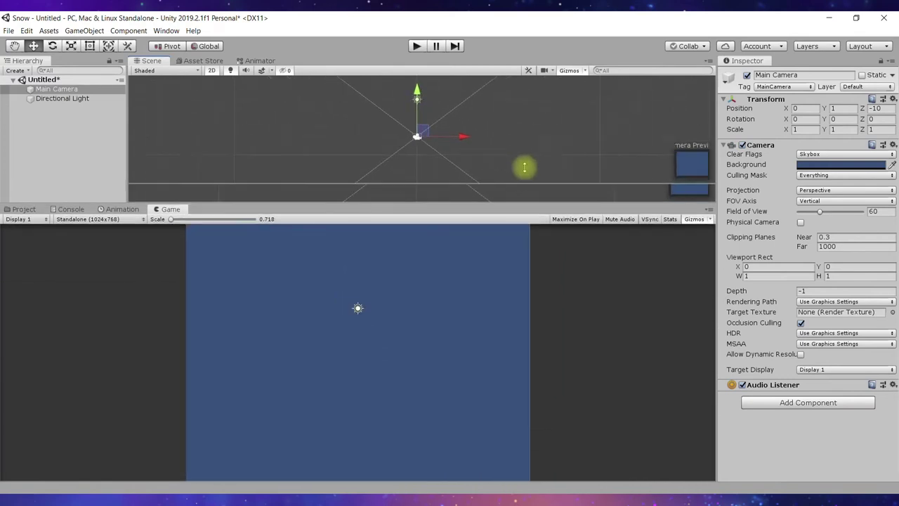
pyautogui.moveTo(524, 167); pyautogui.dragTo(500, 284)
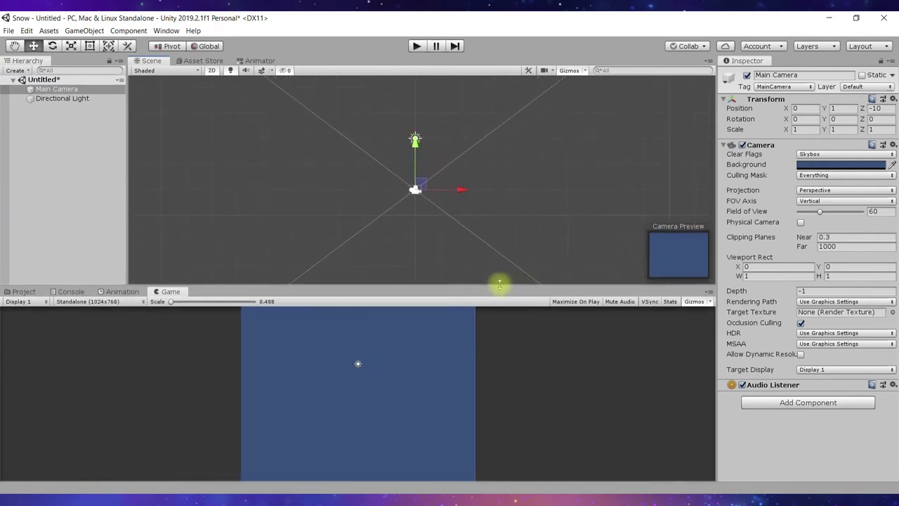
pyautogui.click(109, 305)
pyautogui.click(91, 327)
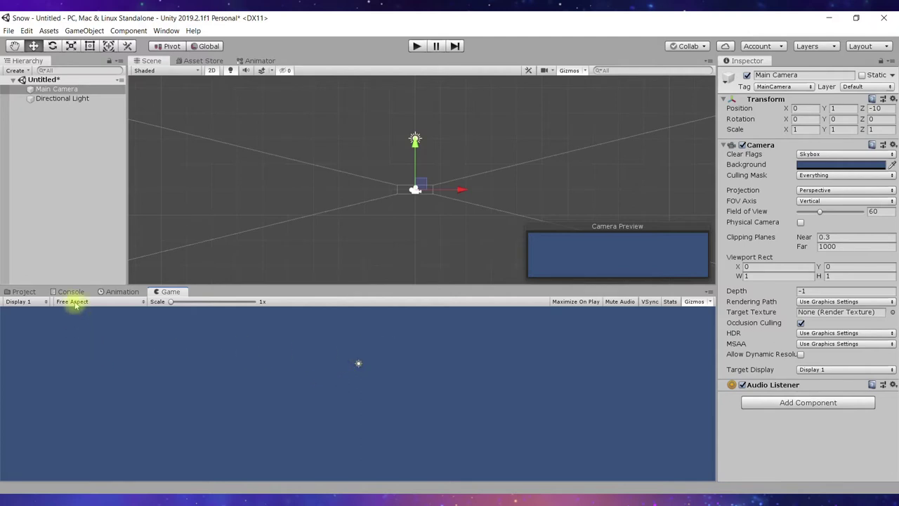
# - Readjust the Scene/Game split and set the Game view resolution to 1920x1080
pyautogui.moveTo(283, 284)
pyautogui.mouseDown()
pyautogui.moveTo(322, 285)
pyautogui.moveTo(346, 262)
pyautogui.mouseUp()
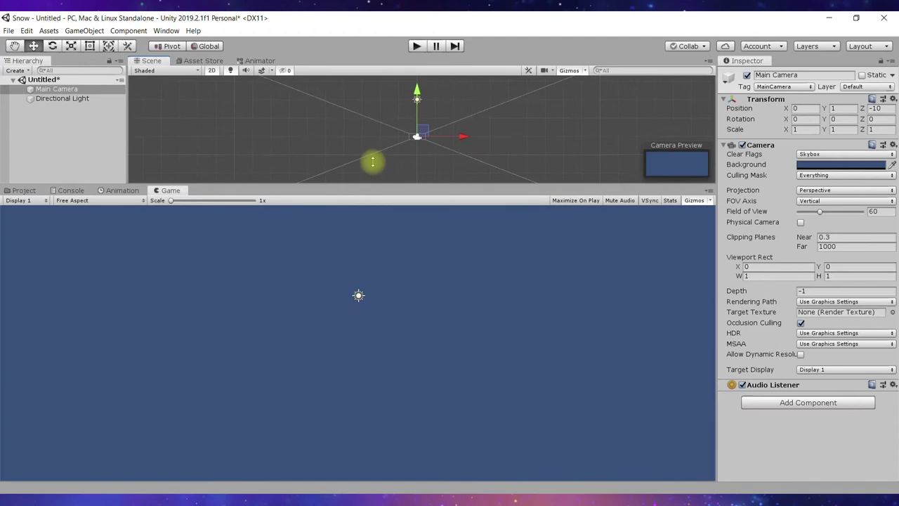
pyautogui.moveTo(346, 262)
pyautogui.mouseDown()
pyautogui.moveTo(420, 197)
pyautogui.moveTo(443, 201)
pyautogui.moveTo(439, 260)
pyautogui.mouseUp()
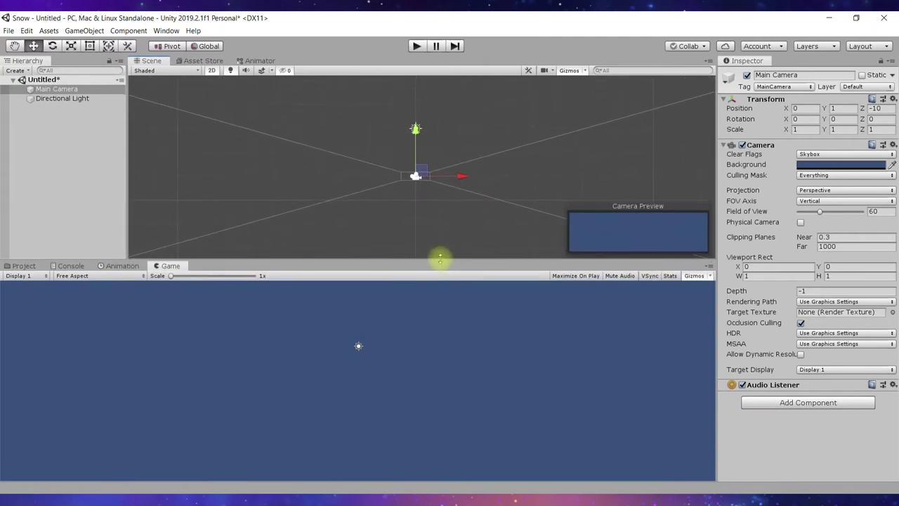
pyautogui.moveTo(440, 260); pyautogui.dragTo(440, 266)
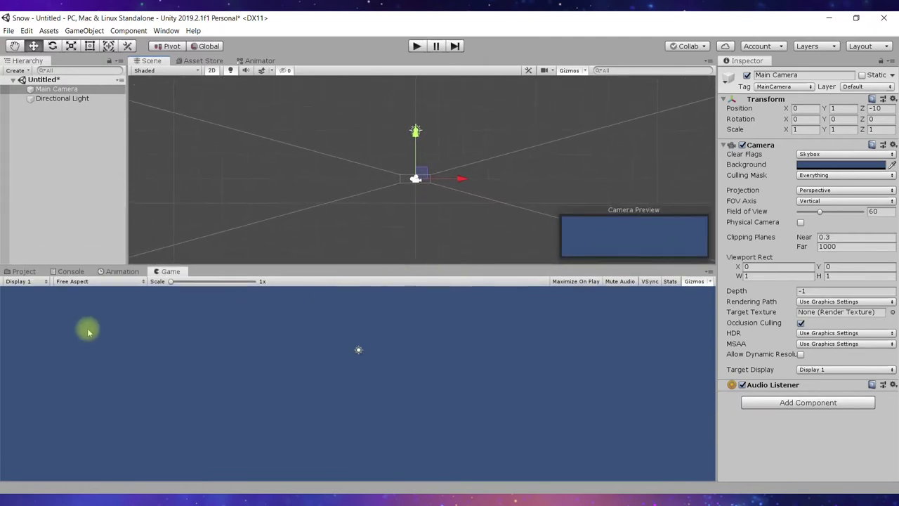
pyautogui.click(93, 282)
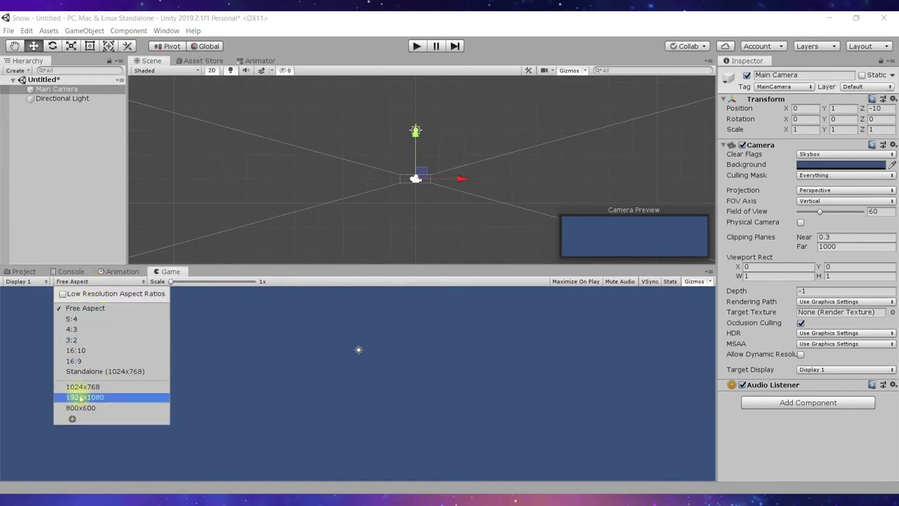
pyautogui.click(132, 397)
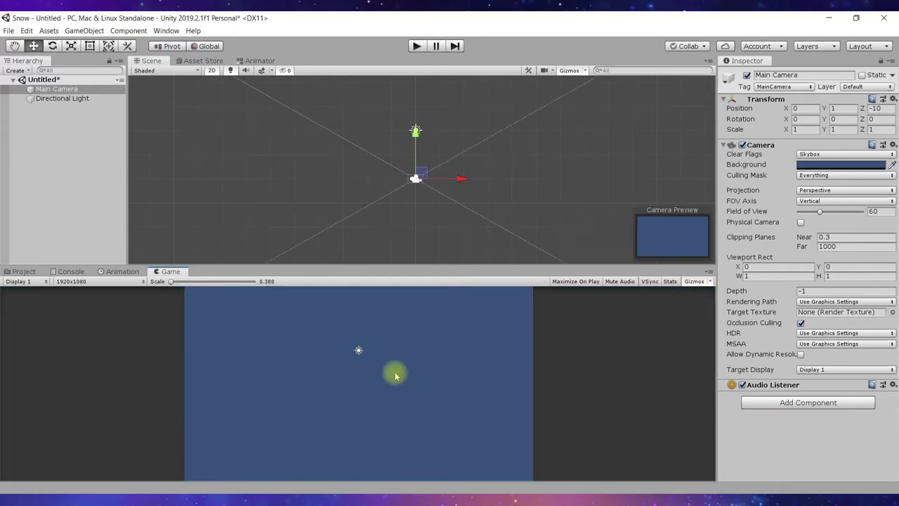
pyautogui.moveTo(372, 267); pyautogui.dragTo(372, 302)
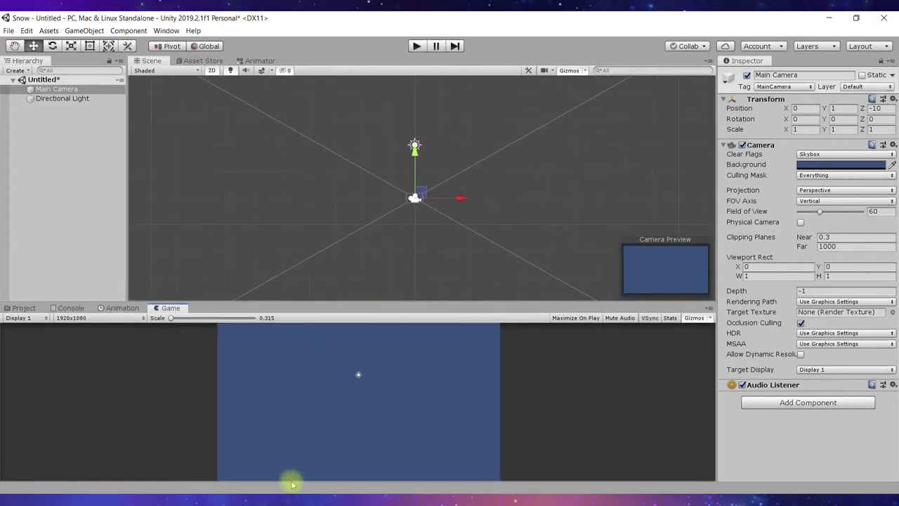
# - Drag the snowflake4 sprite from Assets > Sprites into the Hierarchy
pyautogui.click(19, 308)
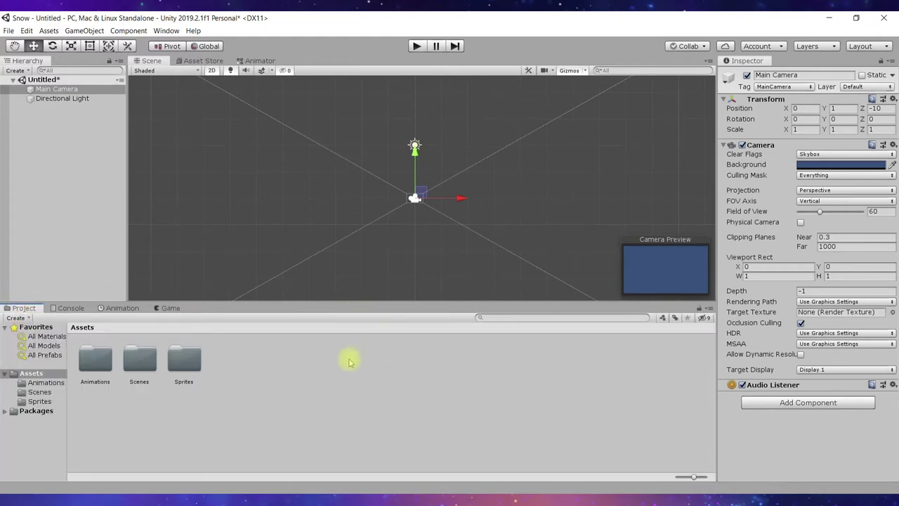
pyautogui.click(187, 359)
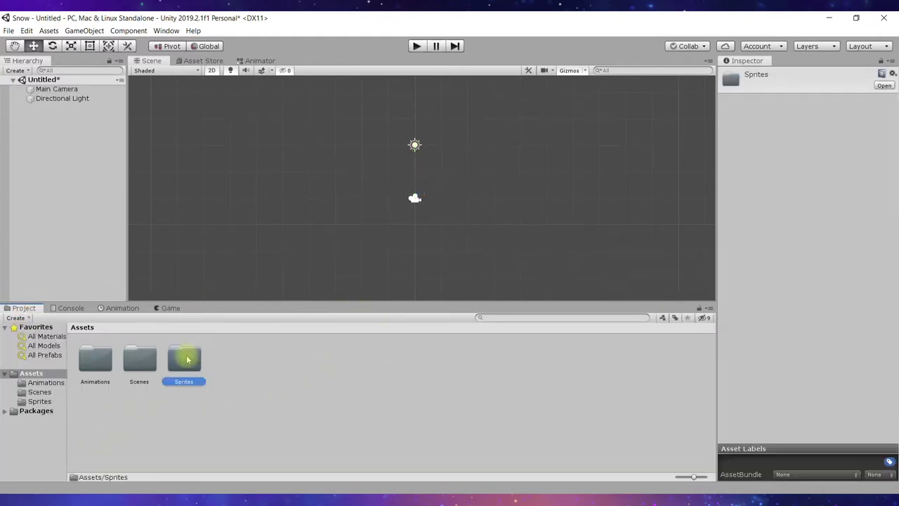
pyautogui.doubleClick(187, 359)
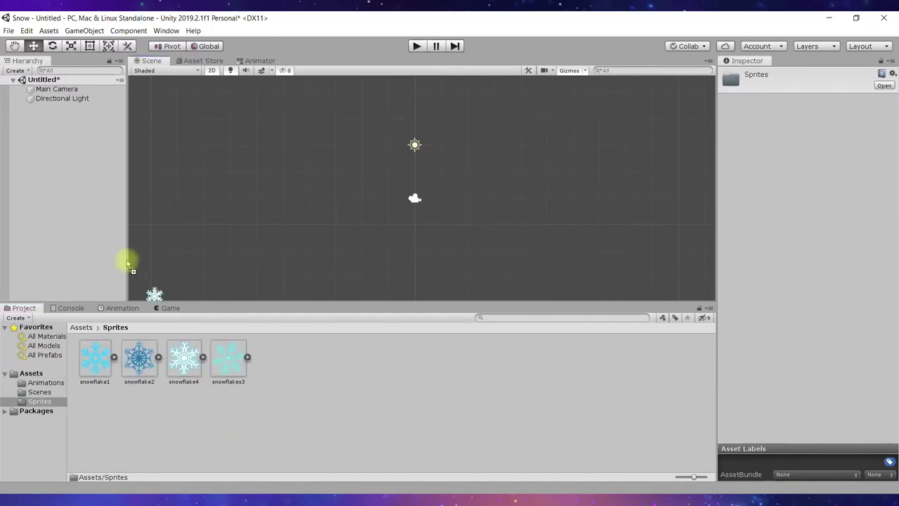
pyautogui.moveTo(186, 362); pyautogui.dragTo(56, 174)
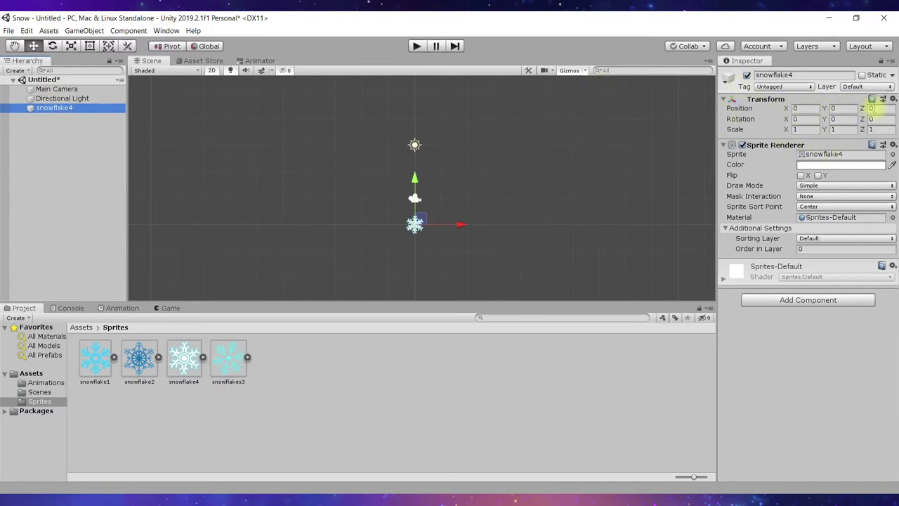
# - Reset the snowflake4 Transform so it sits at position 0, 0, 0
pyautogui.click(804, 108)
pyautogui.click(842, 108)
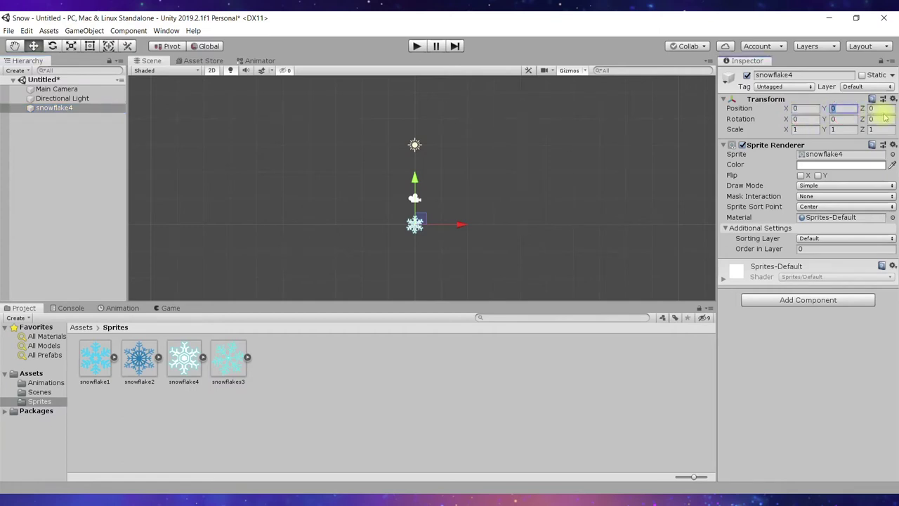
pyautogui.rightClick(768, 103)
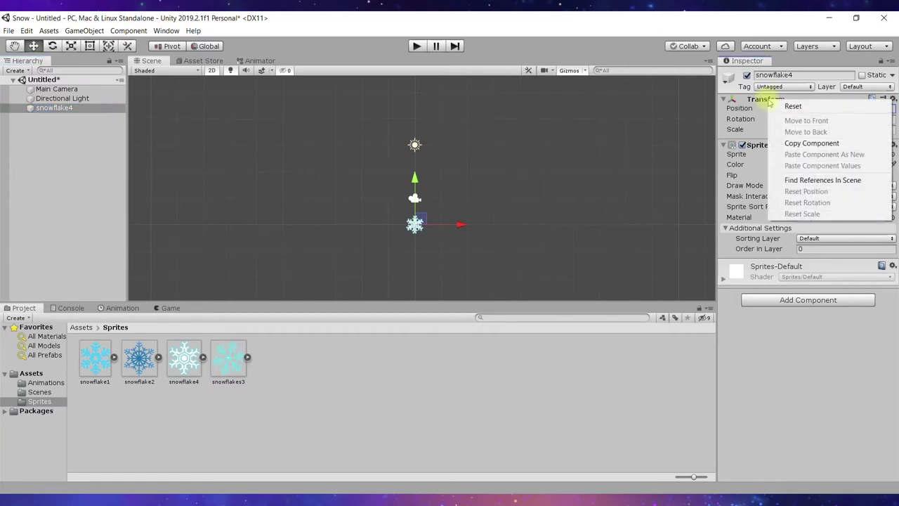
pyautogui.click(783, 106)
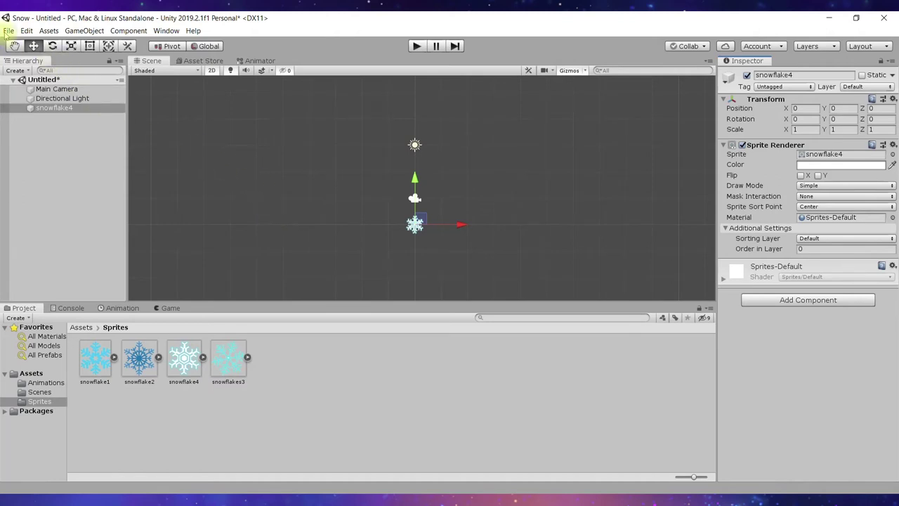
# - Start File > Save for the scene and navigate into the Scenes folder
pyautogui.click(7, 31)
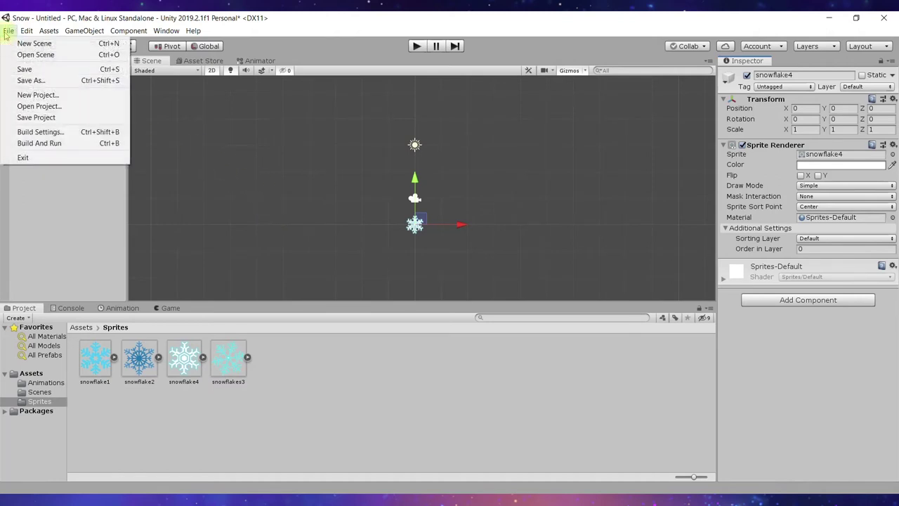
pyautogui.click(104, 71)
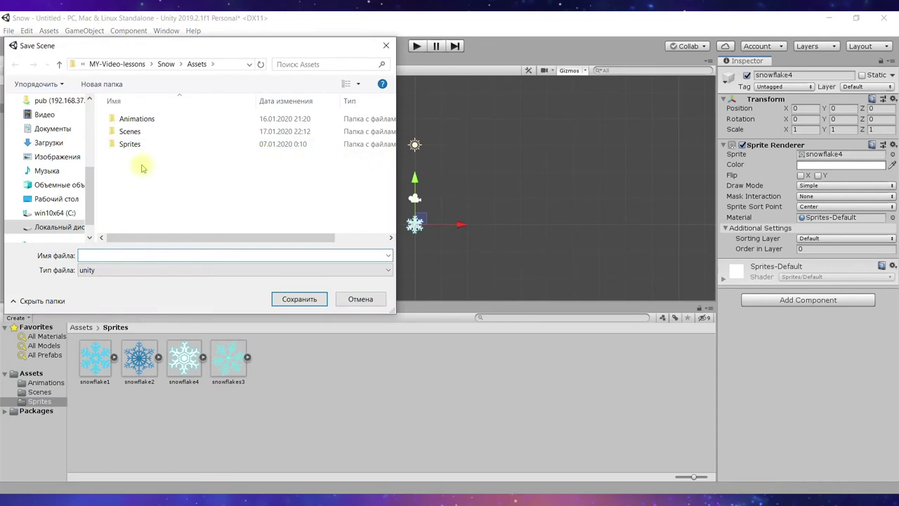
pyautogui.doubleClick(134, 132)
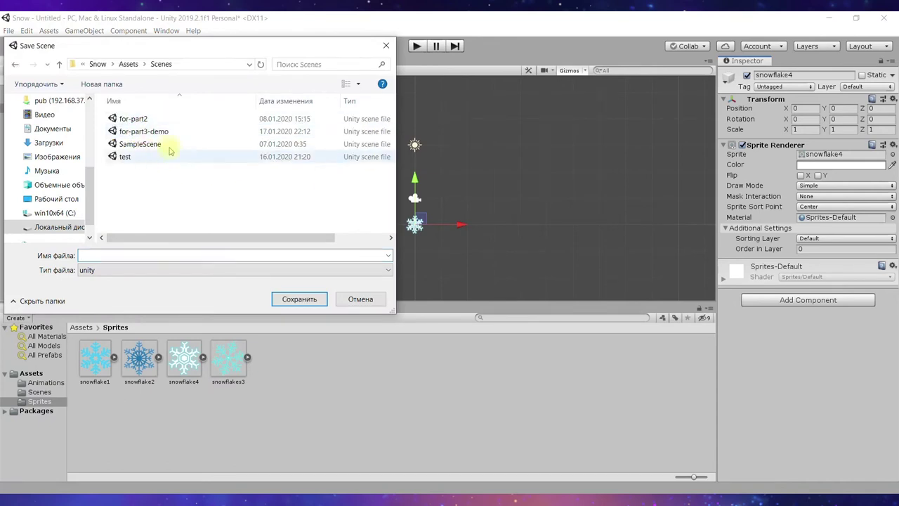
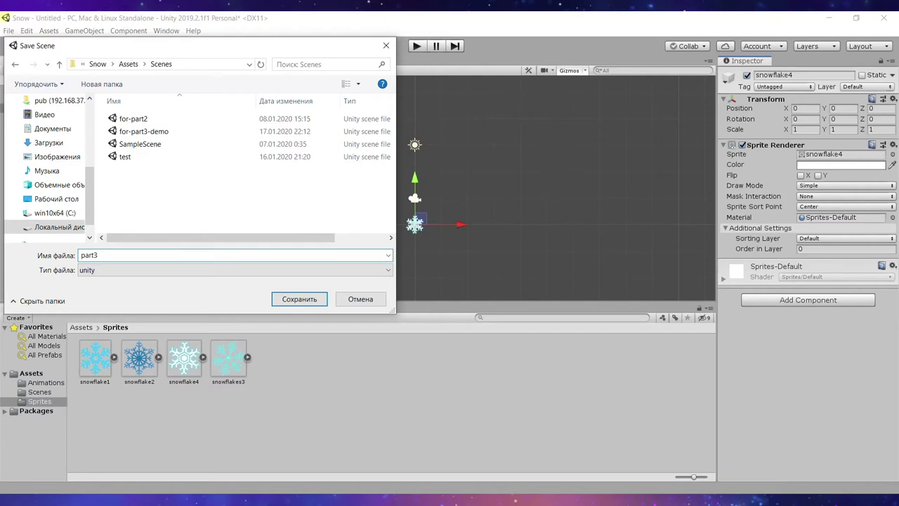
# - Save the scene as part3 in the Scenes folder and bring up the Animation view
pyautogui.click(312, 299)
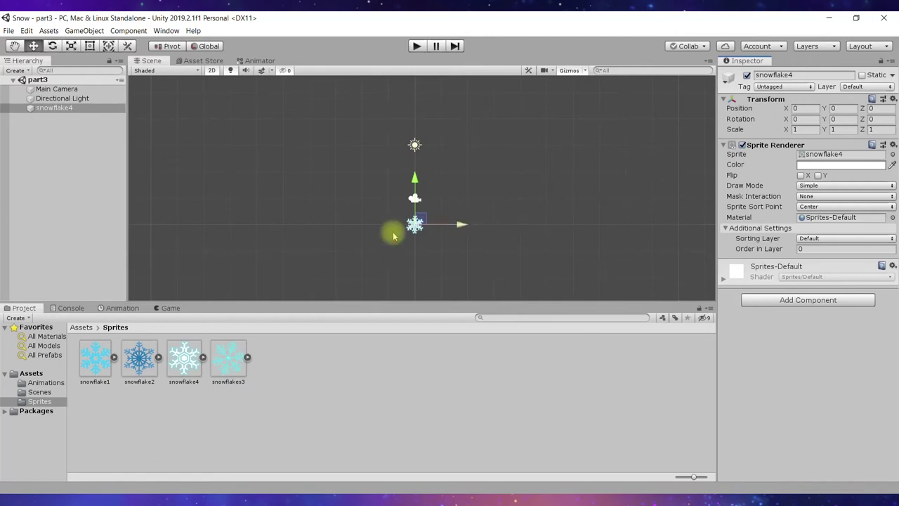
pyautogui.click(114, 311)
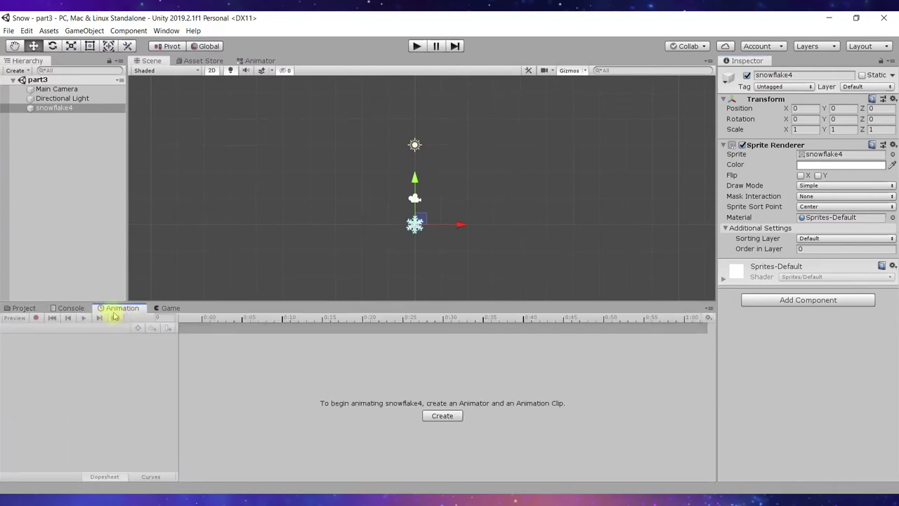
# - Check the Window > Animation menu, then start creating a new animation clip for snowflake4
pyautogui.click(167, 32)
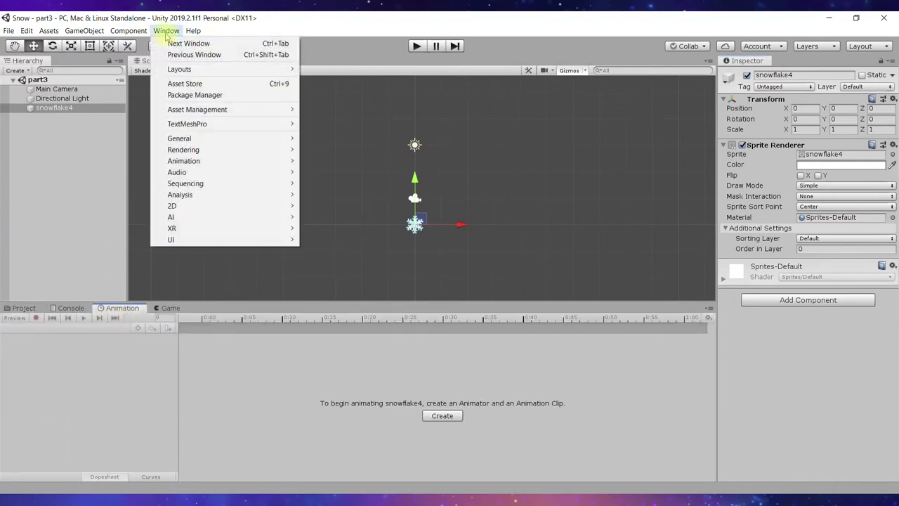
pyautogui.moveTo(196, 165)
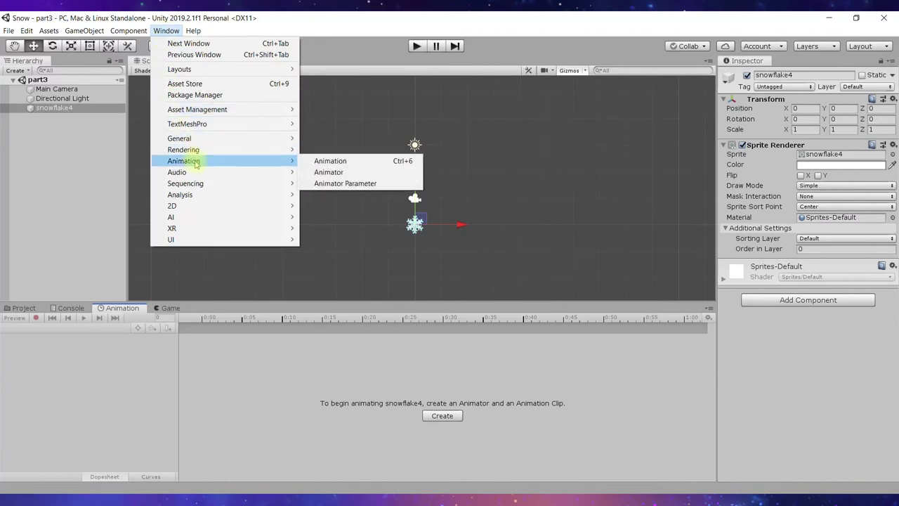
pyautogui.click(353, 307)
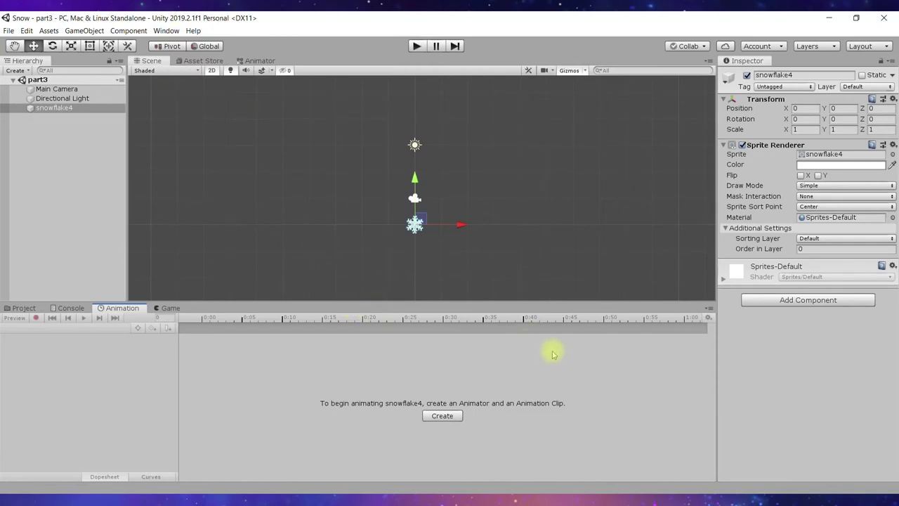
pyautogui.click(442, 416)
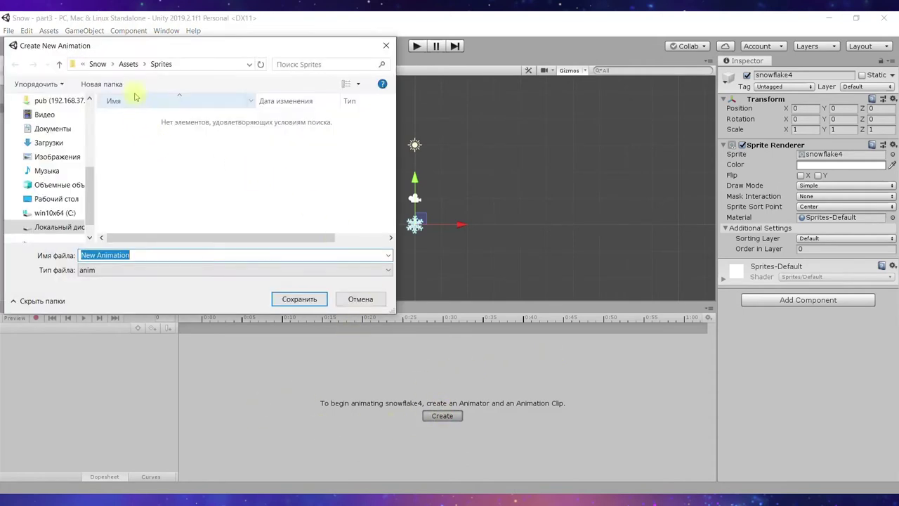
pyautogui.click(128, 64)
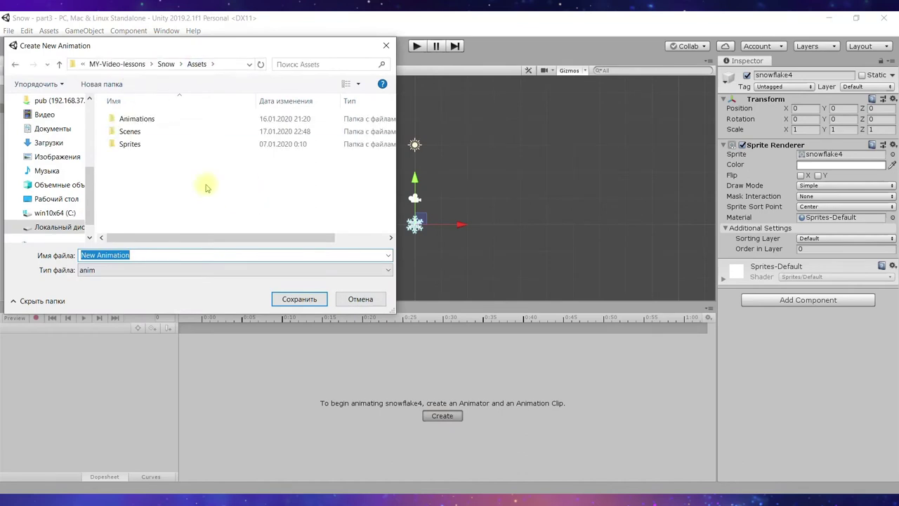
# - Save the new clip as 'falling' in Assets/Animations and turn on keyframe recording
pyautogui.doubleClick(157, 120)
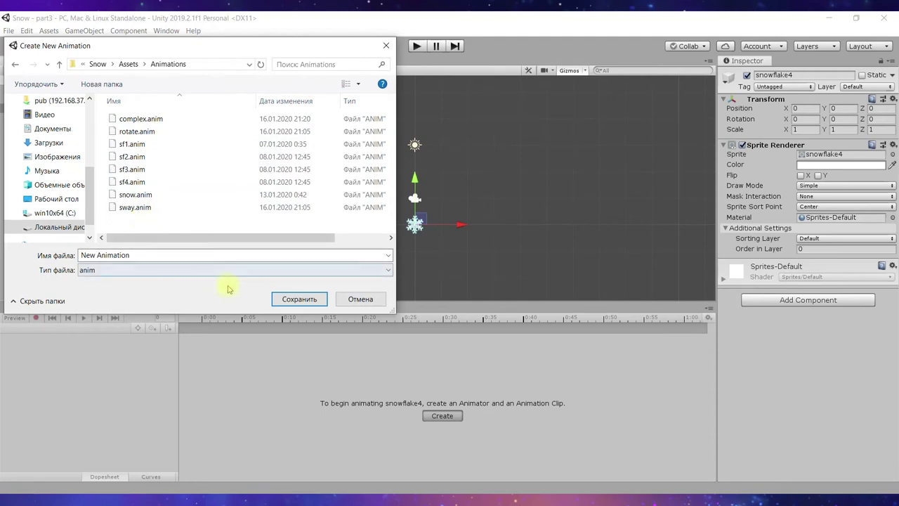
pyautogui.click(160, 254)
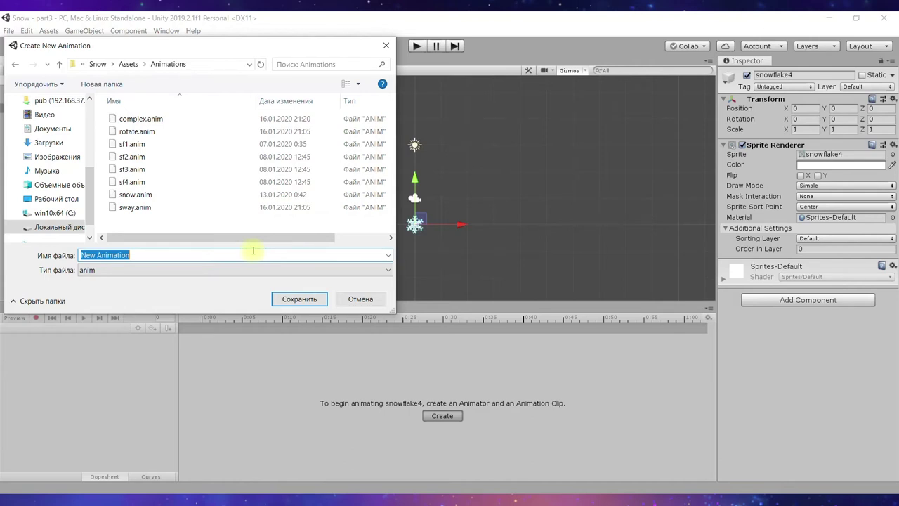
pyautogui.write('falling')
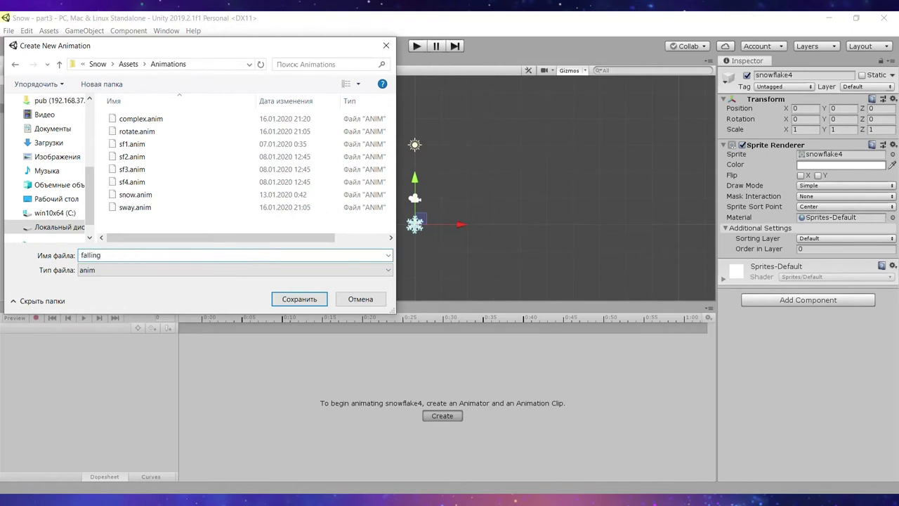
pyautogui.click(293, 298)
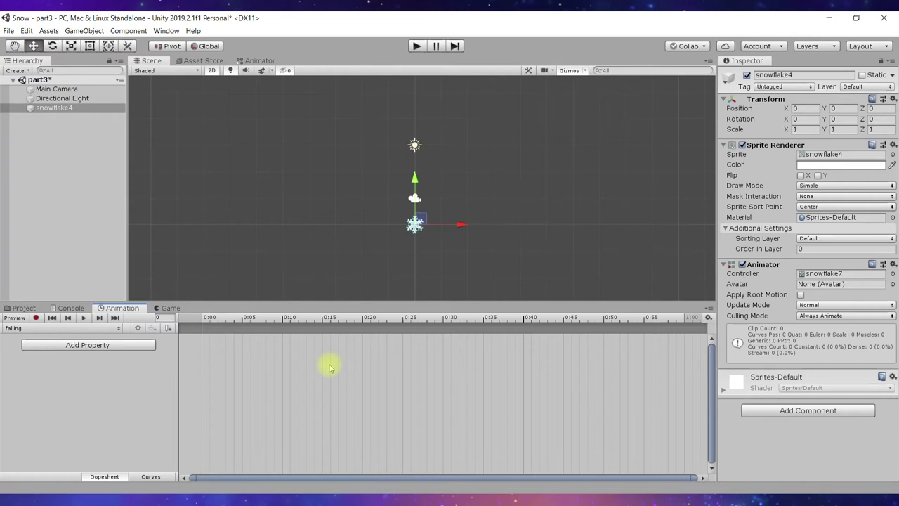
pyautogui.click(36, 318)
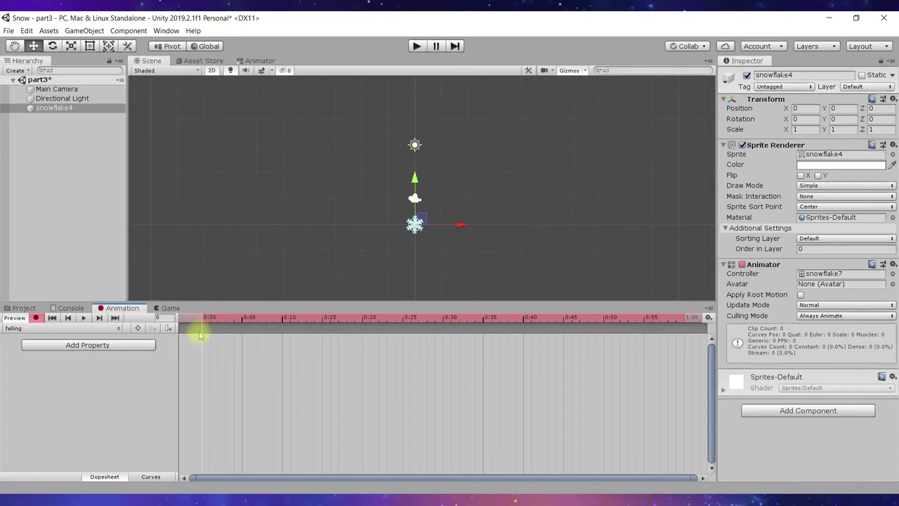
# - Key snowflake4's Position Y at 8.8 on frame 0:00
pyautogui.click(840, 111)
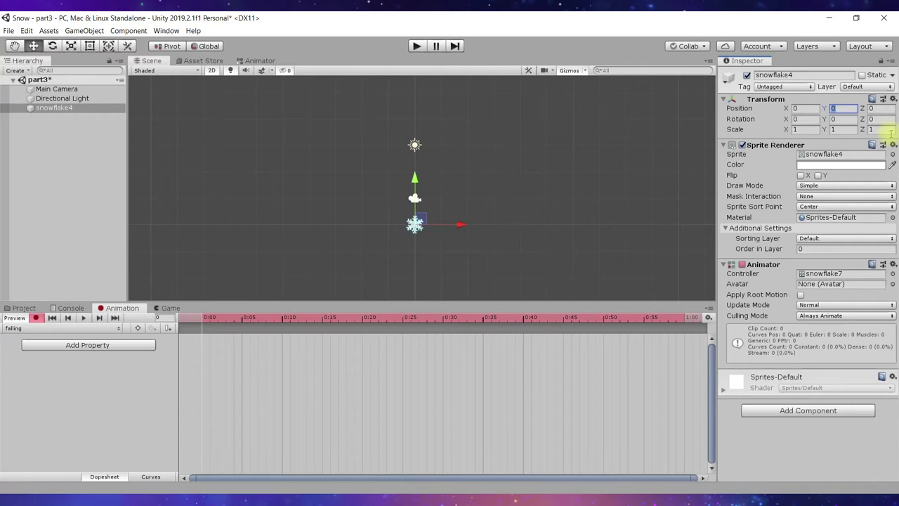
pyautogui.write('8.8')
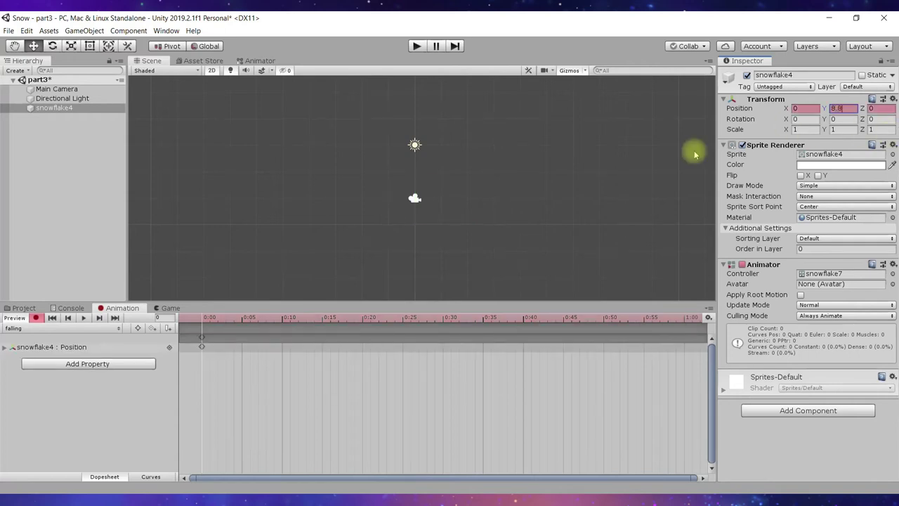
pyautogui.scroll(-3, 470, 167)
pyautogui.scroll(-2, 470, 167)
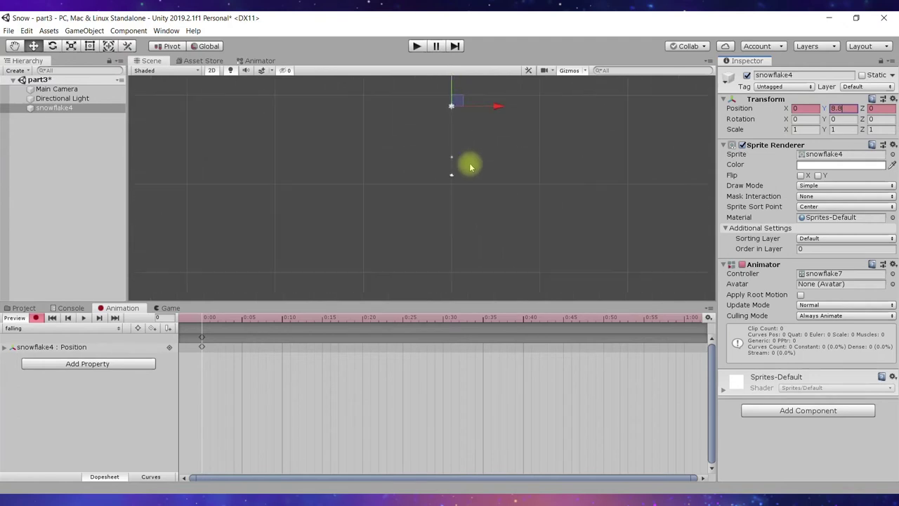
pyautogui.scroll(-3, 570, 343)
pyautogui.scroll(-1, 569, 351)
pyautogui.scroll(-1, 569, 352)
pyautogui.scroll(-1, 570, 354)
pyautogui.scroll(-1, 571, 356)
pyautogui.scroll(-1, 572, 356)
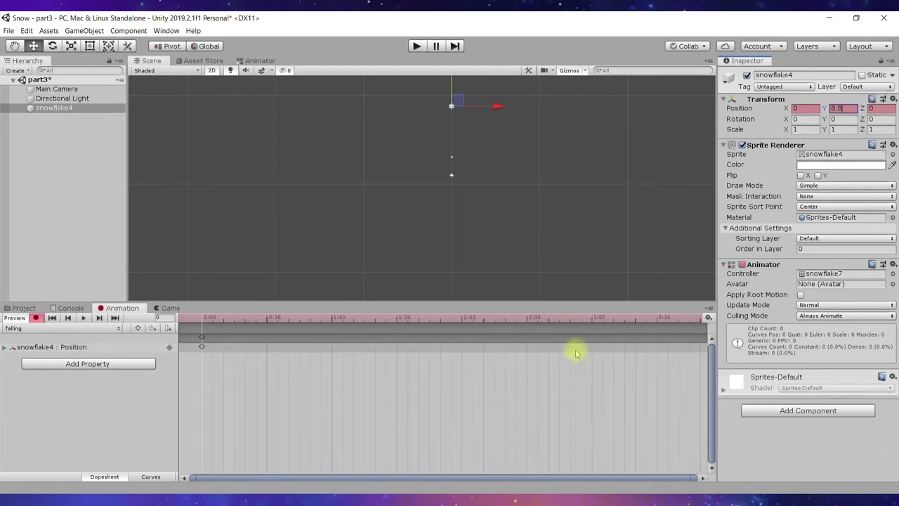
# - Key Position Y at -8.8 at 3:00, stop recording and preview the falling clip
pyautogui.click(593, 320)
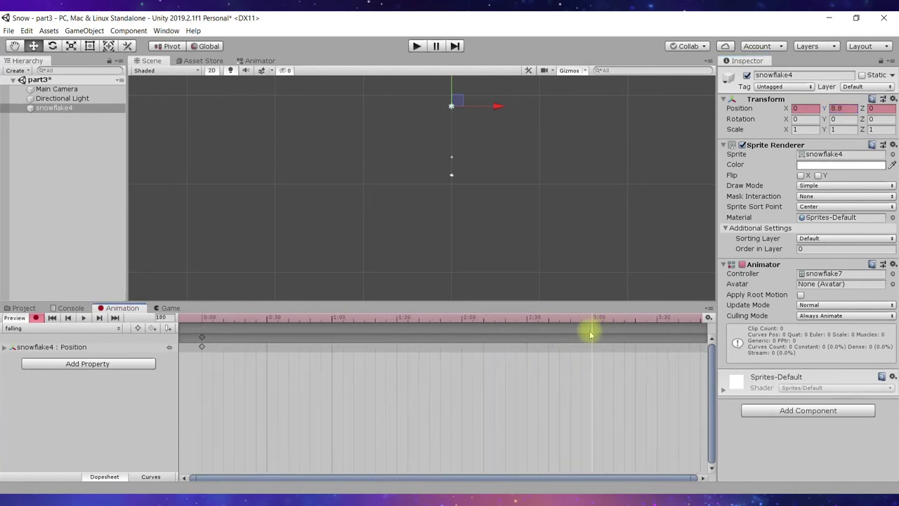
pyautogui.click(837, 109)
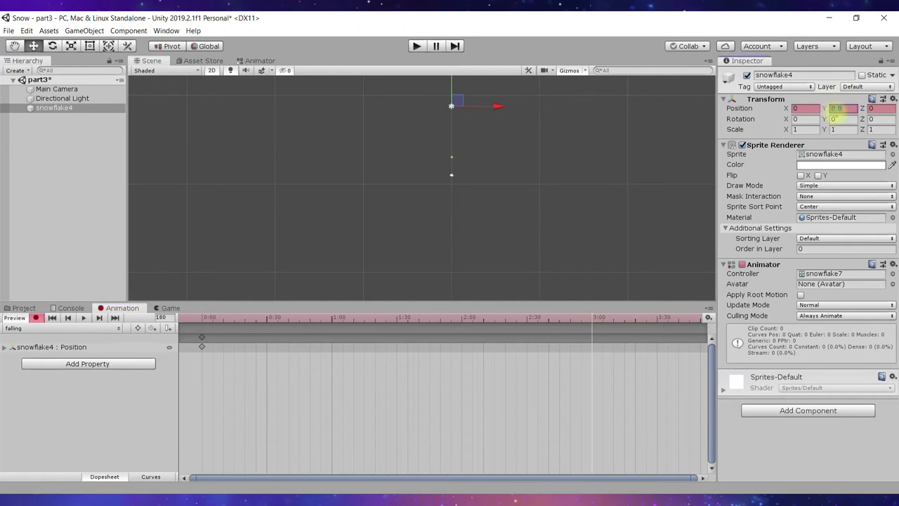
pyautogui.write('-8.8')
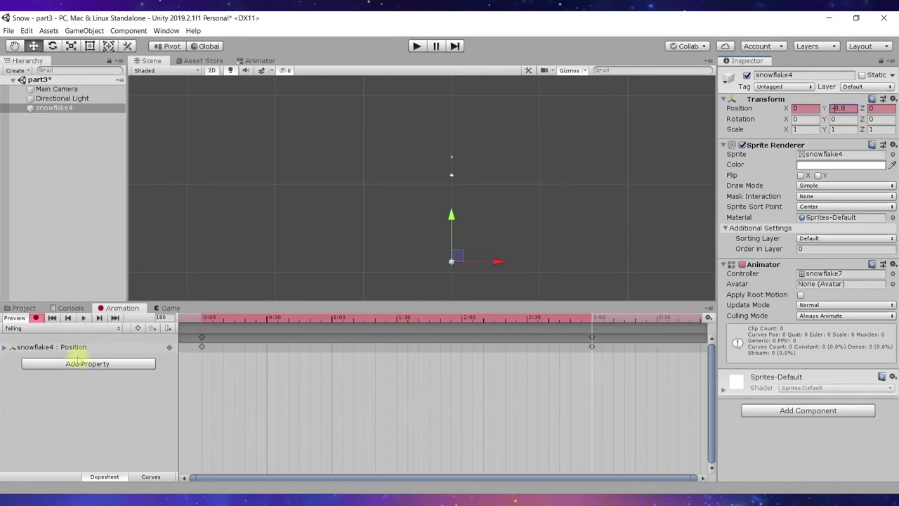
pyautogui.click(36, 318)
pyautogui.click(85, 318)
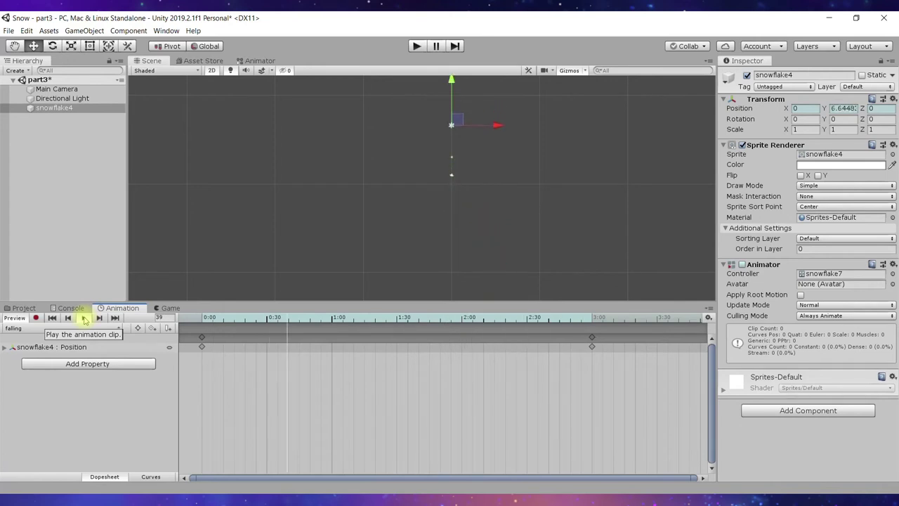
# - Stop the preview and move snowflake4 left to X -5.39
pyautogui.click(85, 320)
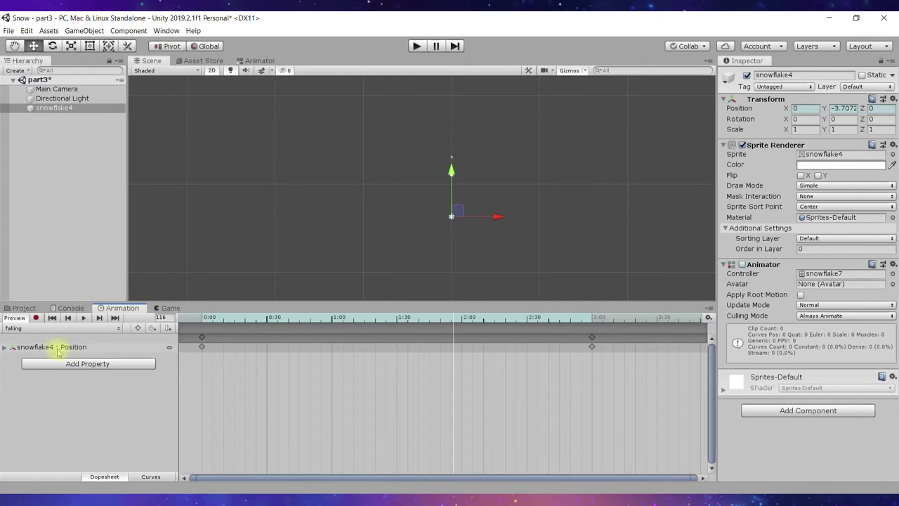
pyautogui.click(21, 308)
pyautogui.click(68, 107)
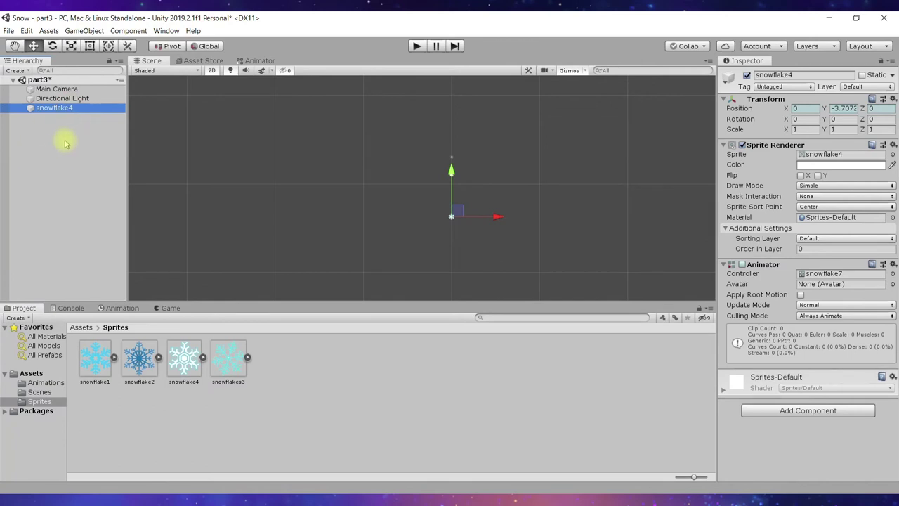
pyautogui.moveTo(498, 217)
pyautogui.mouseDown()
pyautogui.moveTo(446, 239)
pyautogui.moveTo(416, 239)
pyautogui.mouseUp()
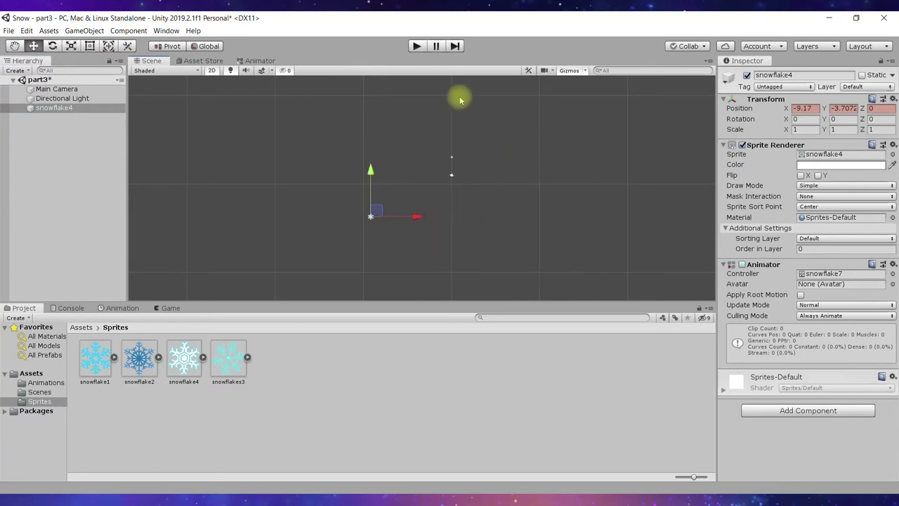
# - Play-test the scene to watch snowflake4 fall, then stop play mode
pyautogui.click(416, 47)
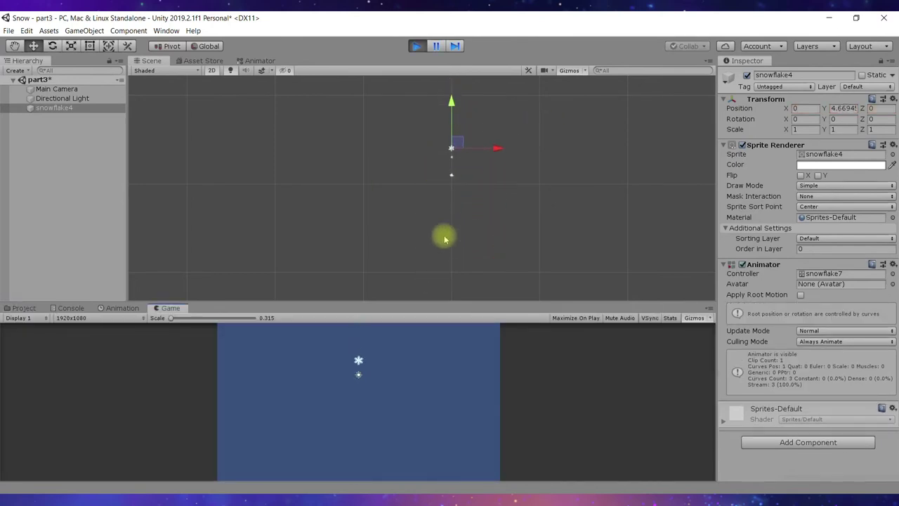
pyautogui.click(415, 47)
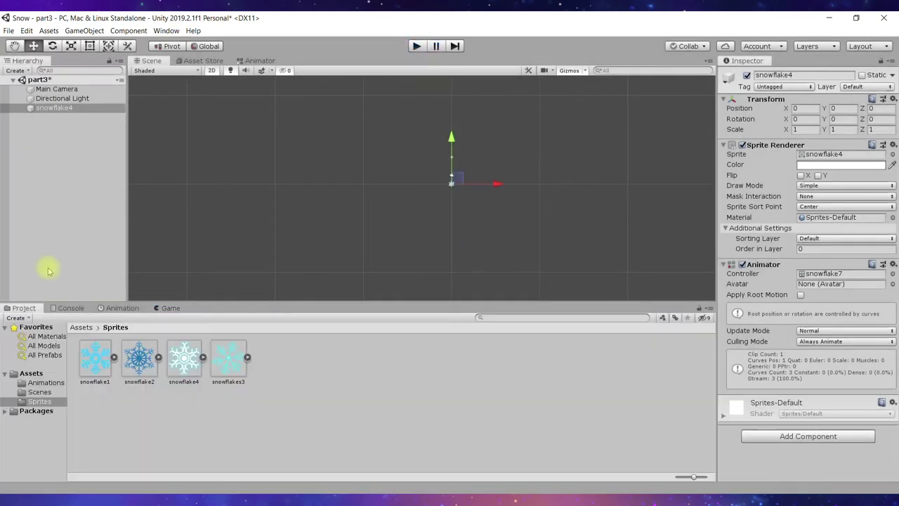
pyautogui.rightClick(64, 161)
# - Create an empty object at the origin, name it point1, and parent snowflake4 under it
pyautogui.click(114, 258)
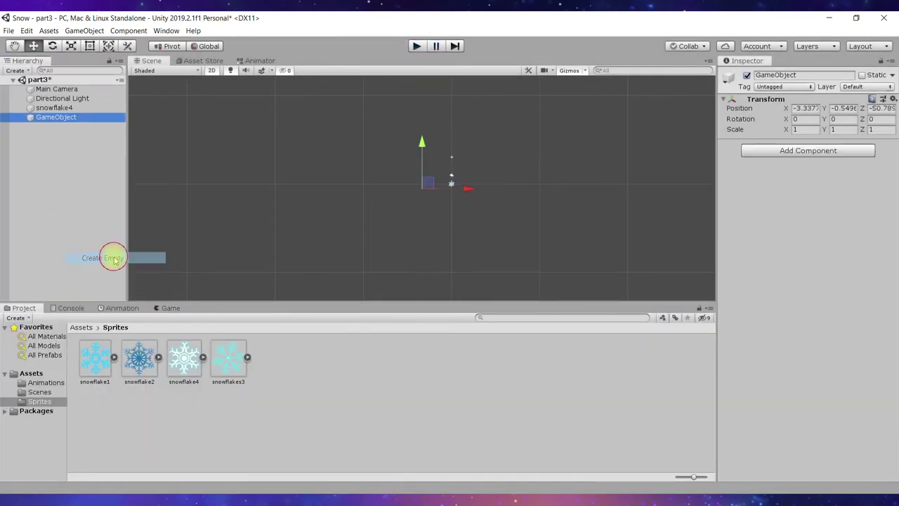
pyautogui.rightClick(765, 102)
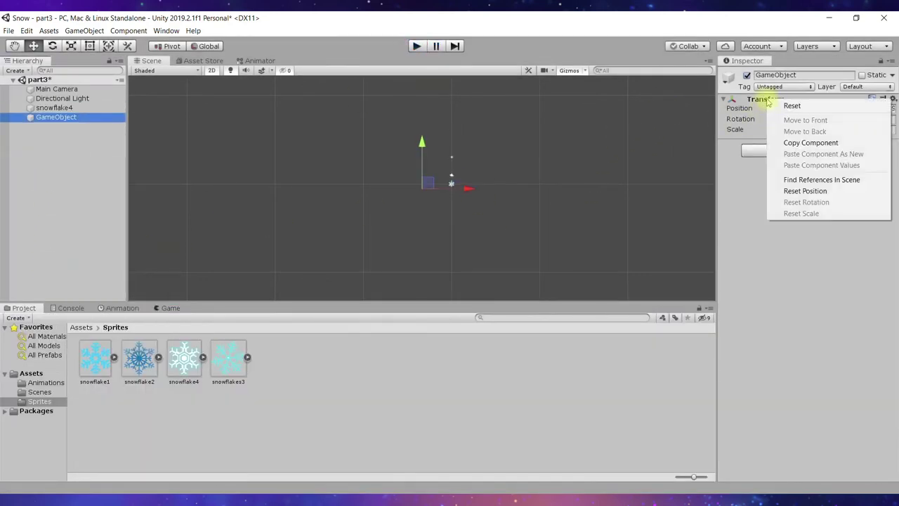
pyautogui.click(773, 105)
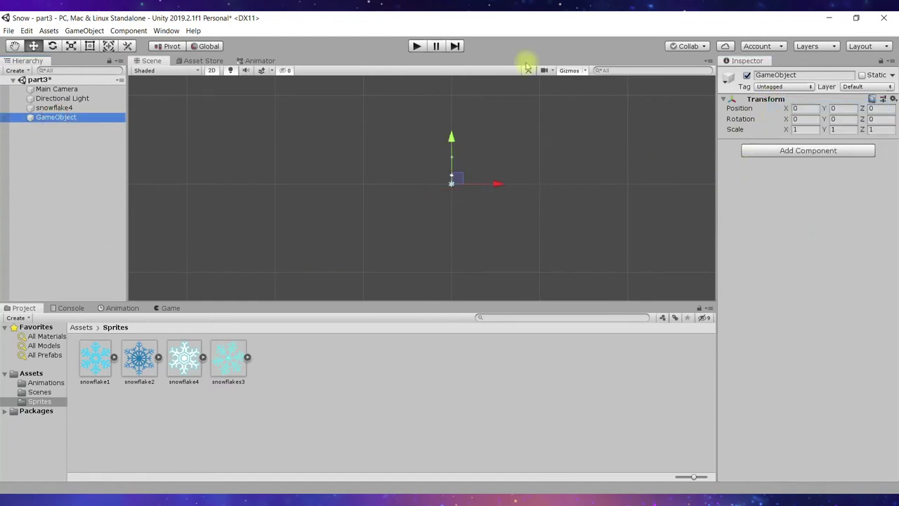
pyautogui.click(807, 76)
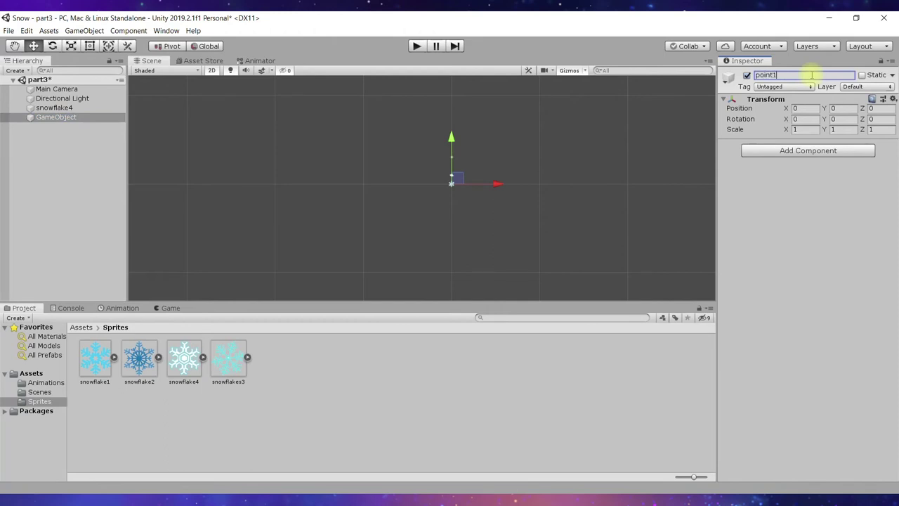
pyautogui.click(53, 107)
pyautogui.moveTo(63, 107); pyautogui.dragTo(70, 117)
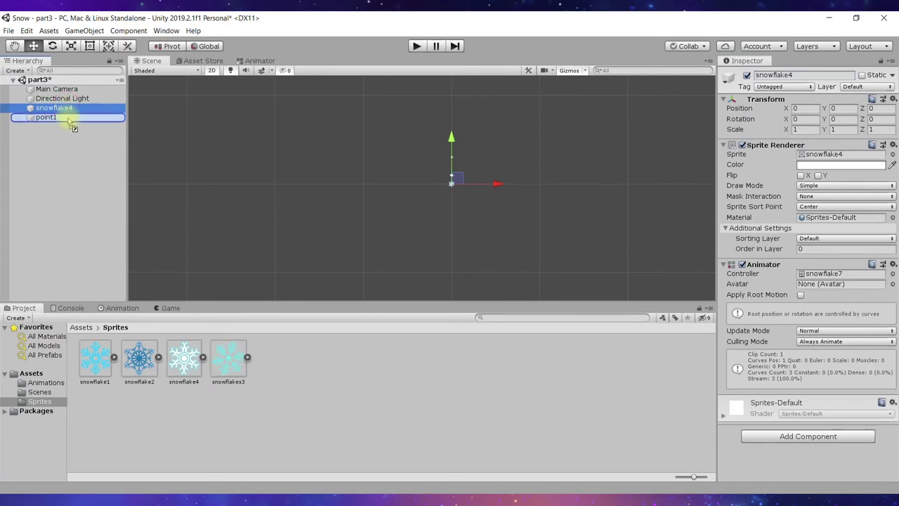
# - Move point1 left to X -9.57 and play-test the falling snowflake
pyautogui.click(48, 107)
pyautogui.moveTo(497, 183); pyautogui.dragTo(411, 207)
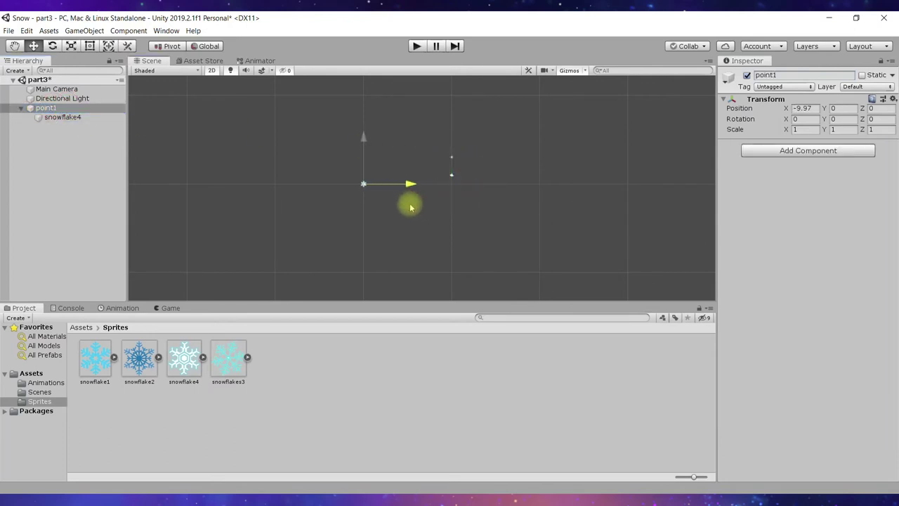
pyautogui.click(417, 46)
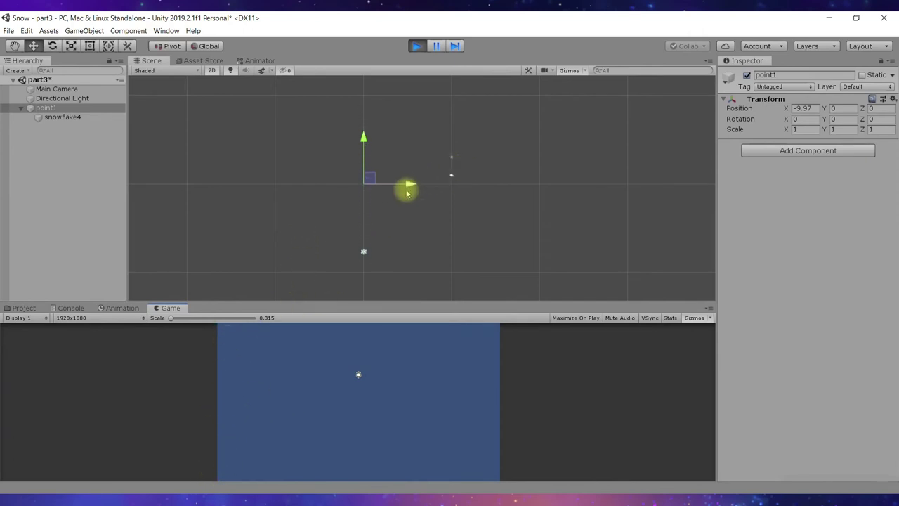
pyautogui.click(416, 46)
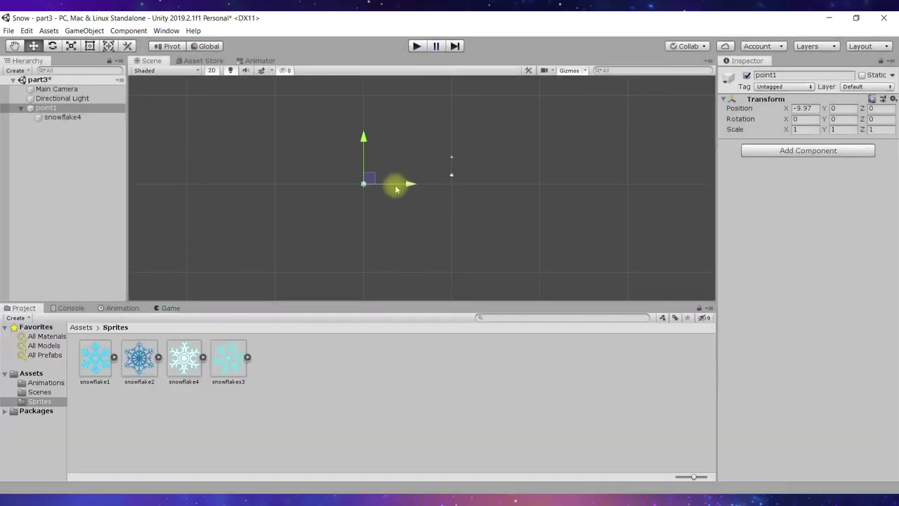
pyautogui.moveTo(409, 183); pyautogui.dragTo(413, 183)
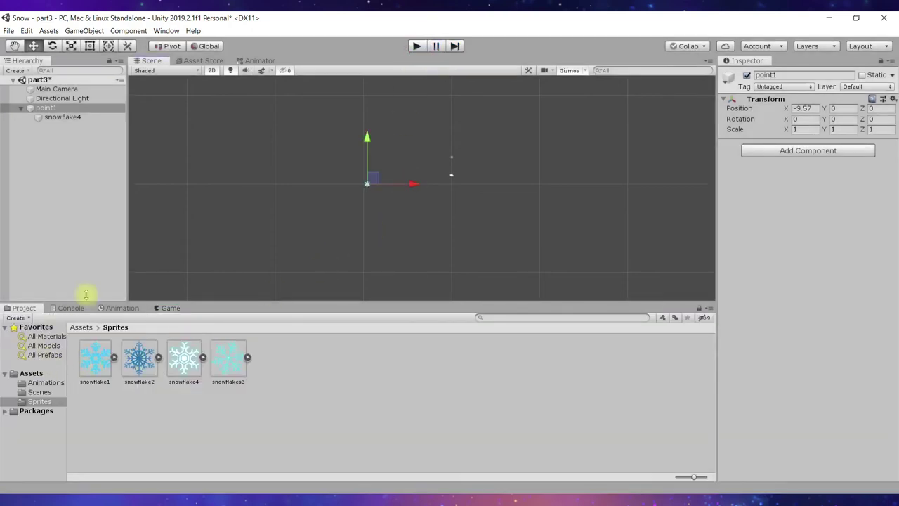
pyautogui.click(419, 47)
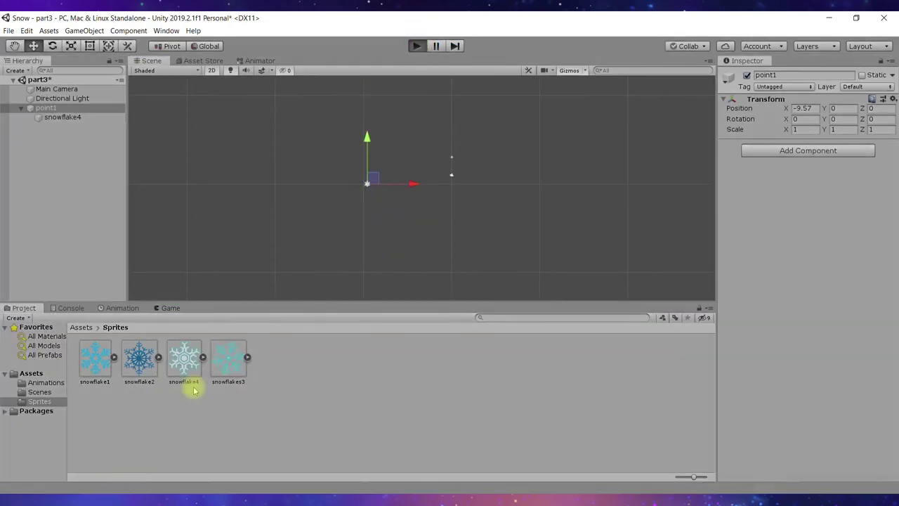
pyautogui.hotkey('ctrl', 'p')
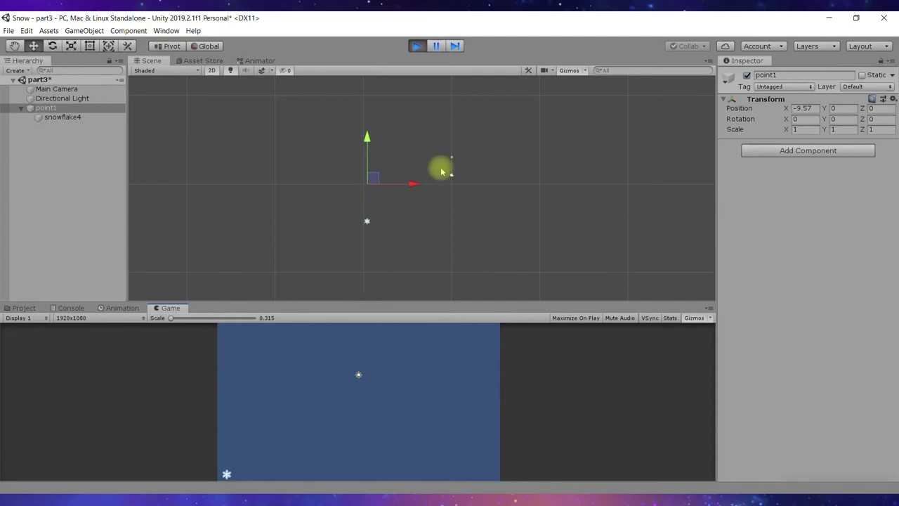
pyautogui.click(422, 46)
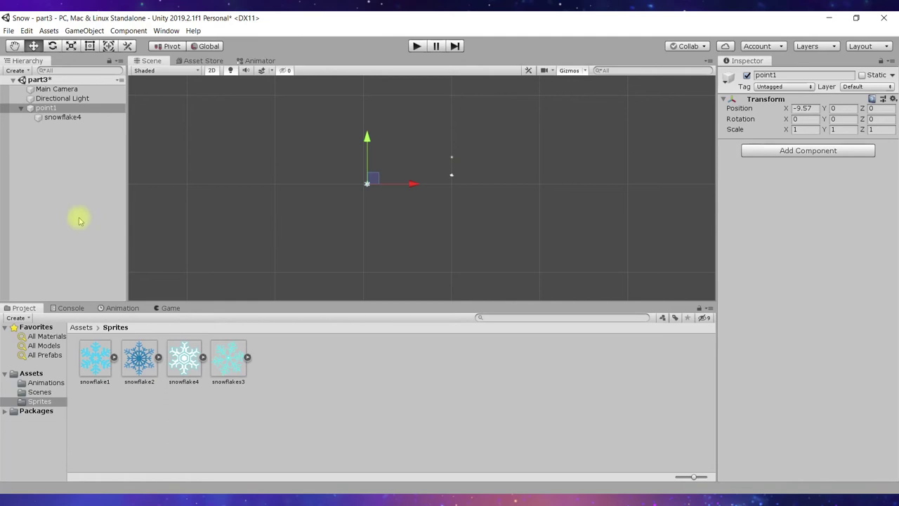
pyautogui.click(63, 172)
# - Create an empty point2 at the origin and nest the snowflake2 sprite under it
pyautogui.rightClick(65, 183)
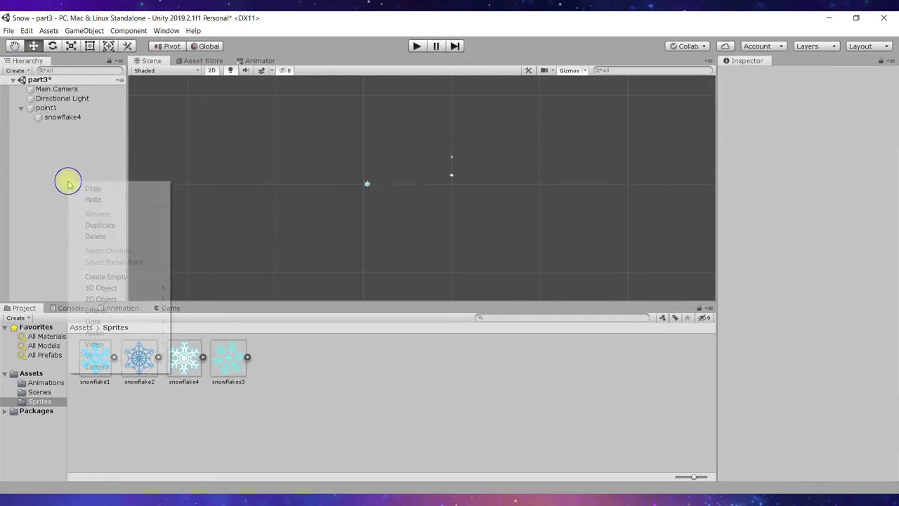
pyautogui.click(113, 276)
pyautogui.click(815, 75)
pyautogui.write('point2')
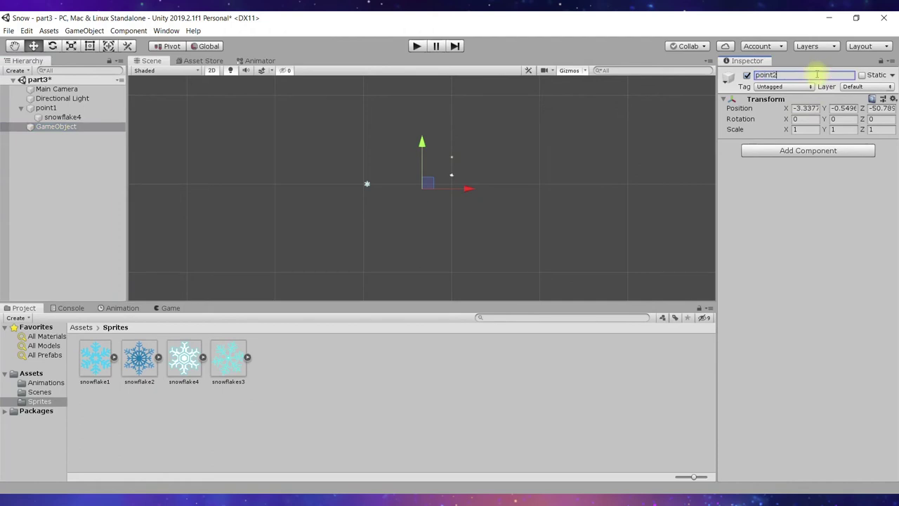
pyautogui.rightClick(775, 104)
pyautogui.click(786, 105)
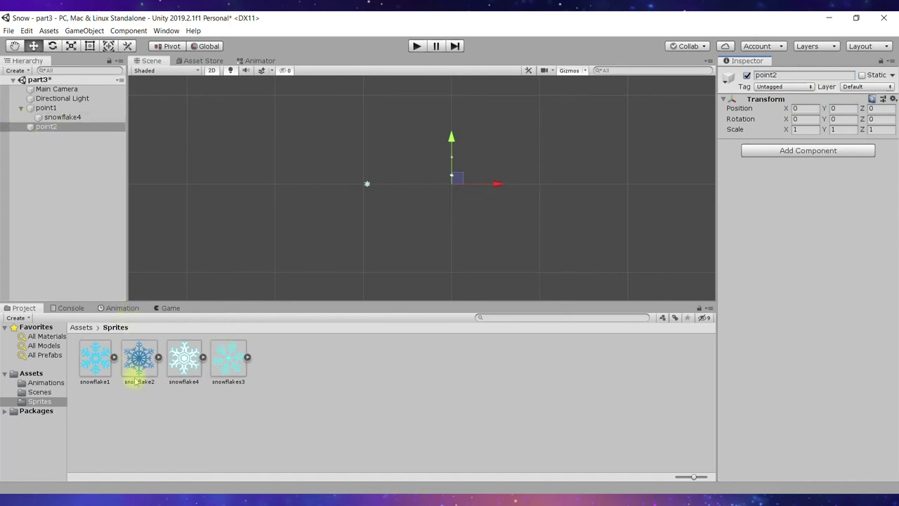
pyautogui.moveTo(141, 363); pyautogui.dragTo(80, 169)
pyautogui.moveTo(71, 130); pyautogui.dragTo(67, 136)
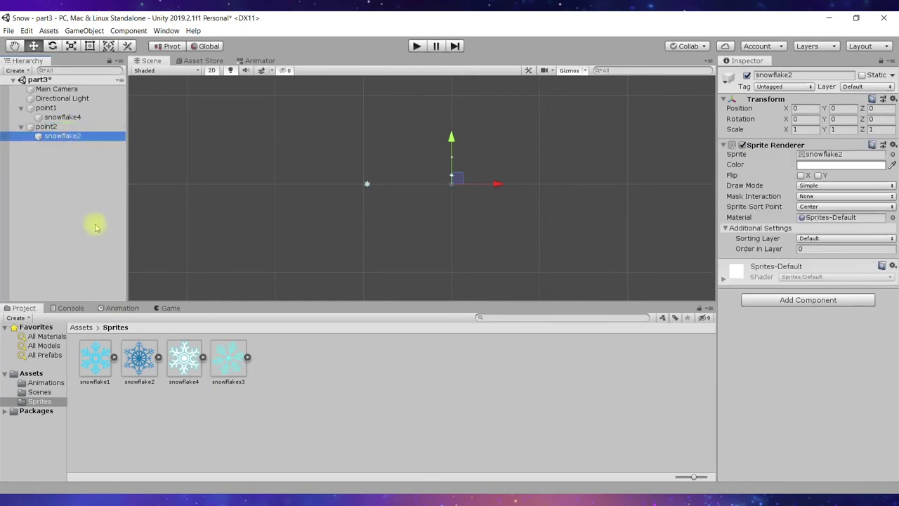
# - Apply the falling animation from Assets/Animations to snowflake2, creating its snowflake8 controller
pyautogui.click(64, 117)
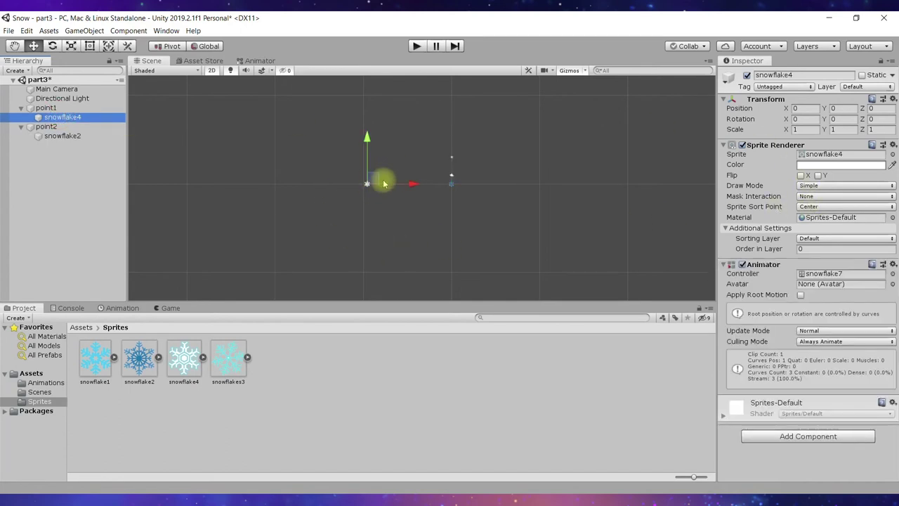
pyautogui.click(80, 327)
pyautogui.doubleClick(95, 360)
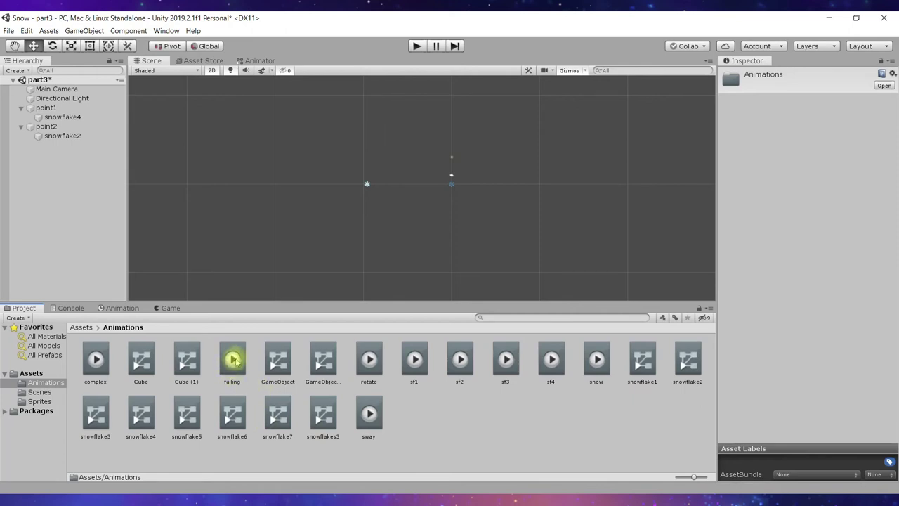
pyautogui.moveTo(234, 360); pyautogui.dragTo(61, 138)
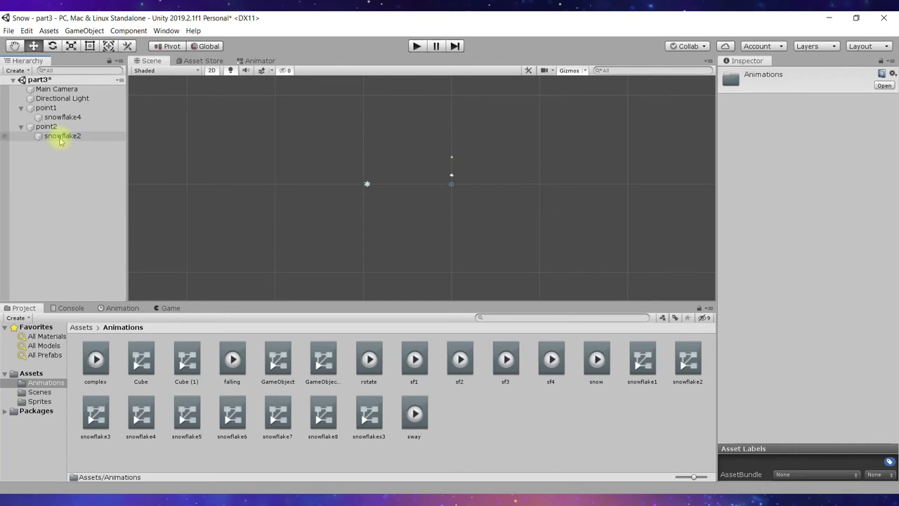
# - Play-test the scene to watch snowflake2 fall at the centre, then stop
pyautogui.click(416, 47)
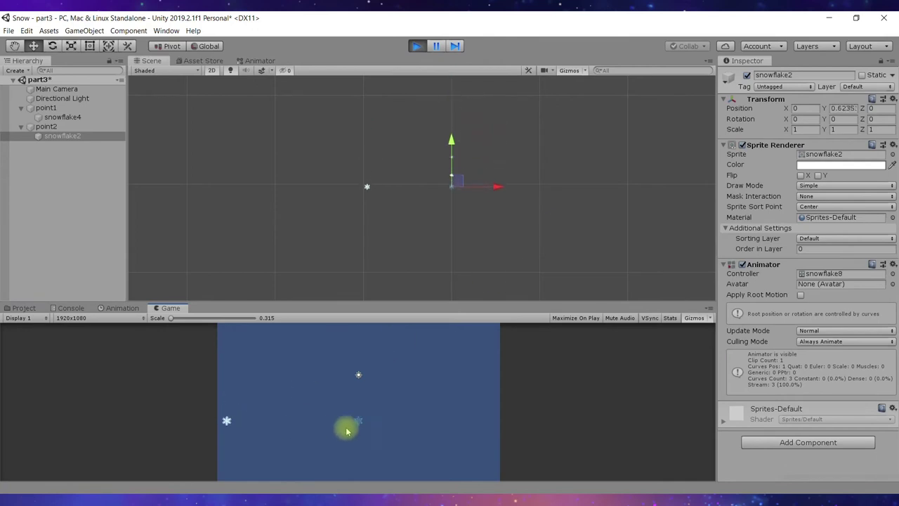
pyautogui.click(416, 46)
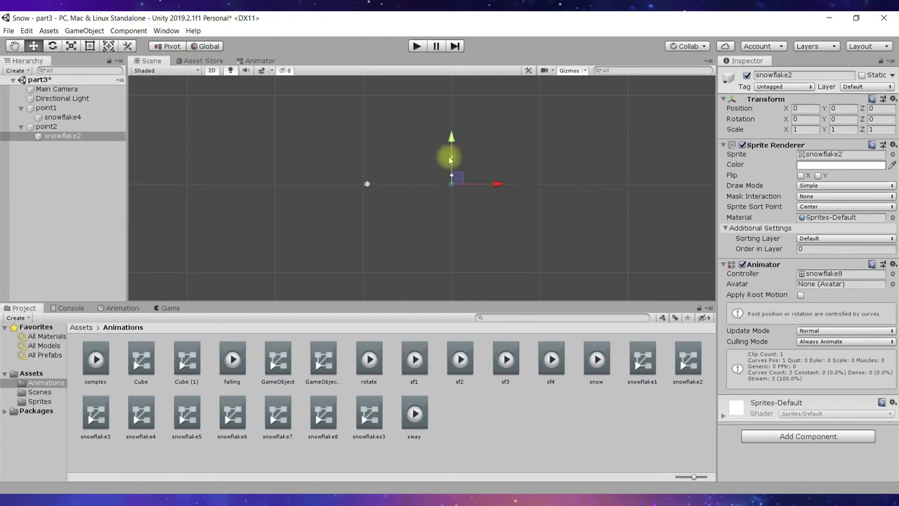
# - Raise snowflake2 to Y 2.86 and play-test the falling snowflakes twice
pyautogui.moveTo(452, 139); pyautogui.dragTo(451, 110)
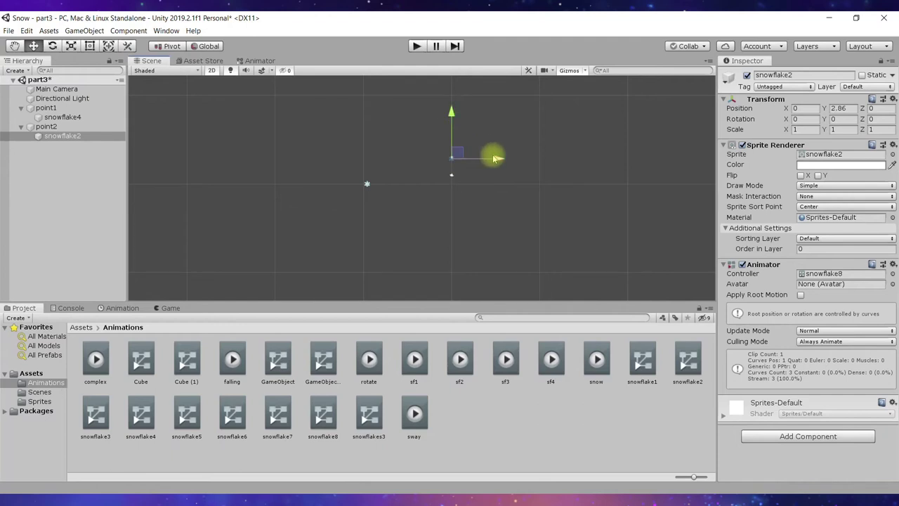
pyautogui.click(415, 46)
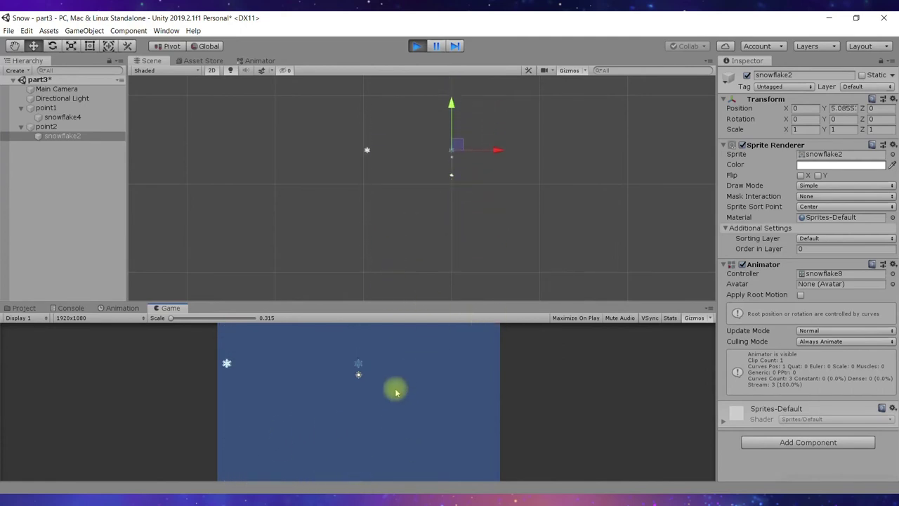
pyautogui.click(416, 46)
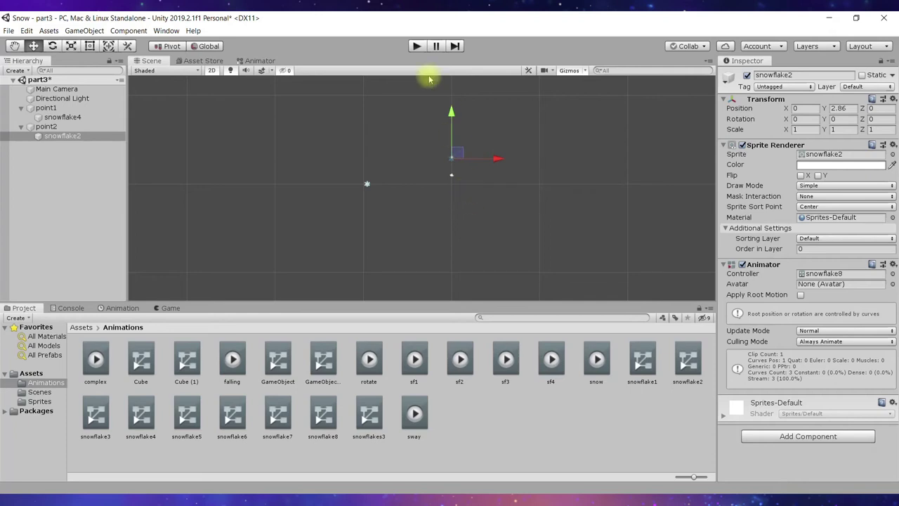
pyautogui.click(416, 46)
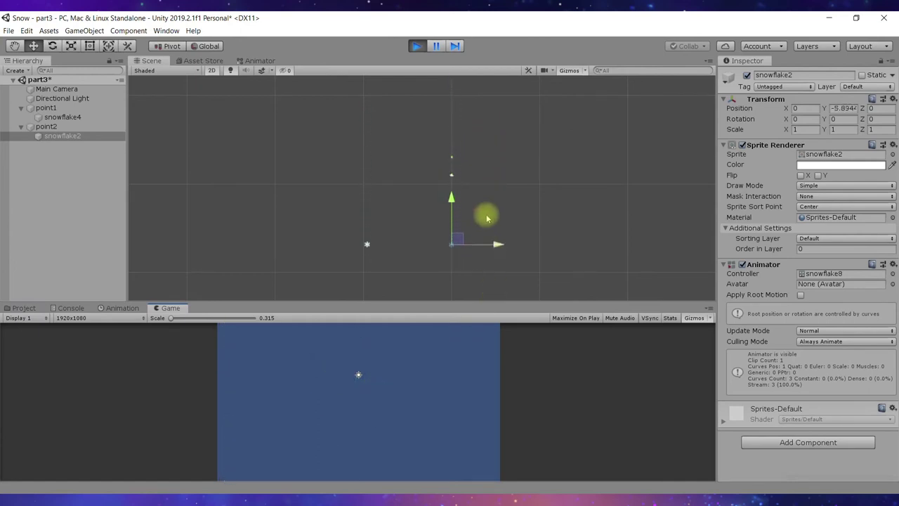
pyautogui.click(418, 45)
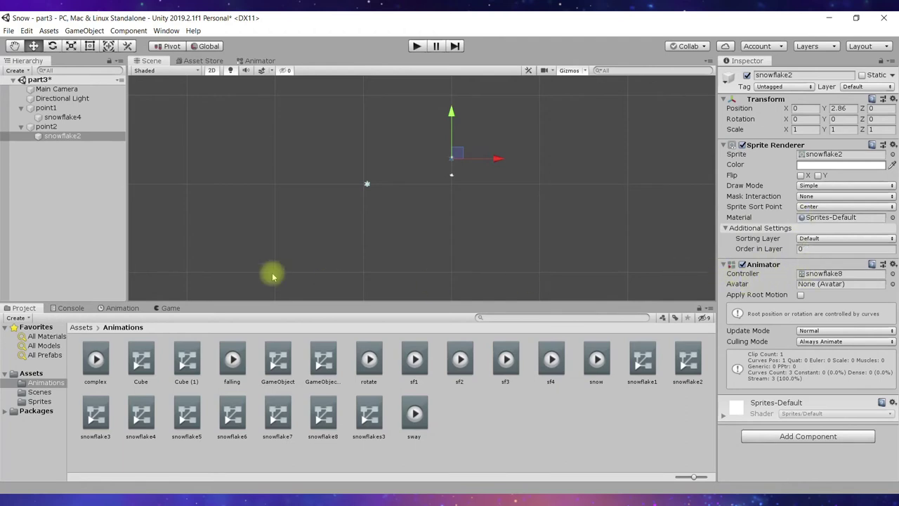
pyautogui.click(73, 116)
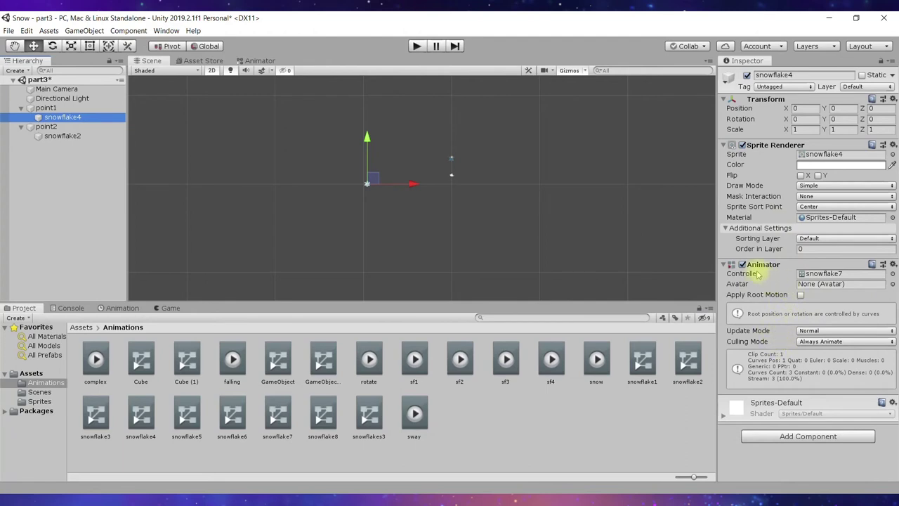
# - Create an empty object named point3 and place the snowflakes3 sprite under it
pyautogui.click(71, 136)
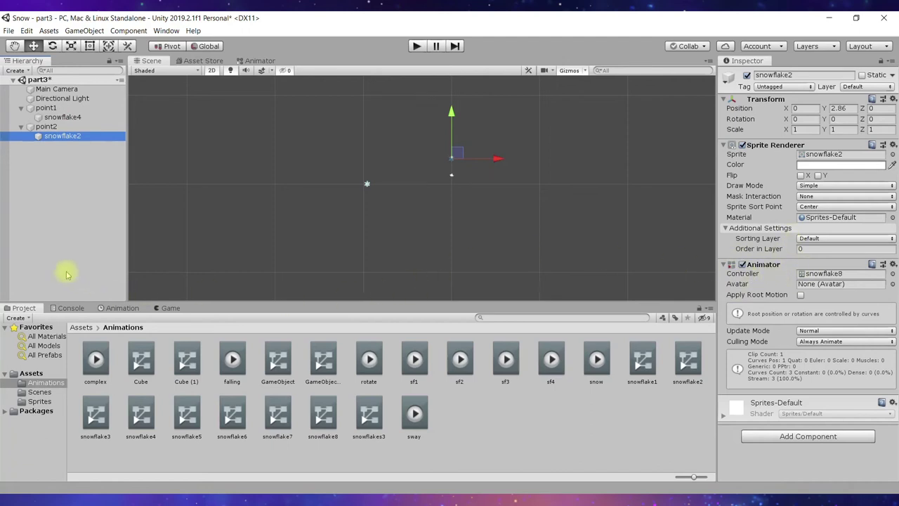
pyautogui.click(35, 162)
pyautogui.rightClick(36, 175)
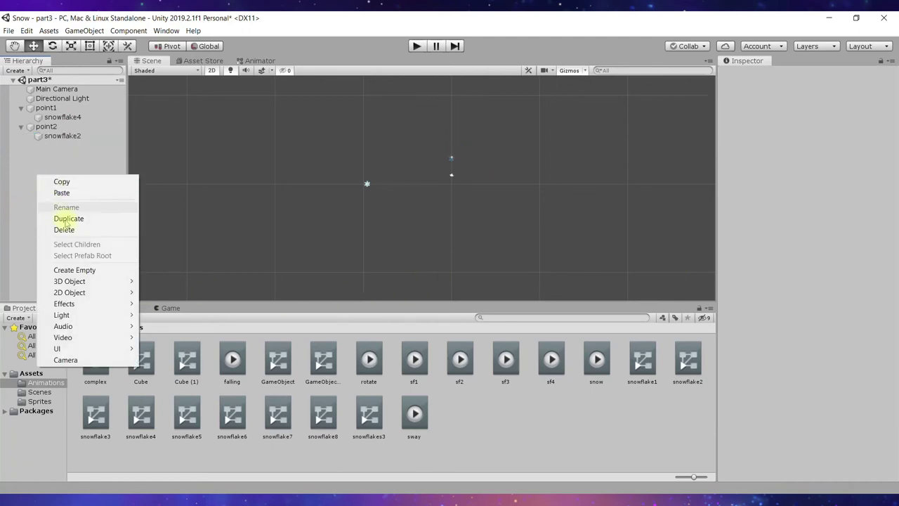
pyautogui.click(82, 275)
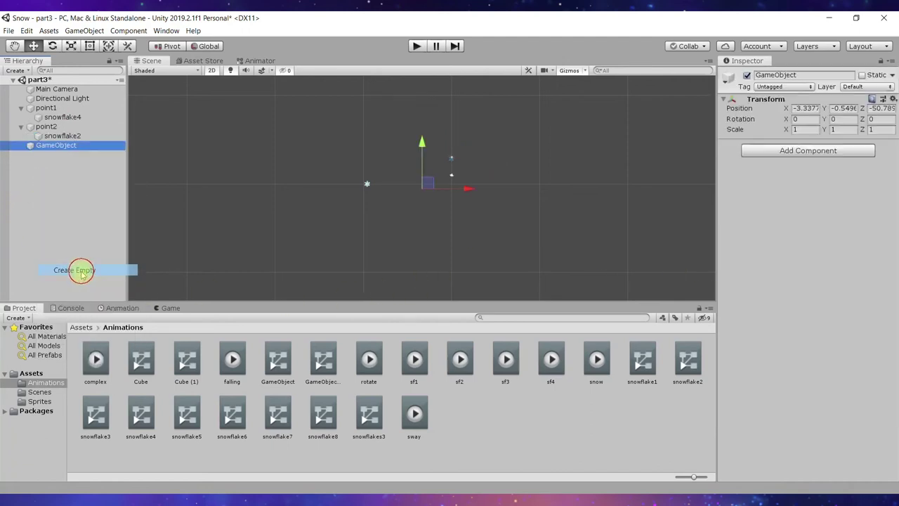
pyautogui.click(831, 78)
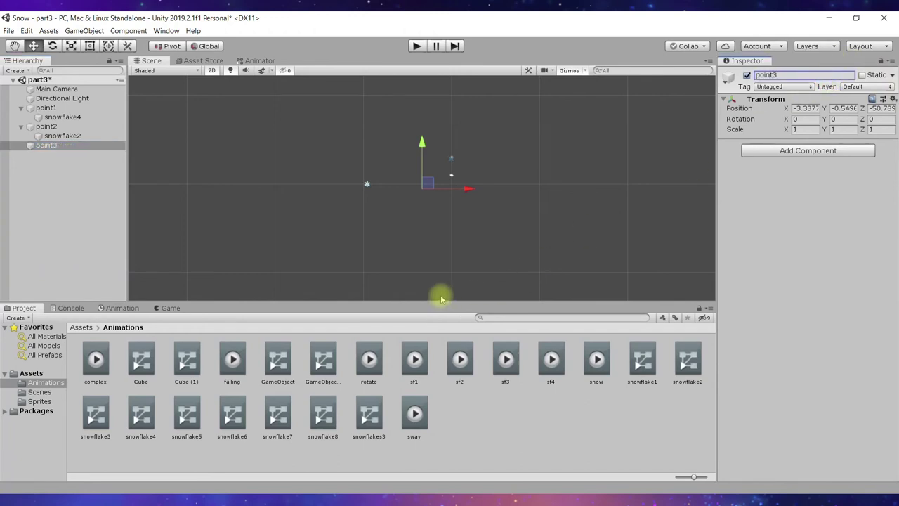
pyautogui.click(81, 328)
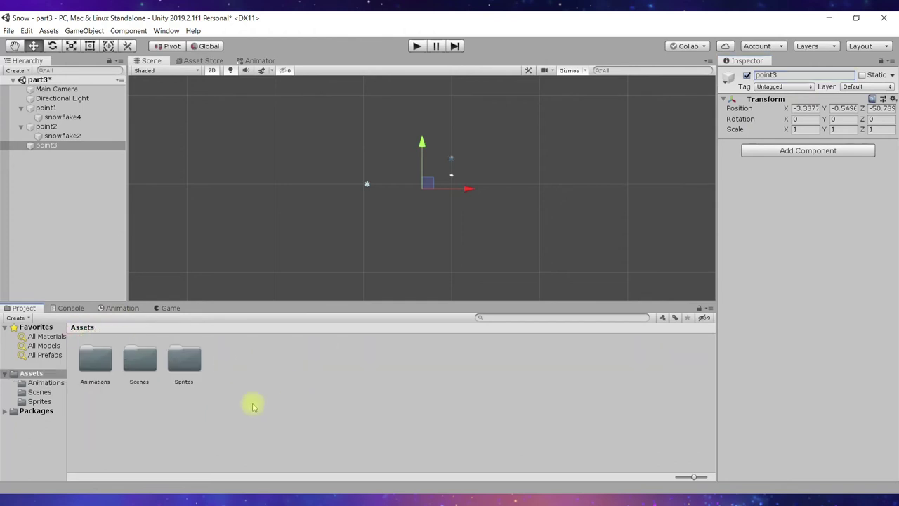
pyautogui.doubleClick(184, 359)
pyautogui.moveTo(227, 370); pyautogui.dragTo(66, 146)
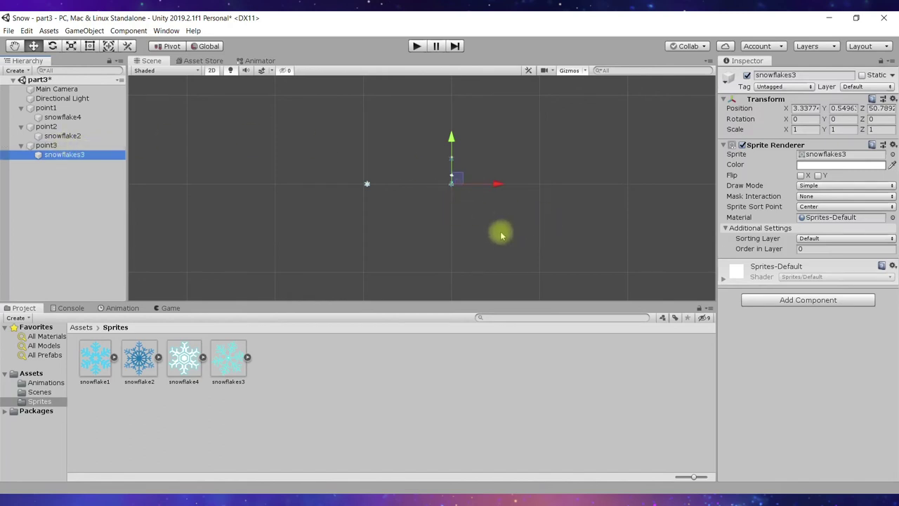
# - Reset the Transforms of point3 and its child snowflakes3 to the origin
pyautogui.click(79, 146)
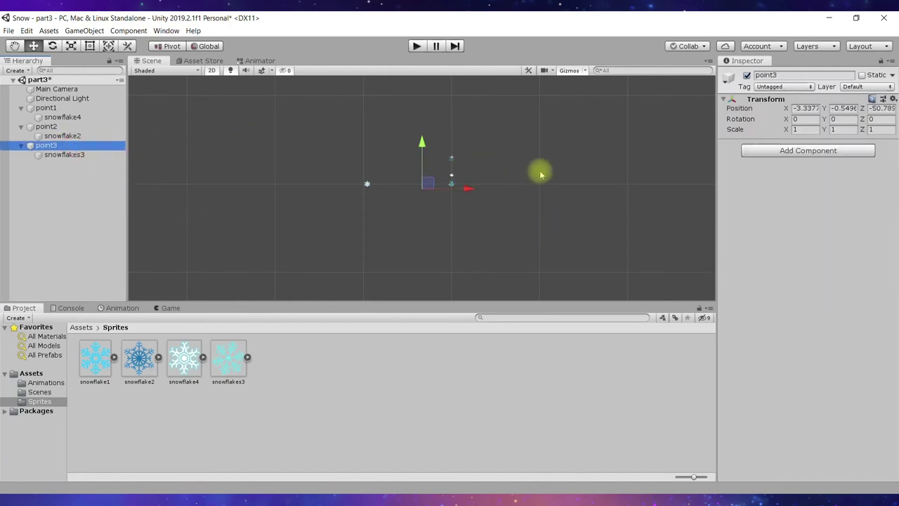
pyautogui.moveTo(467, 189); pyautogui.dragTo(502, 187)
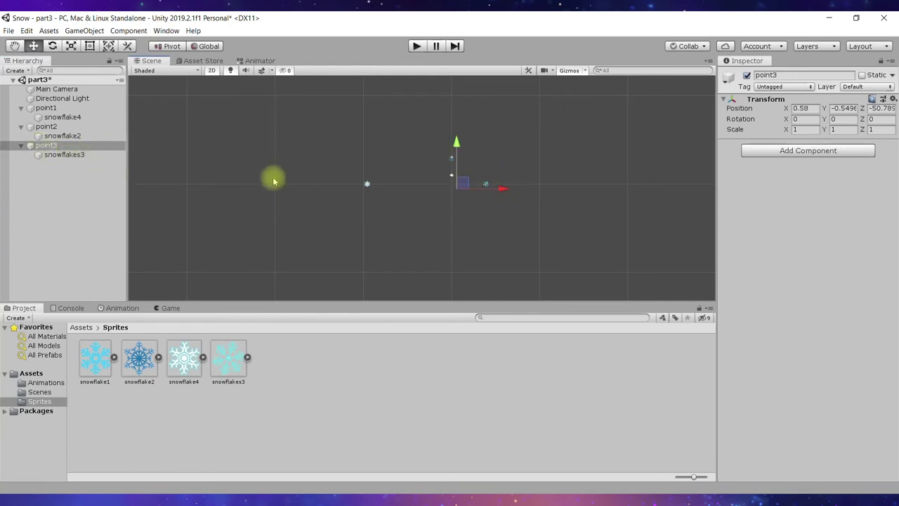
pyautogui.rightClick(767, 103)
pyautogui.click(780, 107)
pyautogui.click(79, 157)
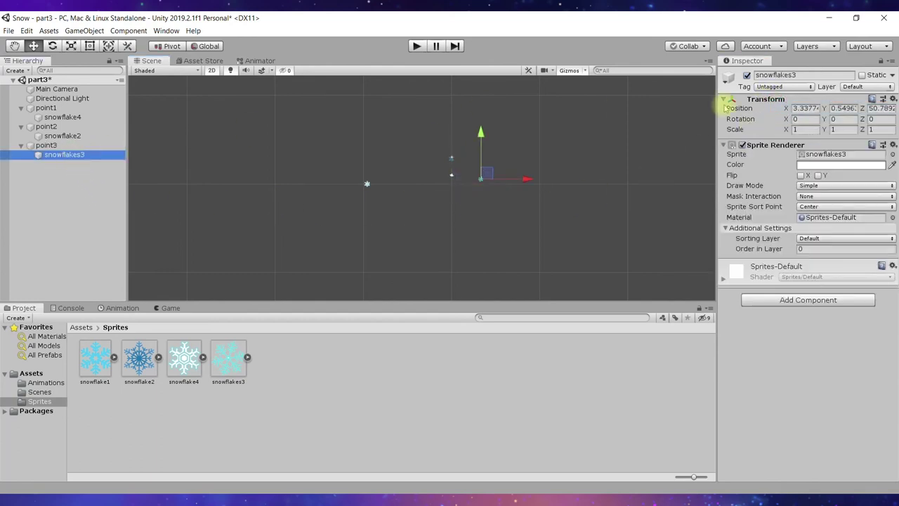
pyautogui.rightClick(768, 103)
pyautogui.click(768, 110)
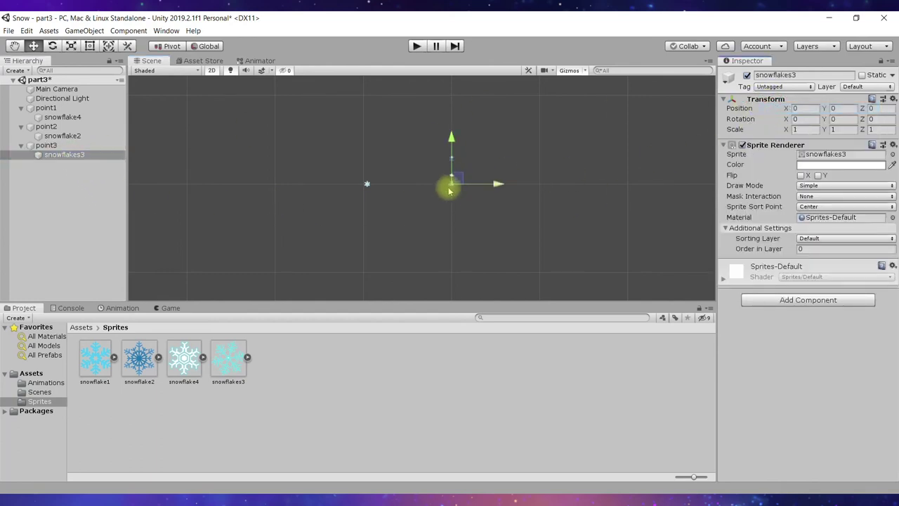
# - Move point3 right to X 5.18
pyautogui.click(70, 146)
pyautogui.press('Down')
pyautogui.press('Up')
pyautogui.press('Up')
pyautogui.press('Down')
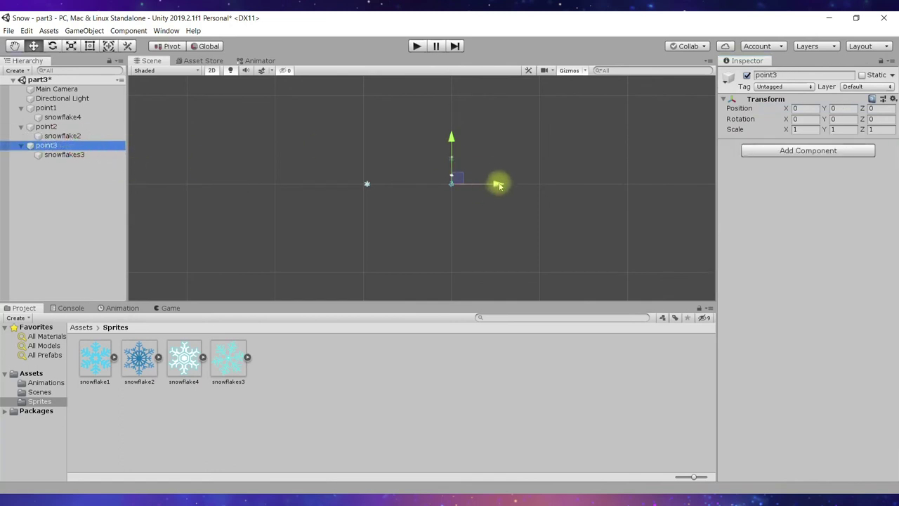
pyautogui.moveTo(498, 184); pyautogui.dragTo(544, 185)
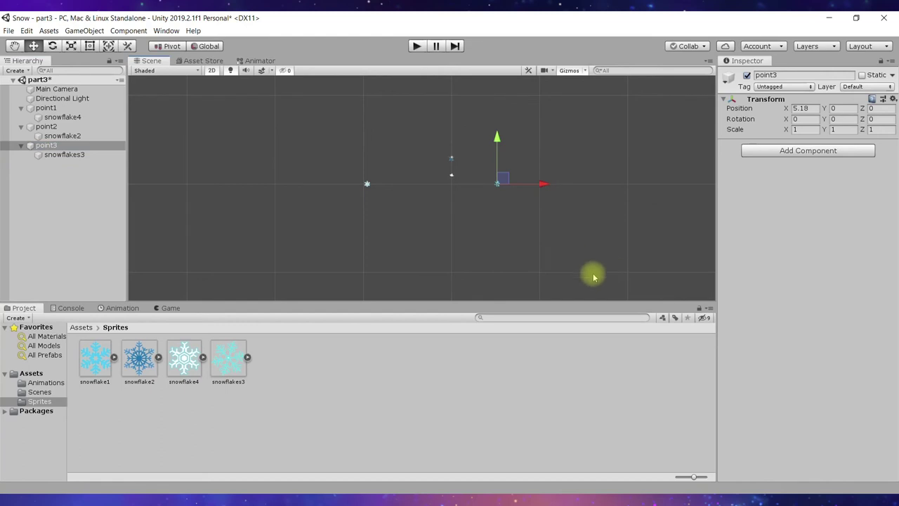
pyautogui.click(417, 46)
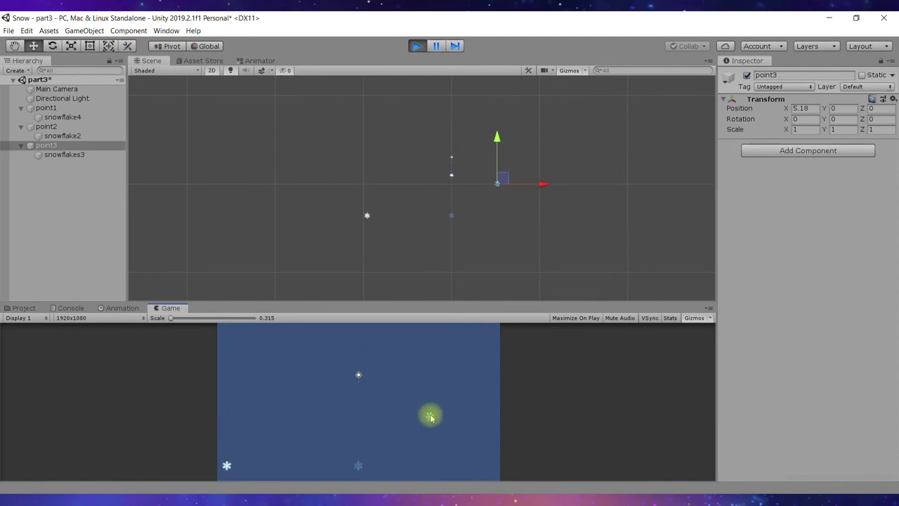
pyautogui.click(417, 47)
pyautogui.click(56, 135)
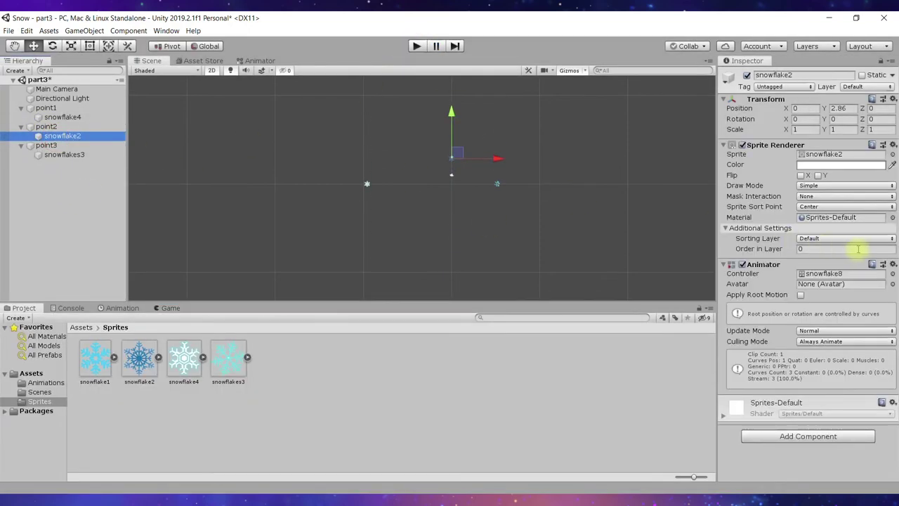
pyautogui.click(62, 155)
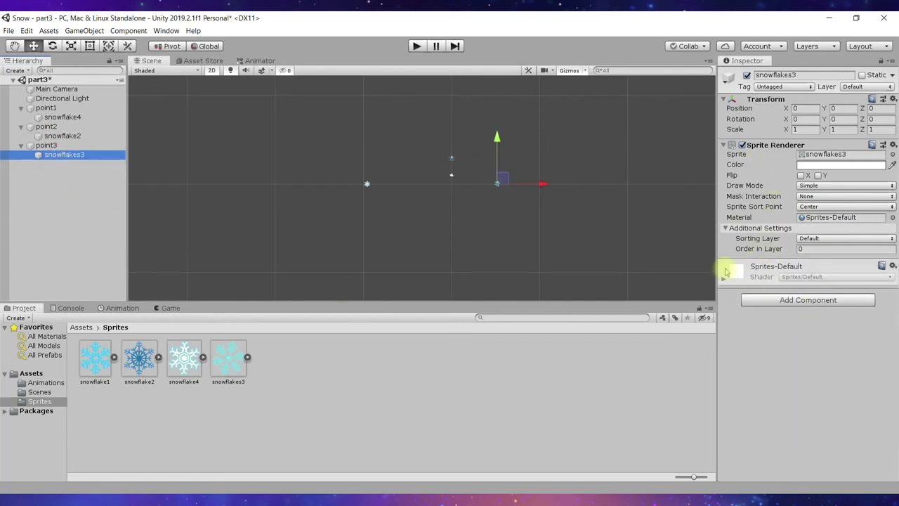
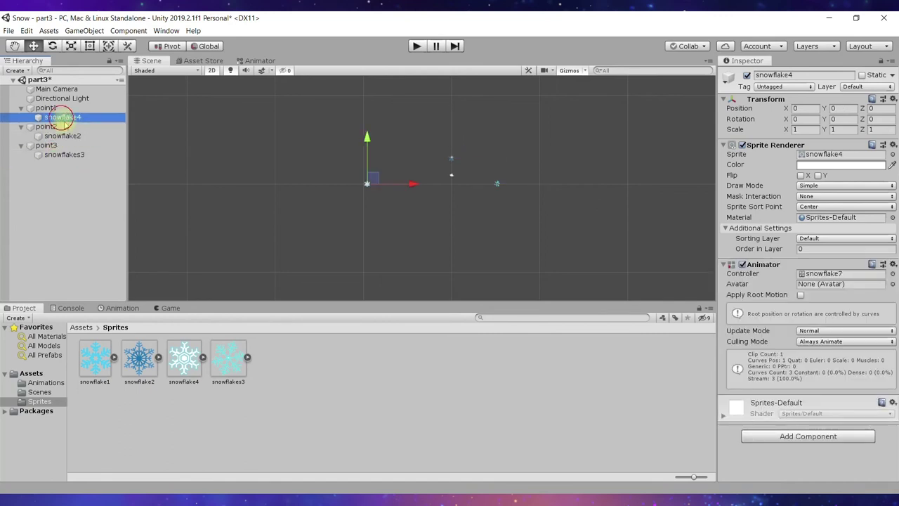
# - Inspect the snowflake2 and snowflake4 sprites in the Hierarchy to check their animators
pyautogui.click(78, 137)
pyautogui.click(63, 118)
pyautogui.click(79, 137)
pyautogui.click(70, 117)
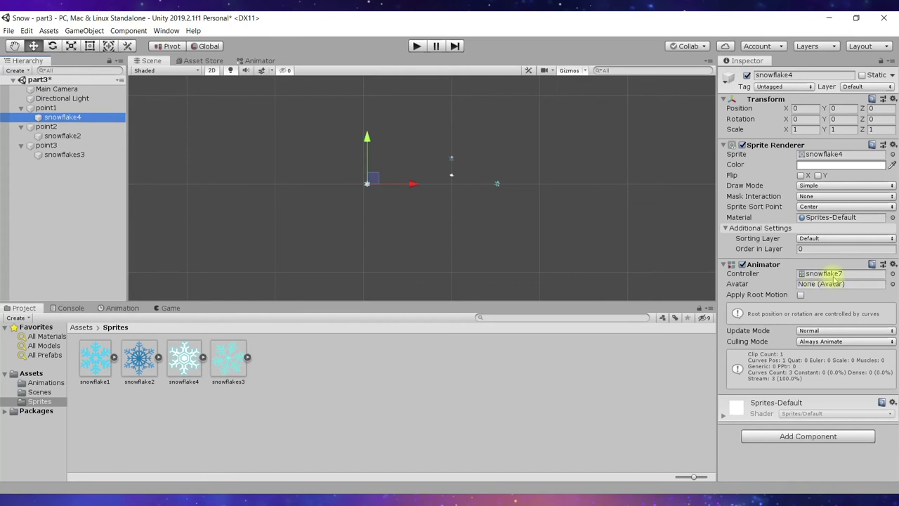
pyautogui.click(67, 137)
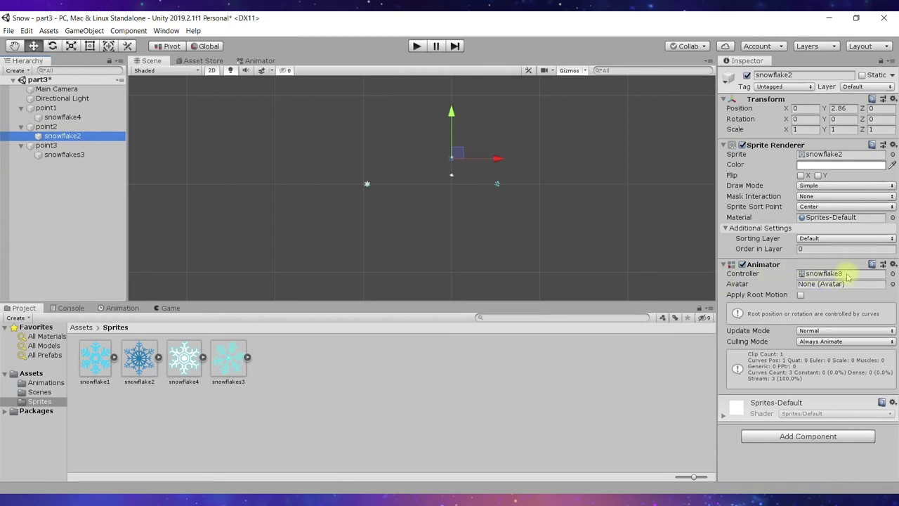
# - Browse to the Assets Animations folder and open the snowflake7 controller's state graph
pyautogui.click(82, 329)
pyautogui.doubleClick(99, 363)
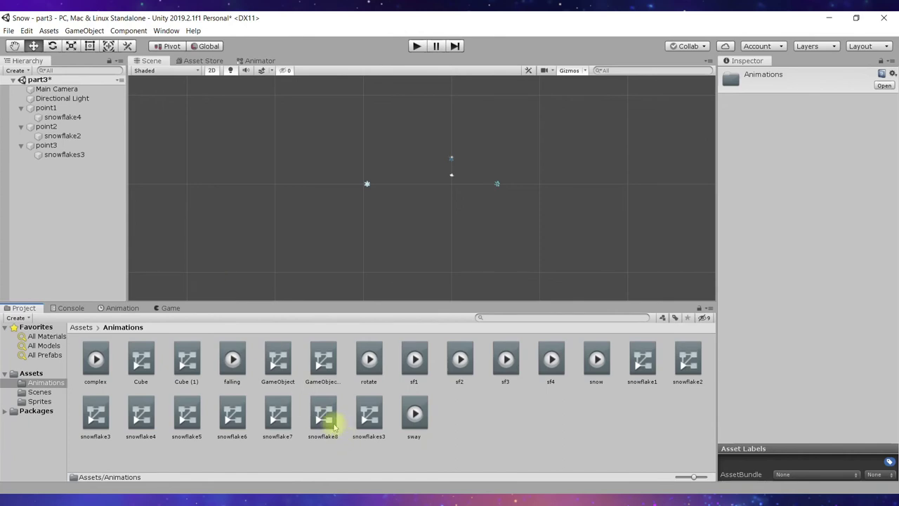
pyautogui.click(277, 413)
pyautogui.click(323, 413)
pyautogui.click(391, 412)
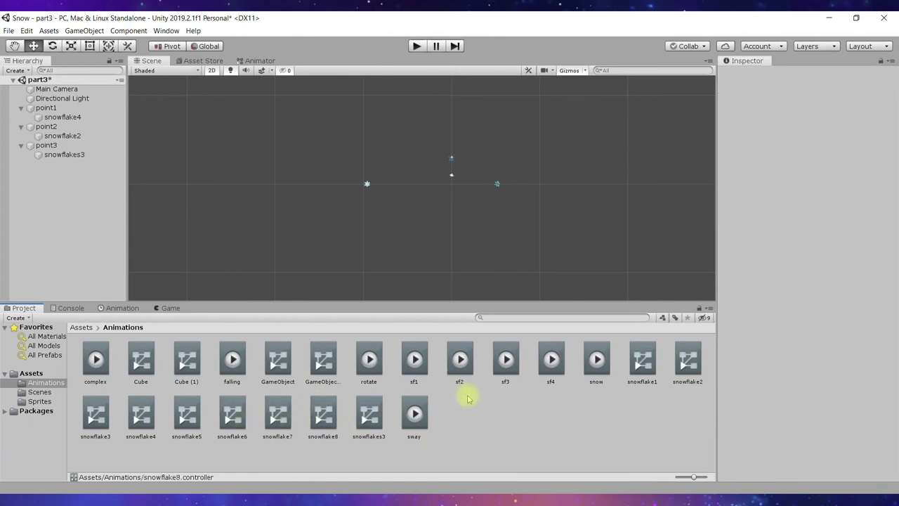
pyautogui.click(62, 135)
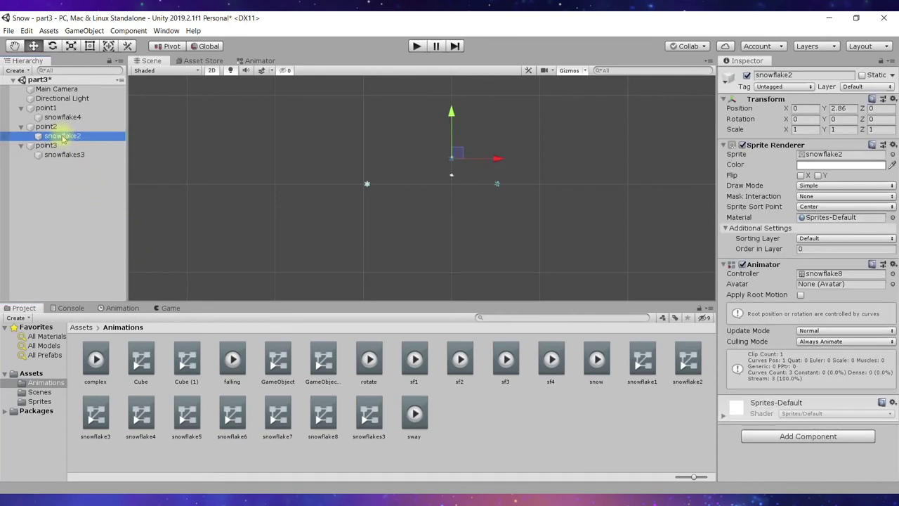
pyautogui.click(63, 116)
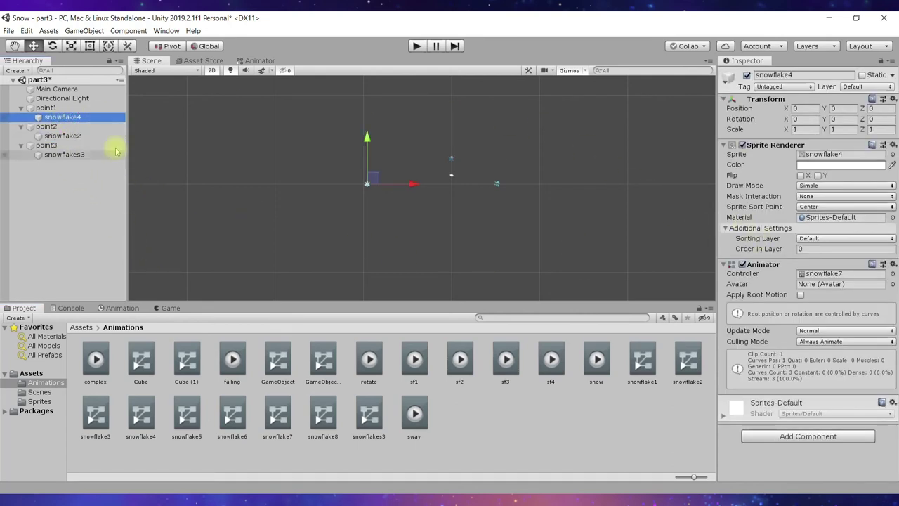
pyautogui.doubleClick(823, 273)
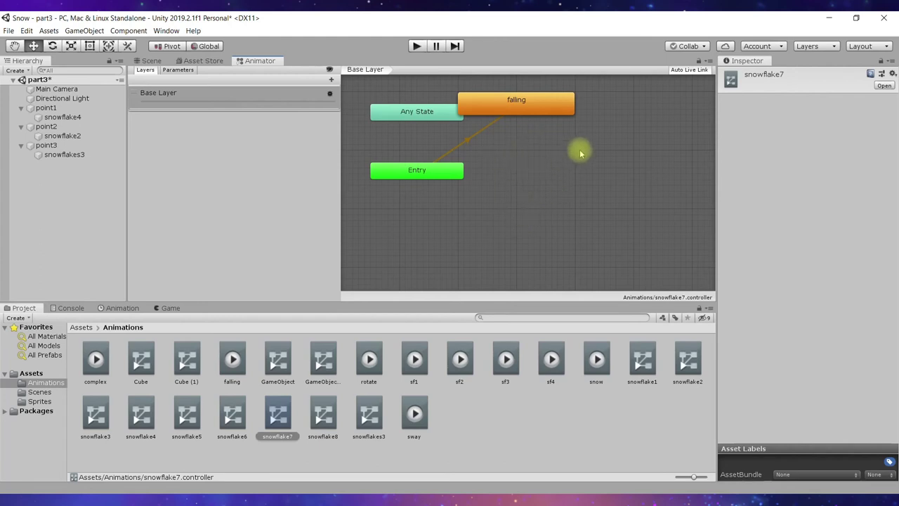
# - Set the snowflake7 falling state's speed to -0.63 and run the scene to preview it
pyautogui.click(557, 111)
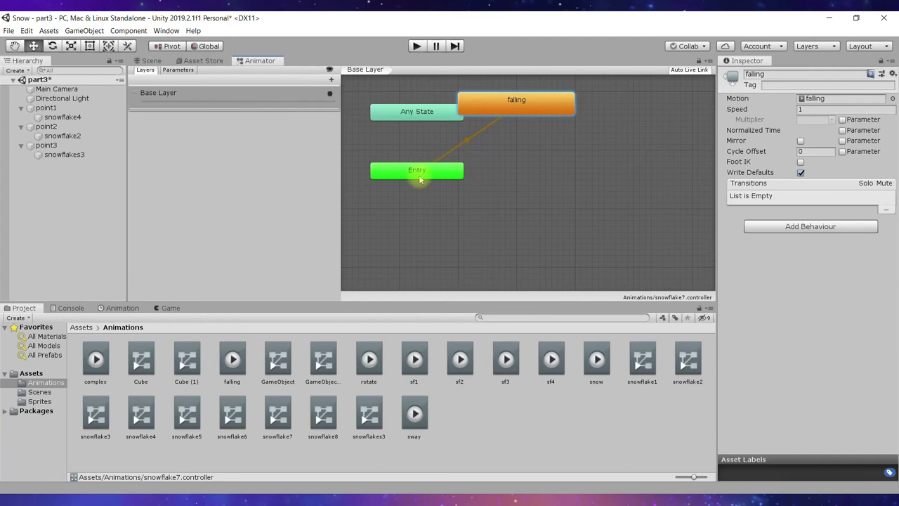
pyautogui.click(451, 169)
pyautogui.click(519, 103)
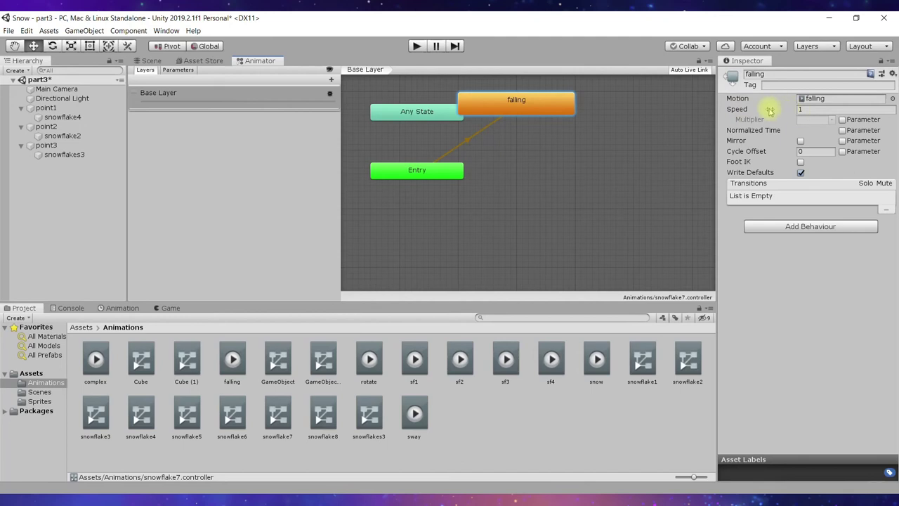
pyautogui.click(815, 110)
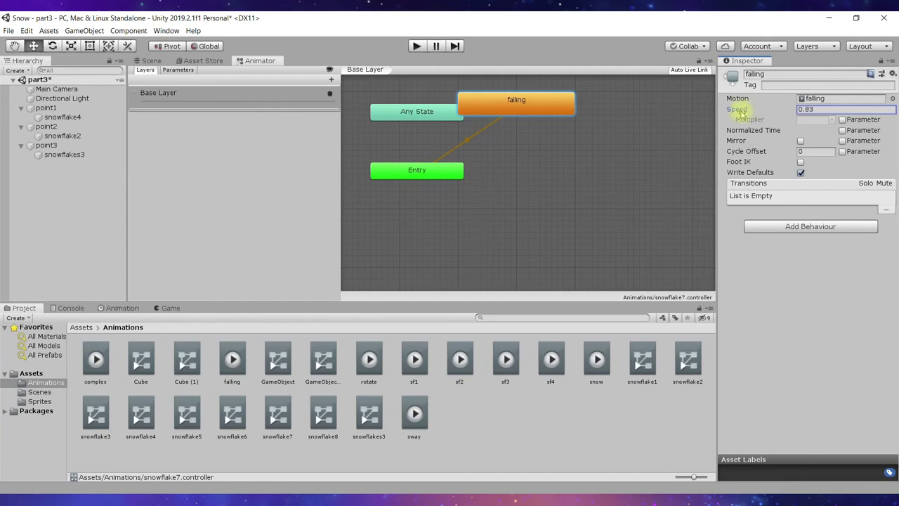
pyautogui.moveTo(749, 108); pyautogui.dragTo(750, 122)
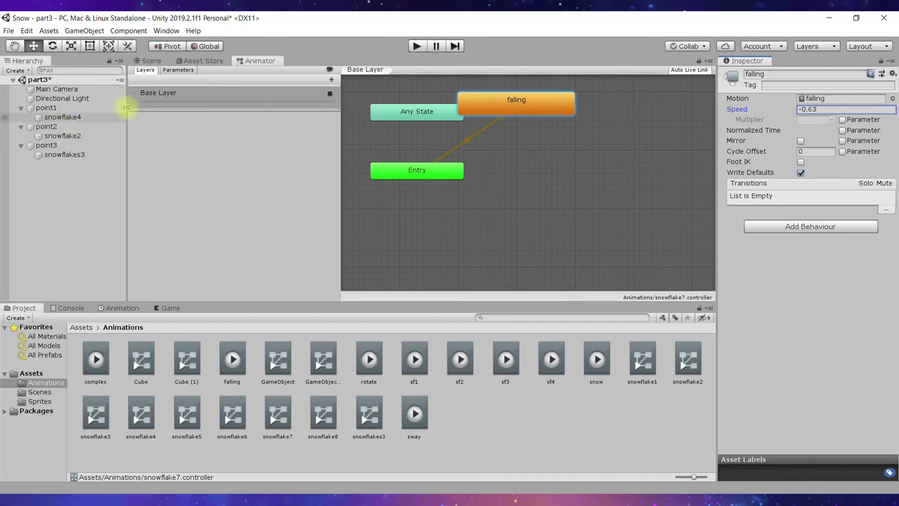
pyautogui.click(417, 46)
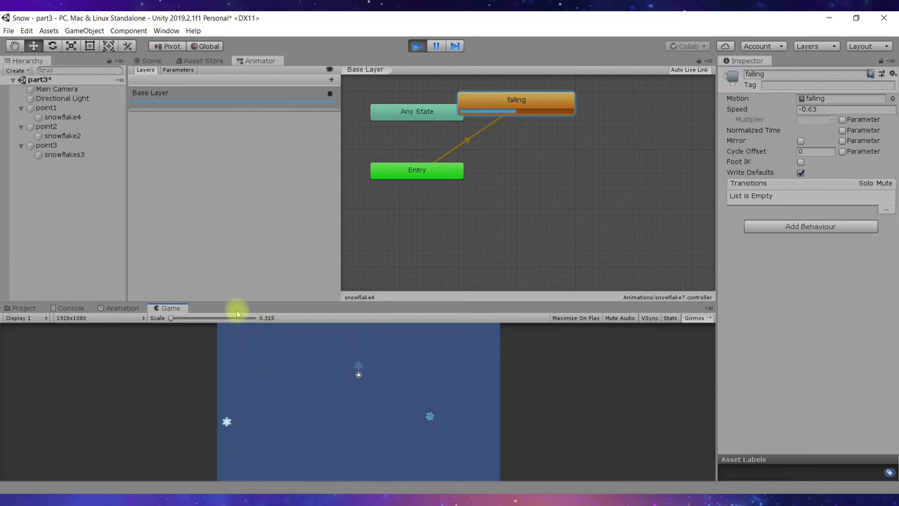
# - Stop play mode, change the snowflake7 falling state's speed to 0.55, and select snowflake2
pyautogui.click(416, 45)
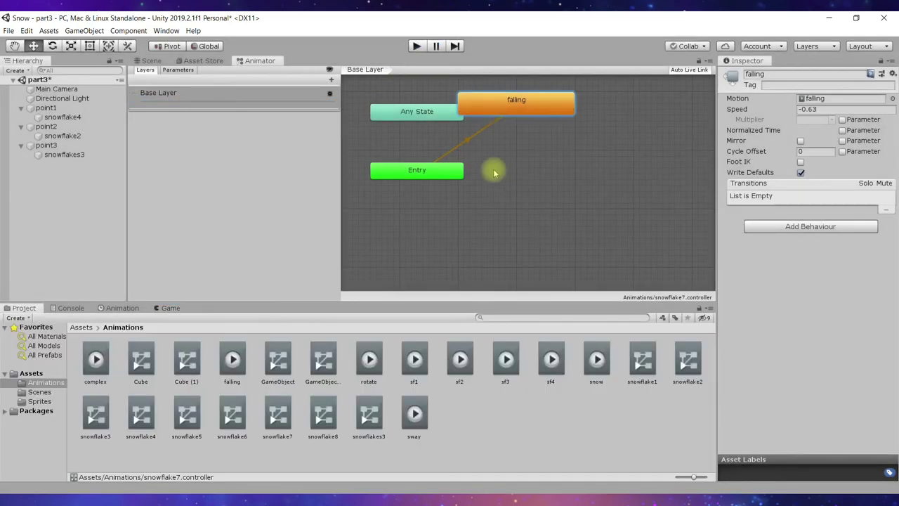
pyautogui.click(776, 111)
pyautogui.moveTo(781, 112); pyautogui.dragTo(818, 118)
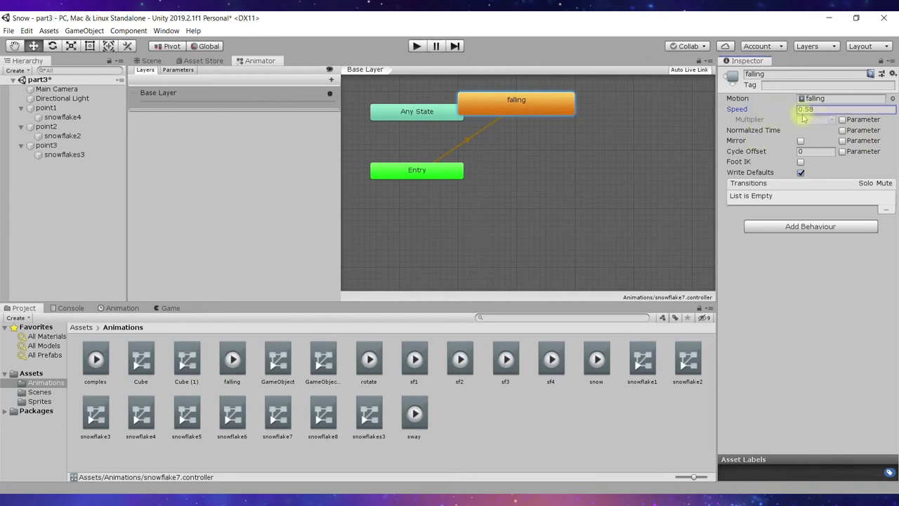
pyautogui.moveTo(804, 119); pyautogui.dragTo(801, 119)
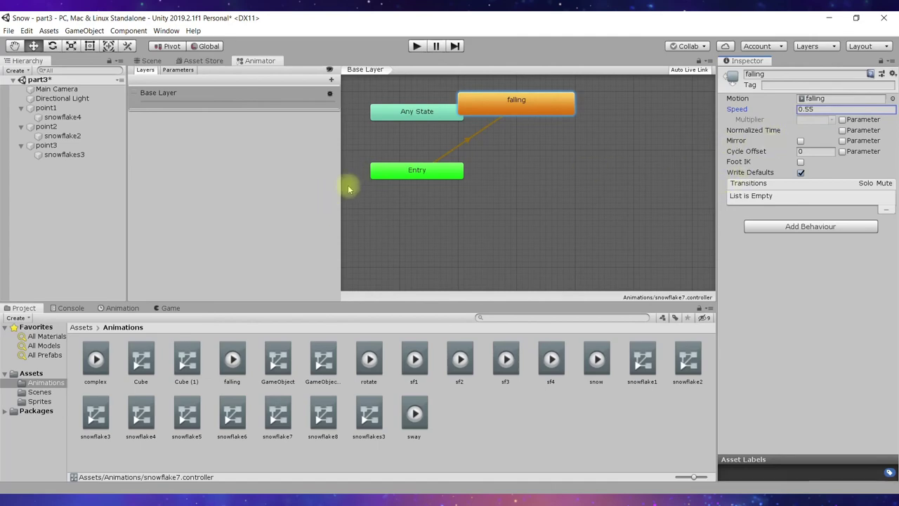
pyautogui.click(62, 137)
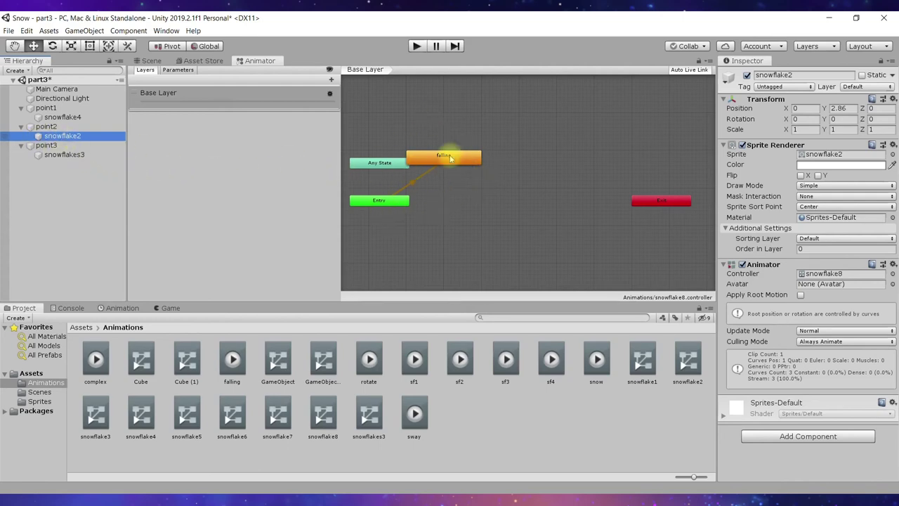
# - Lower snowflake2's snowflake8 falling state speed from 1 to 0.81
pyautogui.click(74, 117)
pyautogui.click(74, 136)
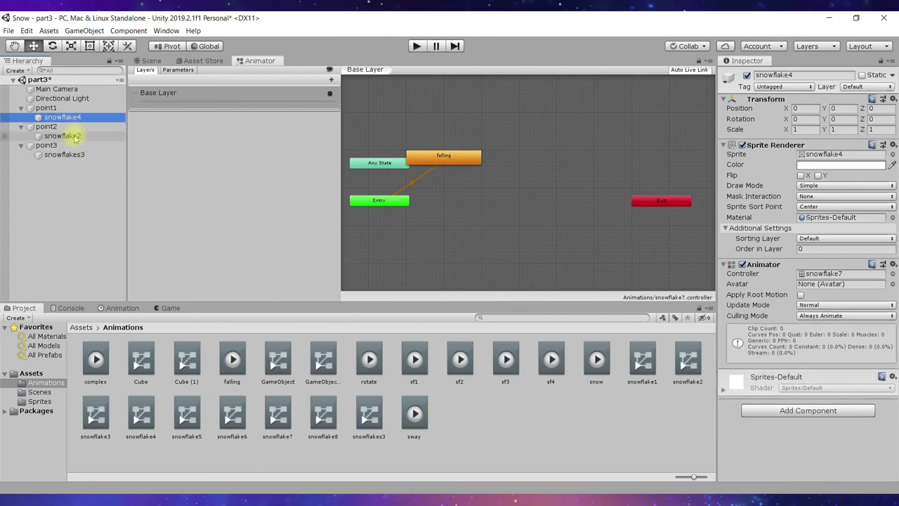
pyautogui.click(445, 157)
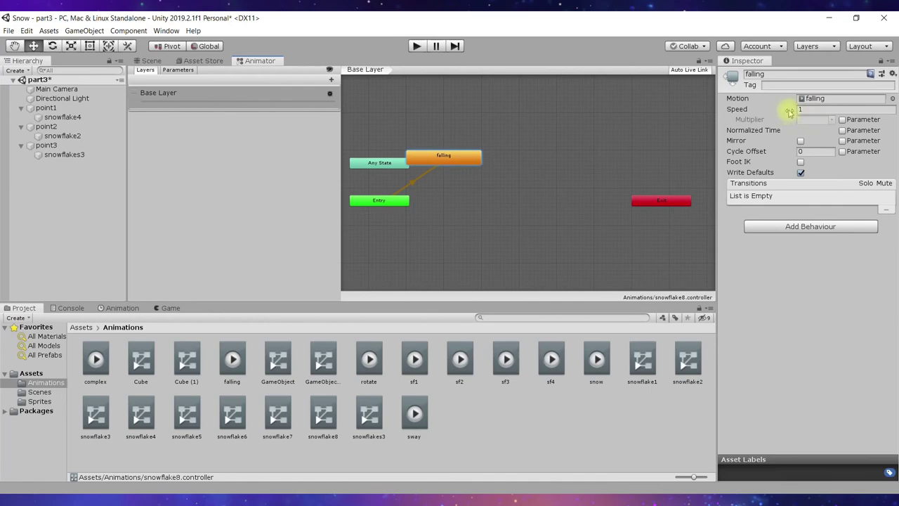
pyautogui.click(790, 112)
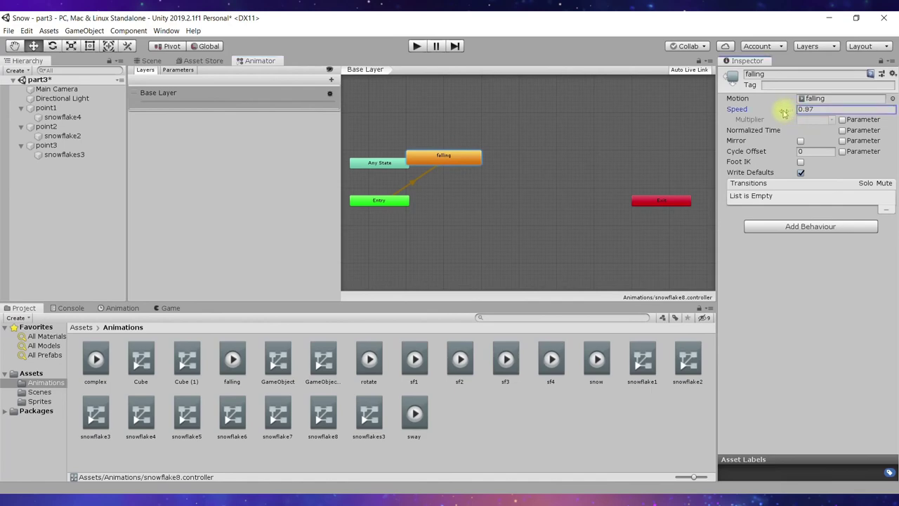
pyautogui.moveTo(783, 112); pyautogui.dragTo(789, 116)
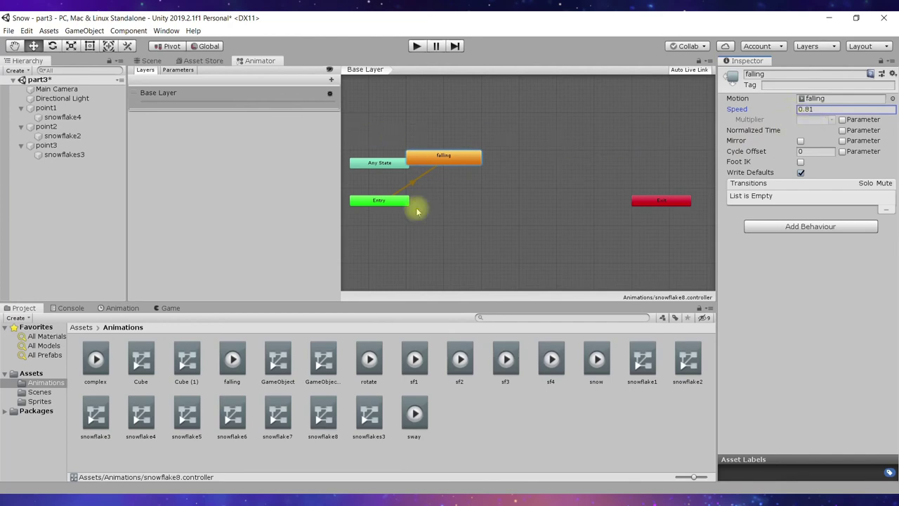
pyautogui.click(207, 298)
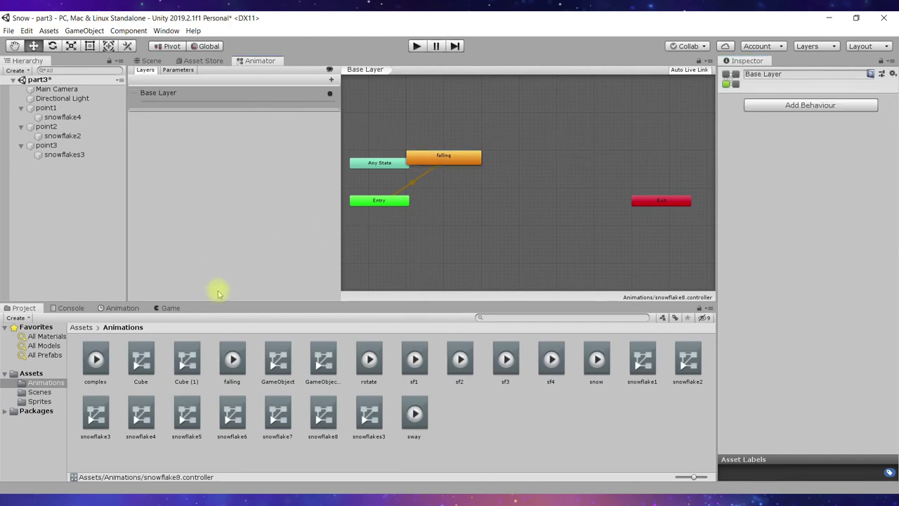
# - Restore the Scene view, then run the Game view to compare the snowflakes' falling speeds
pyautogui.moveTo(218, 303); pyautogui.dragTo(232, 214)
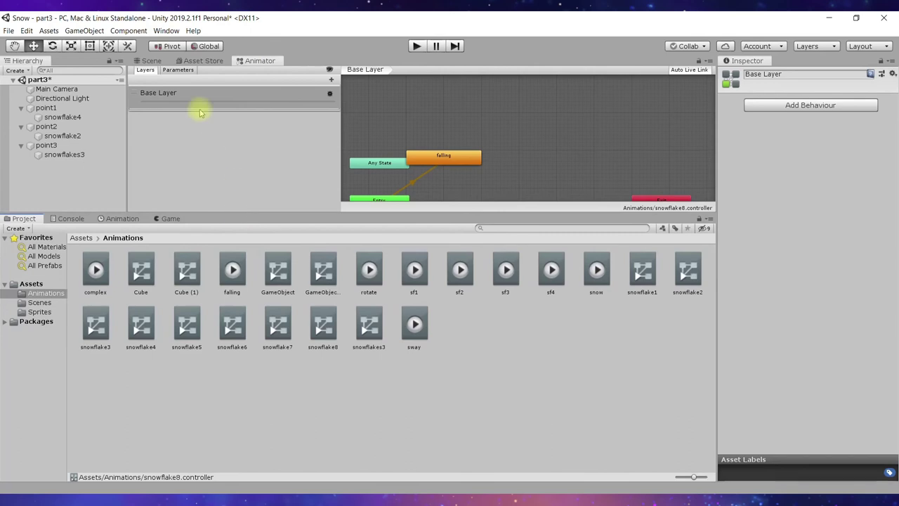
pyautogui.click(151, 62)
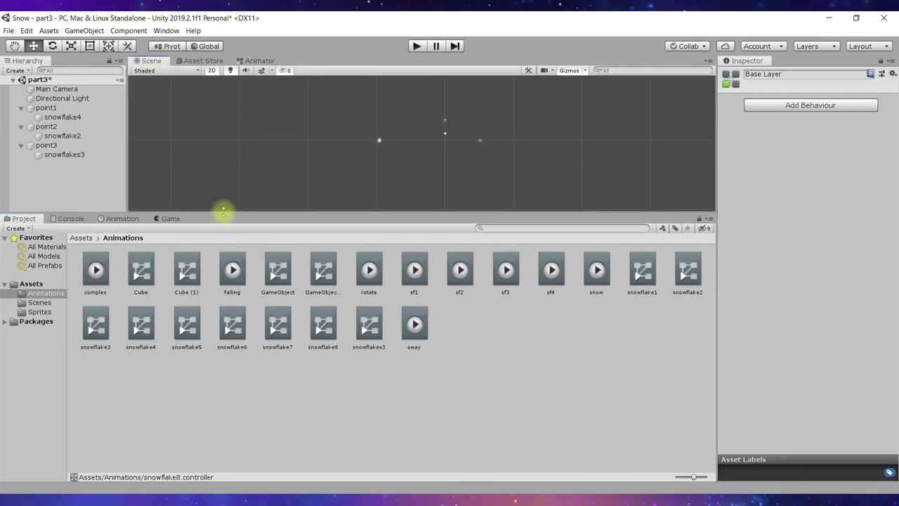
pyautogui.moveTo(222, 211); pyautogui.dragTo(178, 269)
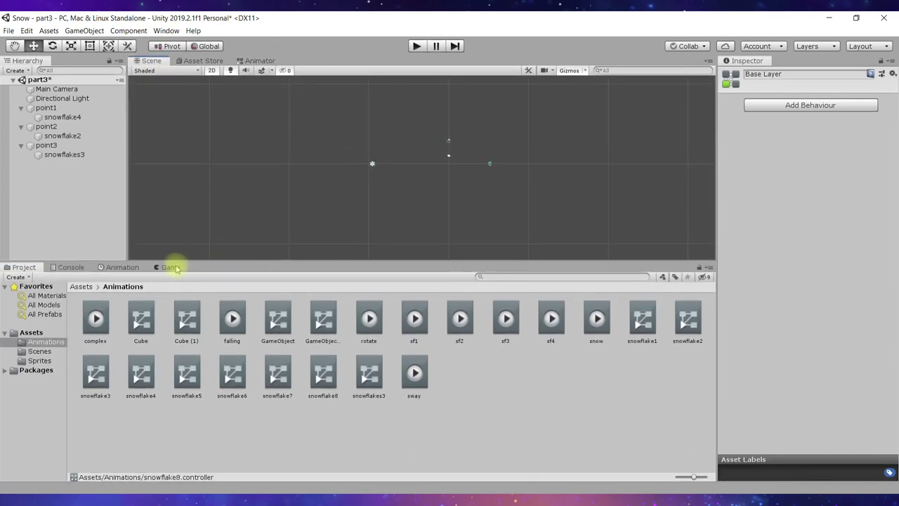
pyautogui.click(171, 268)
pyautogui.click(417, 46)
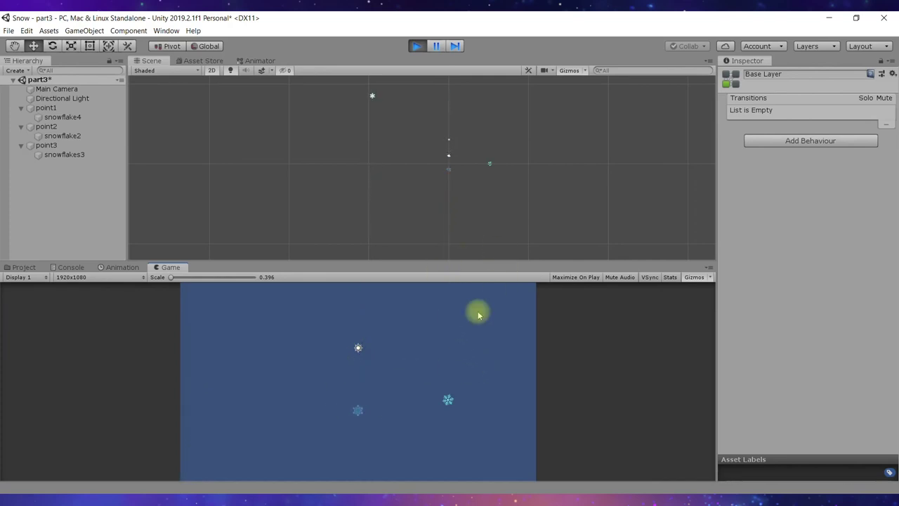
pyautogui.click(418, 47)
# - Select the snowflakes3 sprite and return to the Project assets panel
pyautogui.click(75, 147)
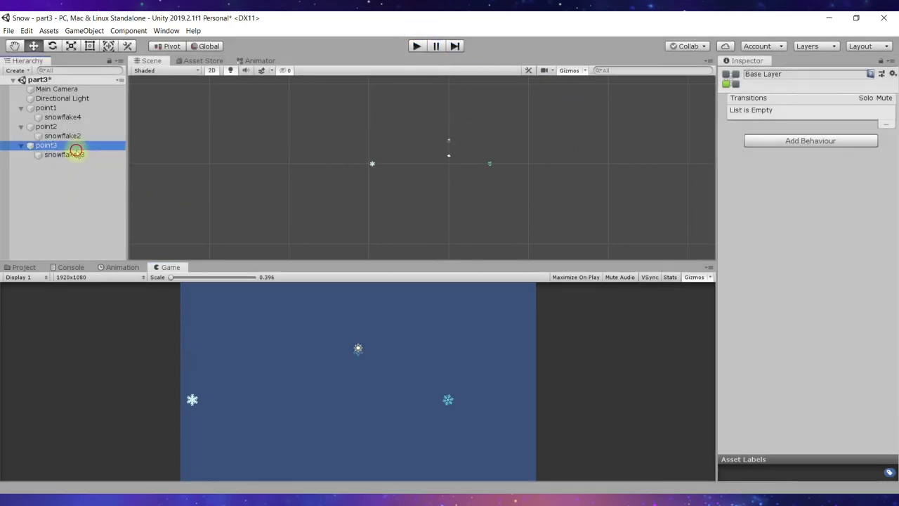
pyautogui.click(82, 154)
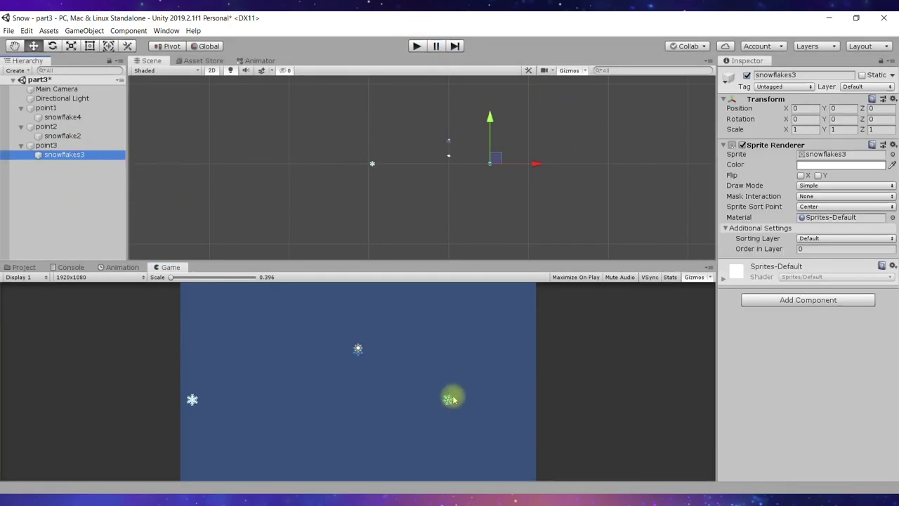
pyautogui.click(23, 267)
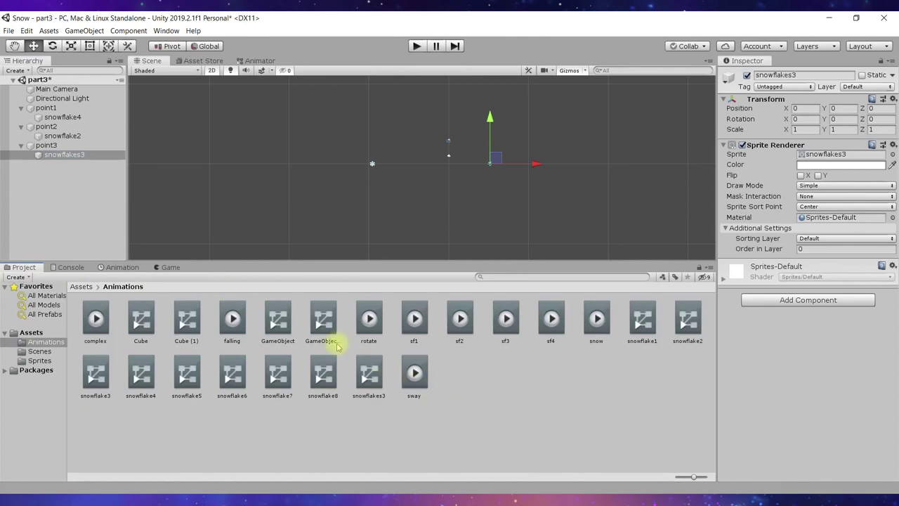
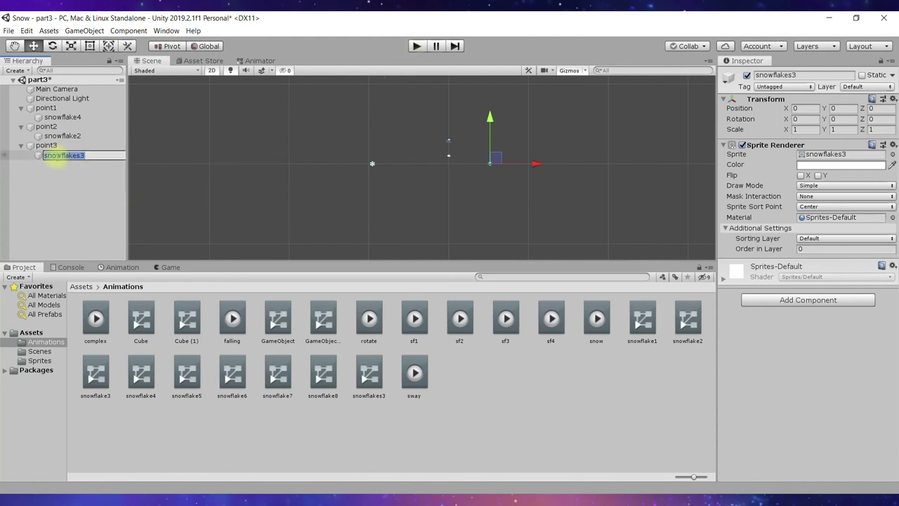
# - Attach the falling clip to snowflakes3, test-play it falling, then stop and deselect it
pyautogui.click(40, 154)
pyautogui.moveTo(231, 319); pyautogui.dragTo(83, 158)
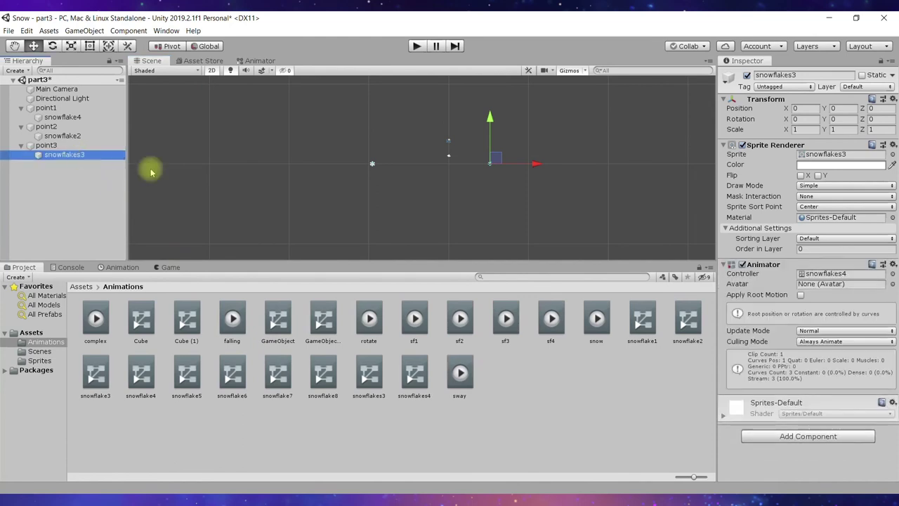
pyautogui.click(416, 46)
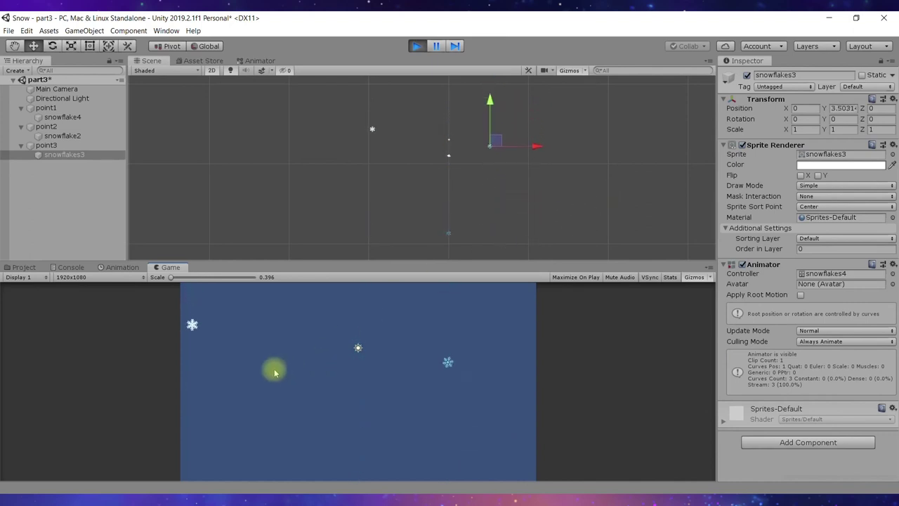
pyautogui.click(417, 45)
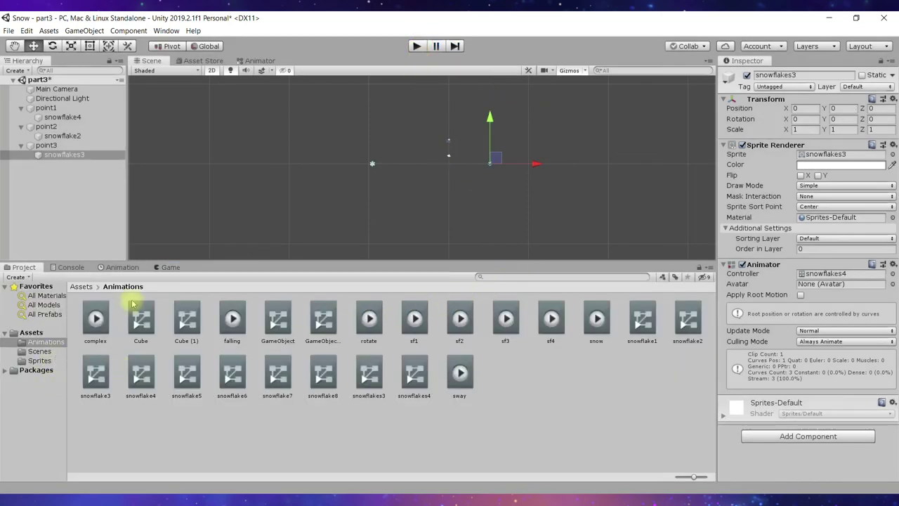
pyautogui.click(52, 209)
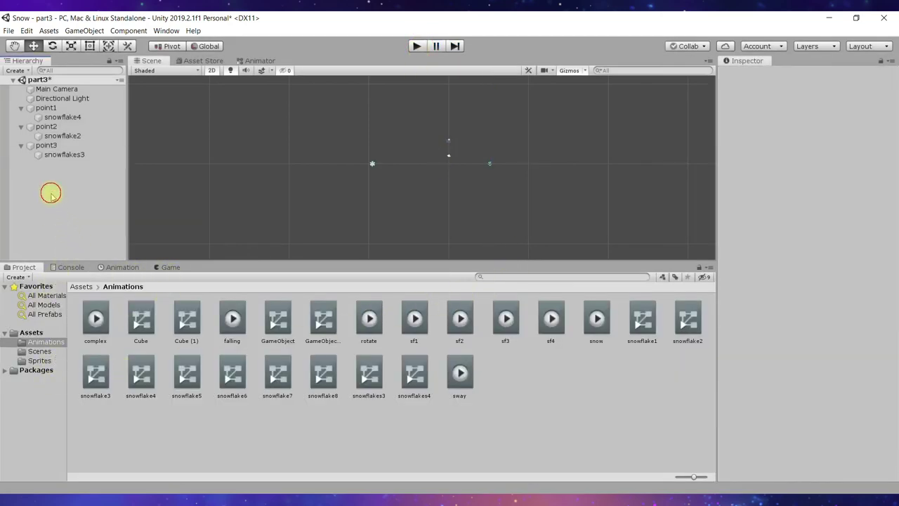
# - Add a 3D Cube and reset its Transform to position 0,0,0, viewed in Game view
pyautogui.rightClick(48, 194)
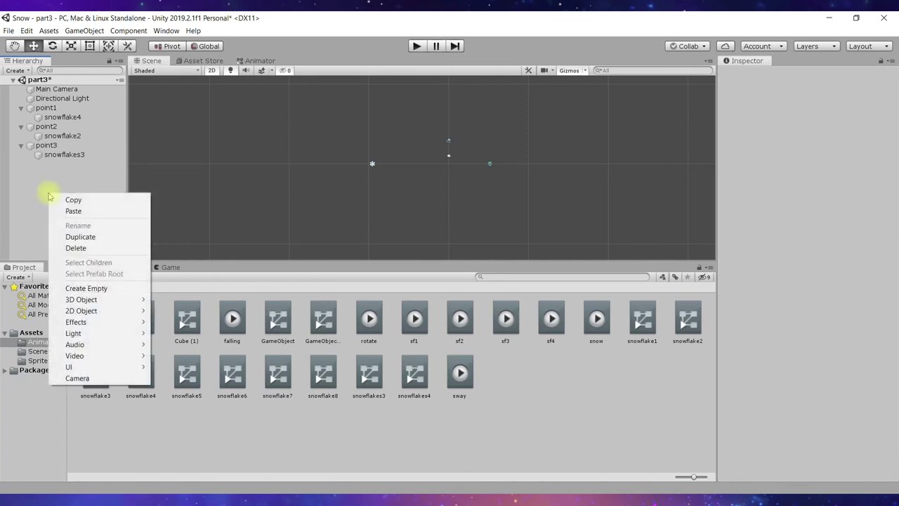
pyautogui.moveTo(101, 302)
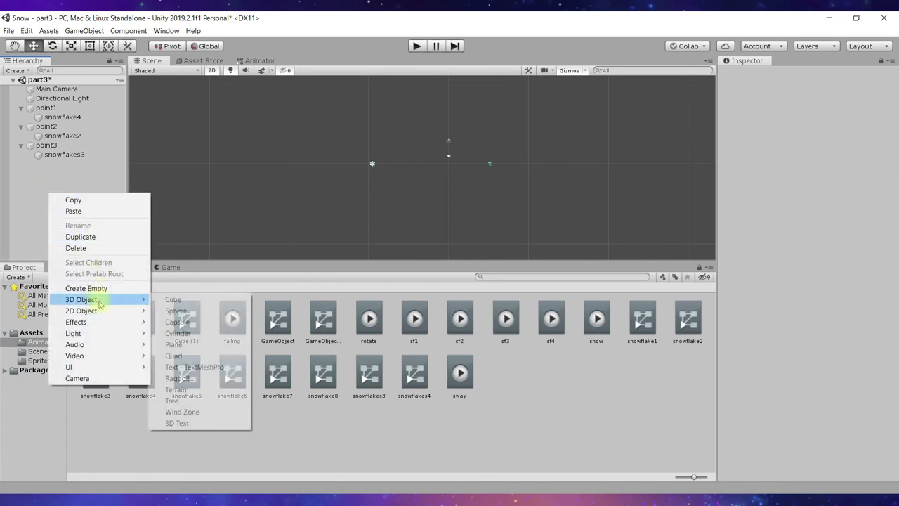
pyautogui.click(187, 302)
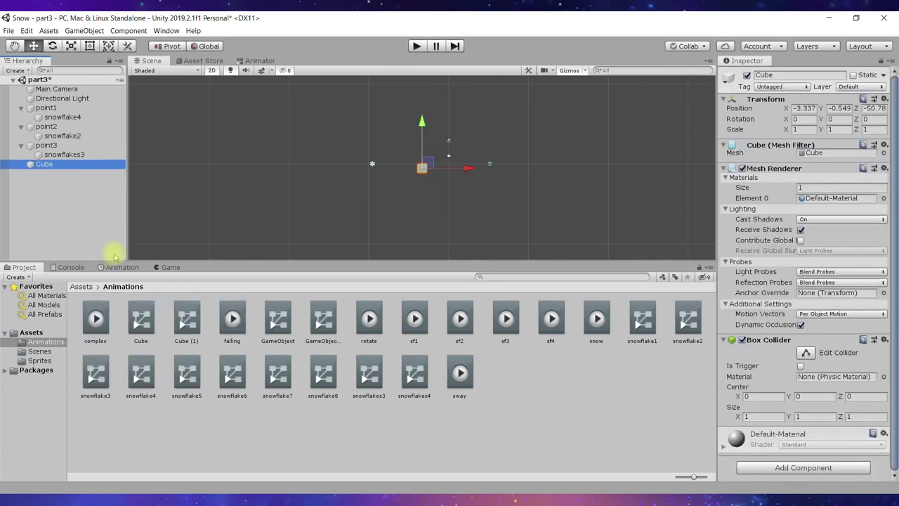
pyautogui.click(175, 267)
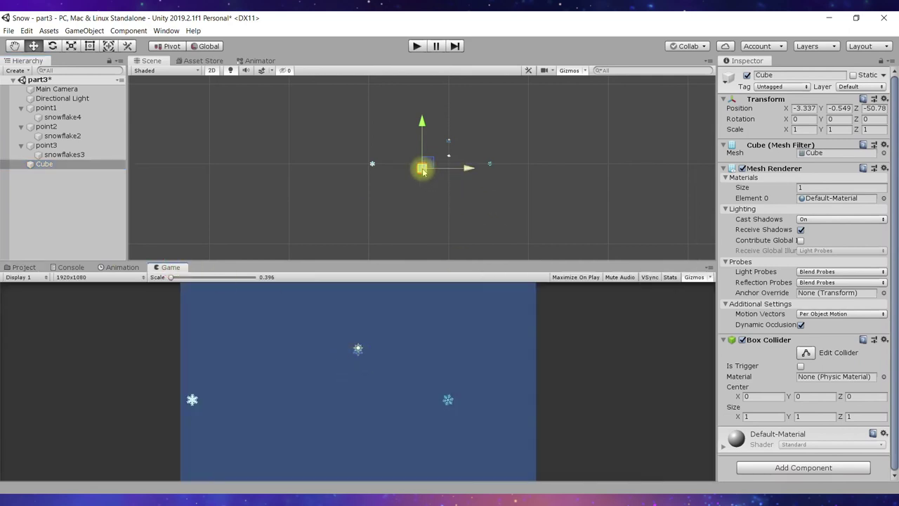
pyautogui.rightClick(763, 102)
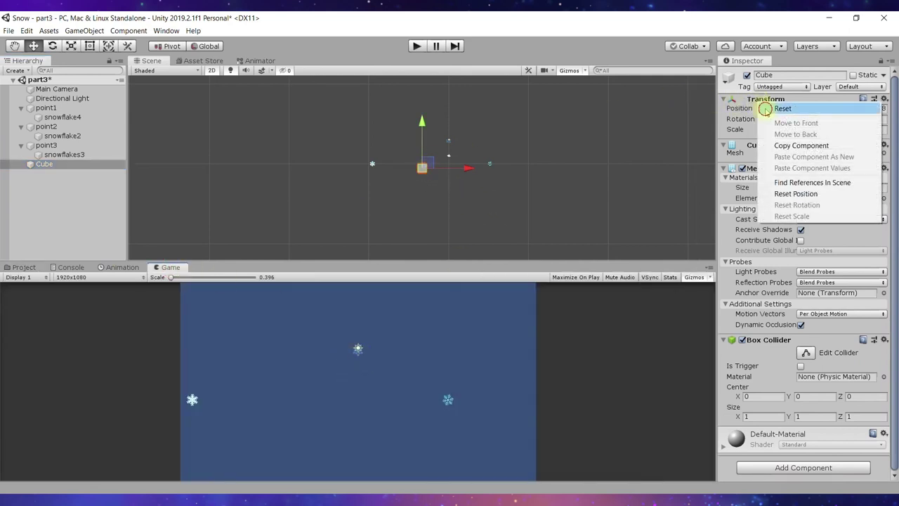
pyautogui.click(769, 107)
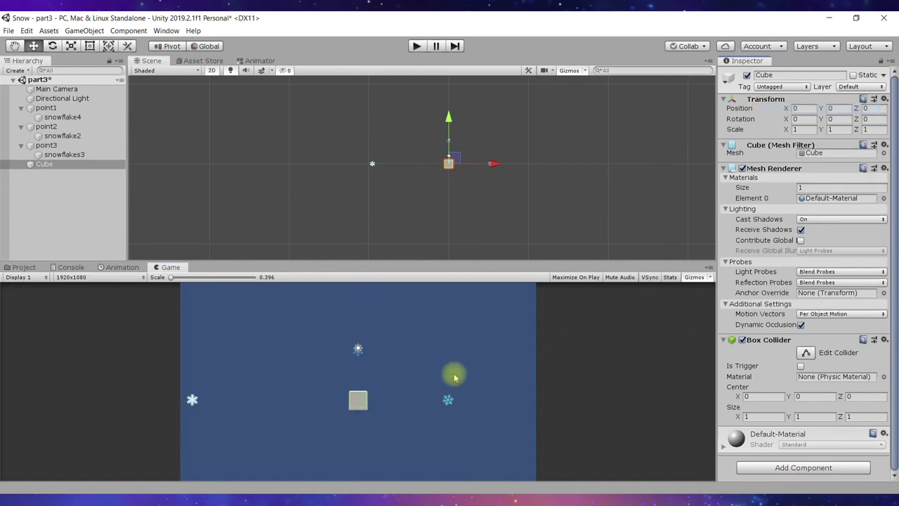
pyautogui.click(39, 164)
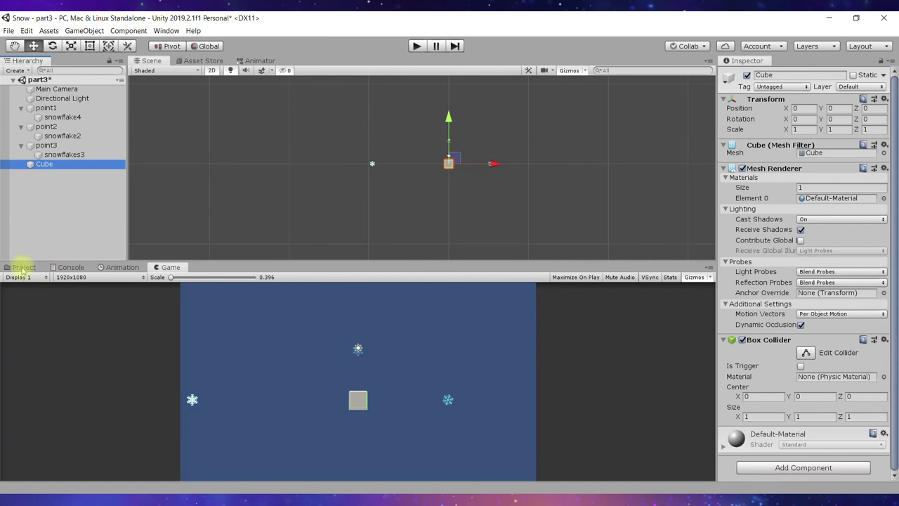
# - Drop the falling clip onto Cube, creating the Cube 1 controller, and play-test it
pyautogui.click(21, 267)
pyautogui.moveTo(231, 319); pyautogui.dragTo(64, 165)
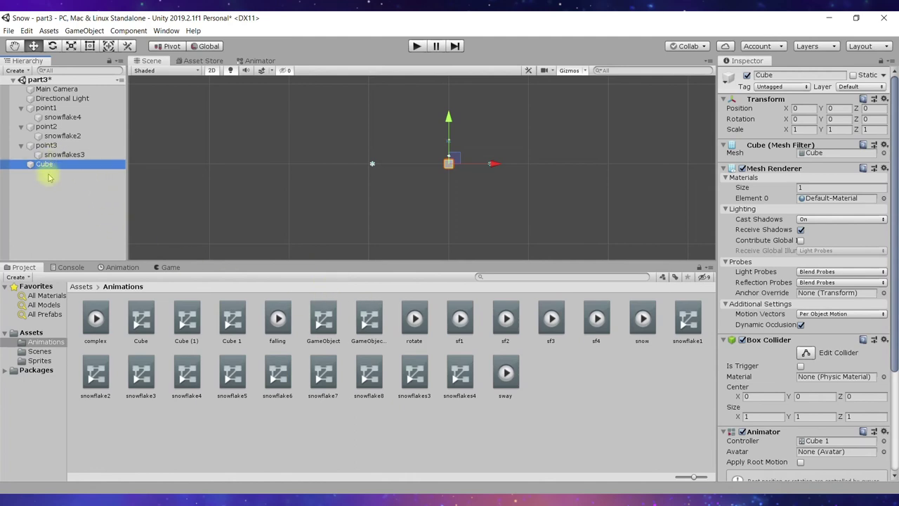
pyautogui.scroll(-4, 851, 322)
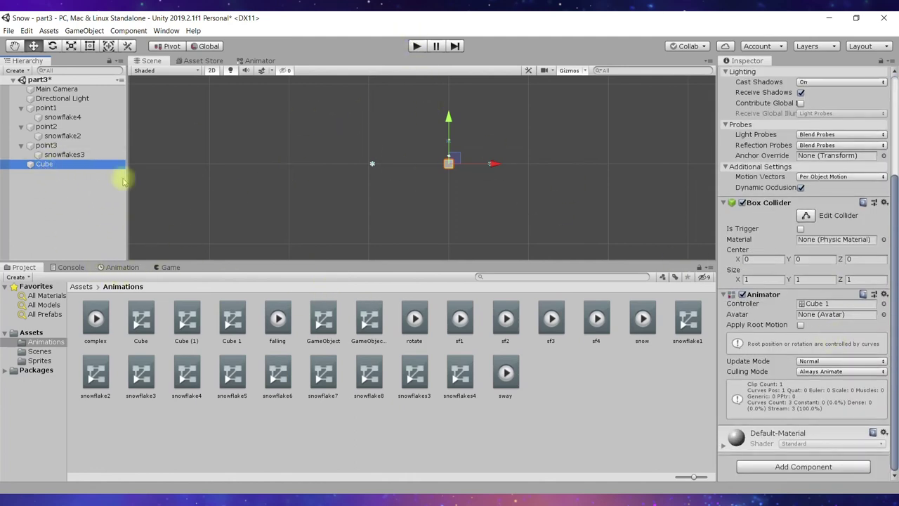
pyautogui.click(170, 267)
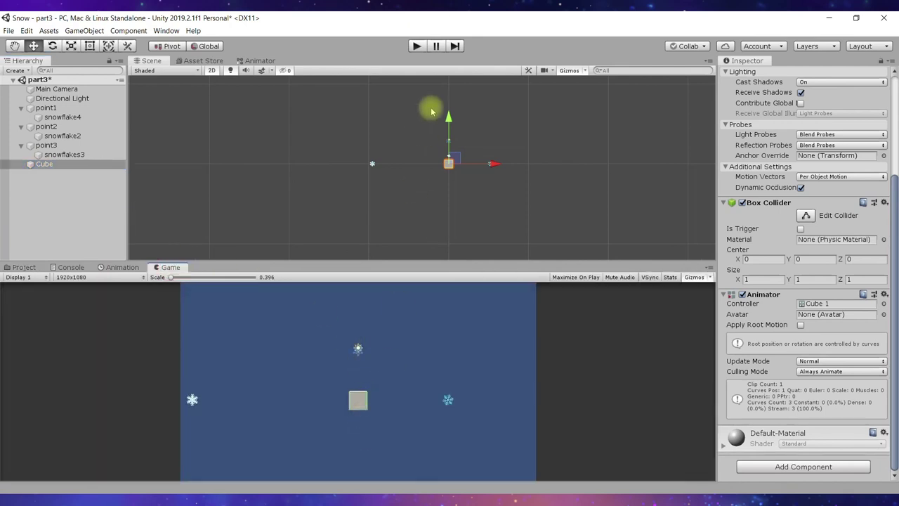
pyautogui.click(416, 46)
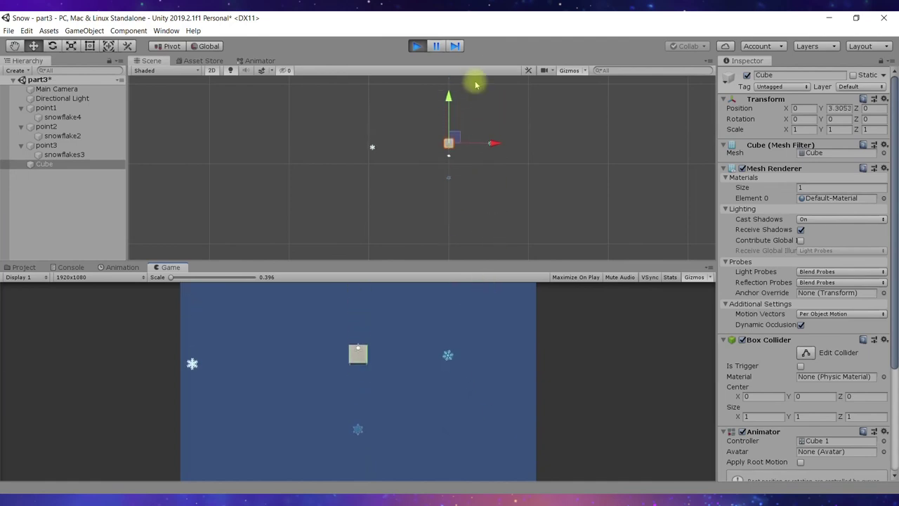
pyautogui.click(415, 46)
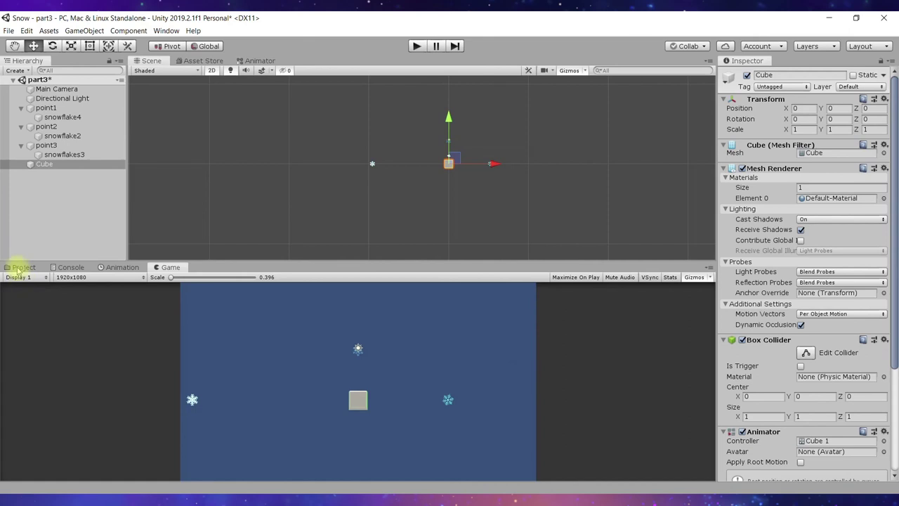
# - Show the falling clip in the Animation window for snowflake4, with Position keys at 0:00 and 3:00
pyautogui.click(22, 268)
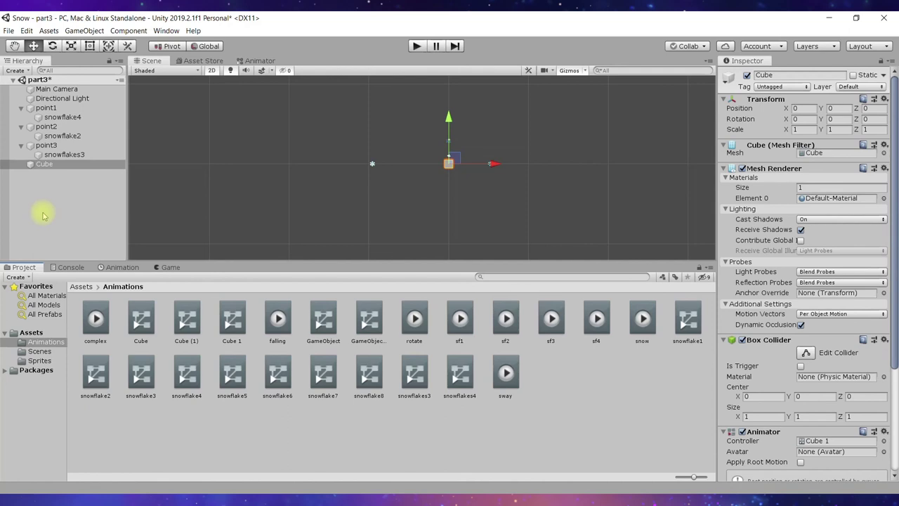
pyautogui.click(278, 323)
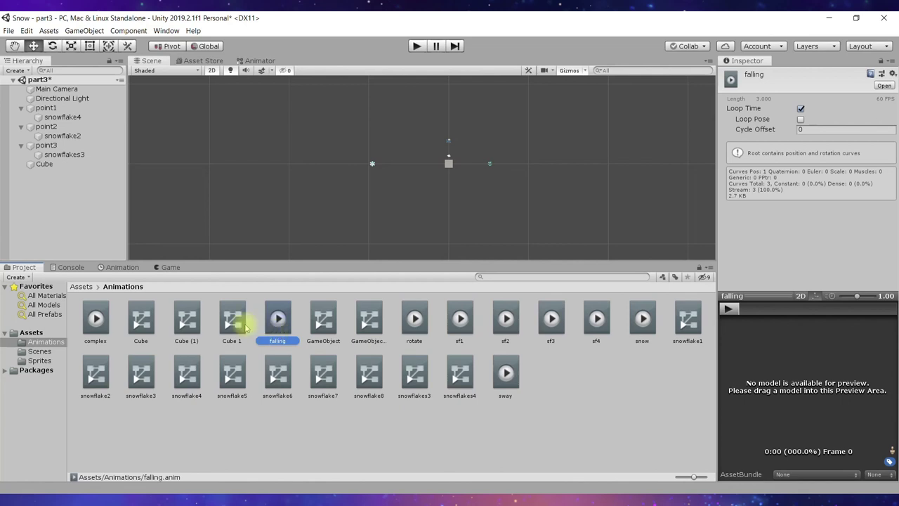
pyautogui.click(123, 267)
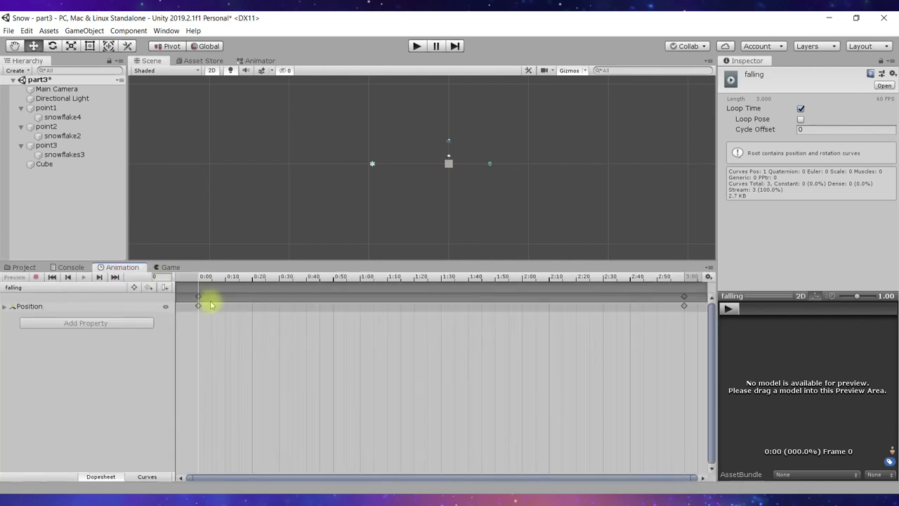
pyautogui.click(198, 277)
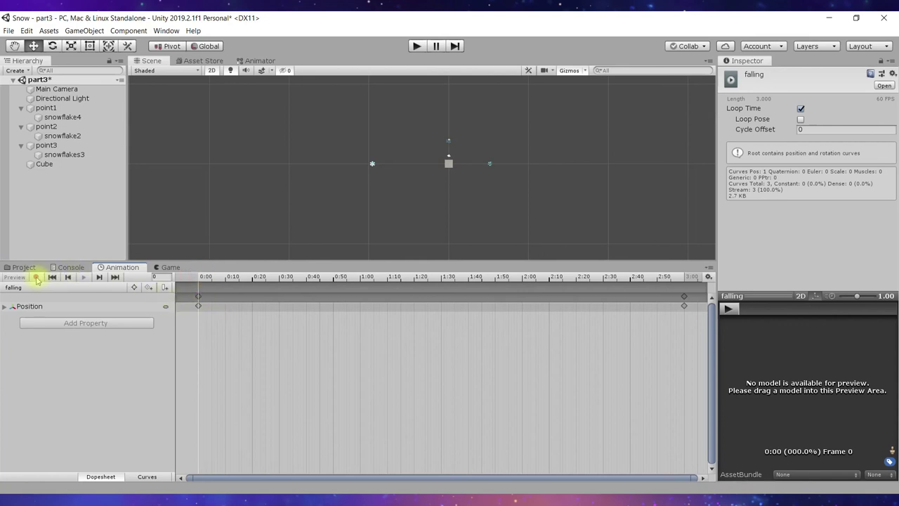
pyautogui.click(198, 296)
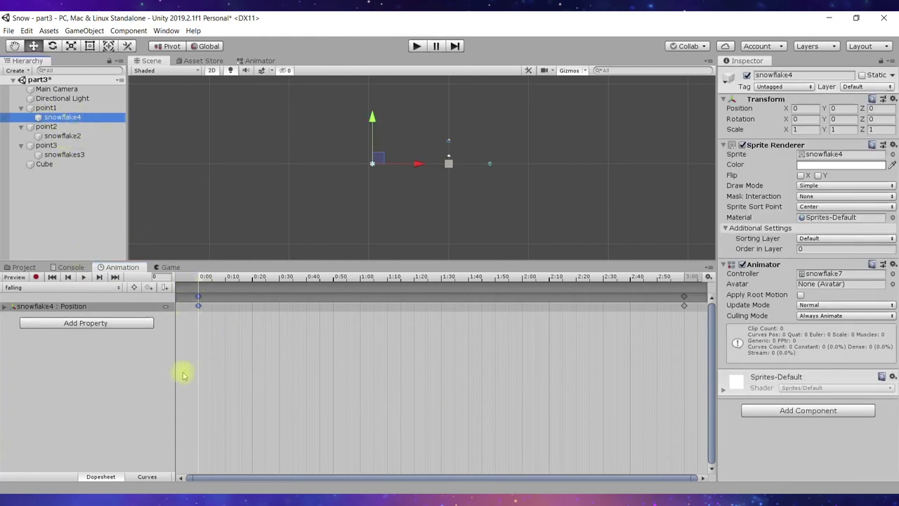
# - Turn on recording and preview snowflake4's falling clip at 3:00 (Y -8.8), then reselect the 0:00 keys
pyautogui.click(37, 277)
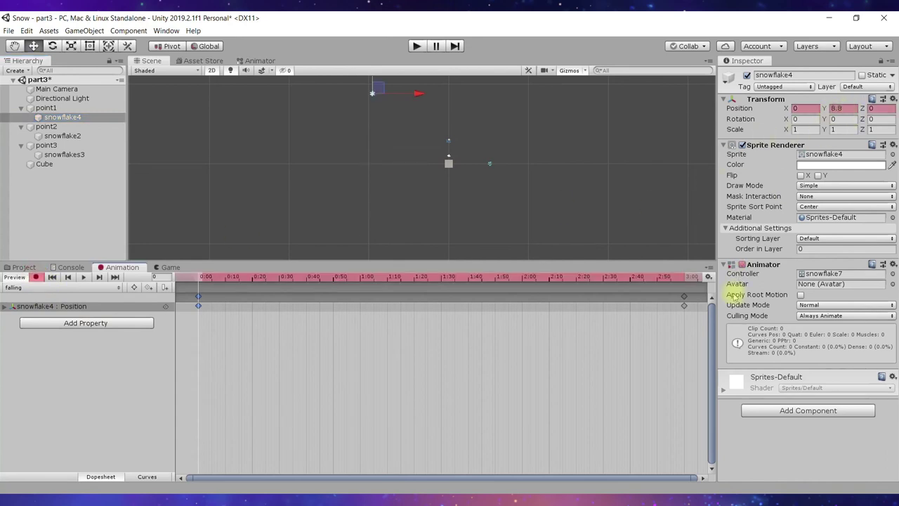
pyautogui.click(687, 278)
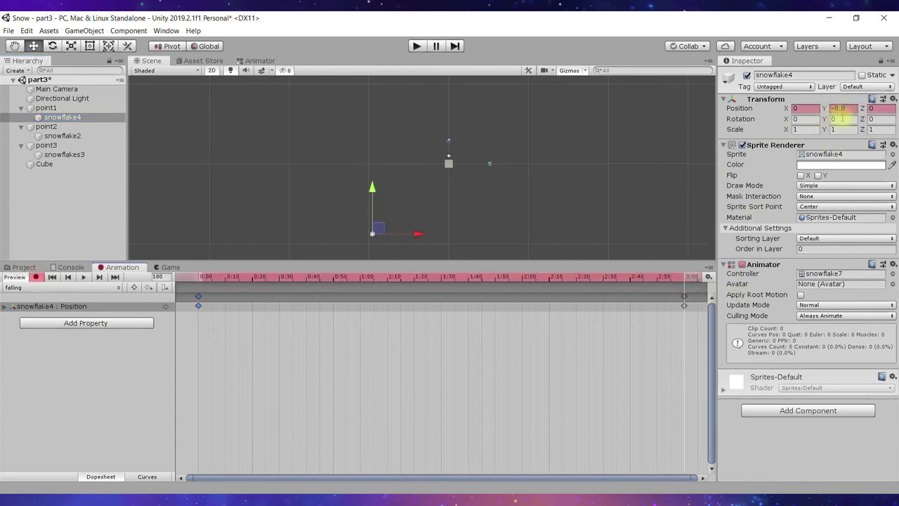
pyautogui.click(199, 297)
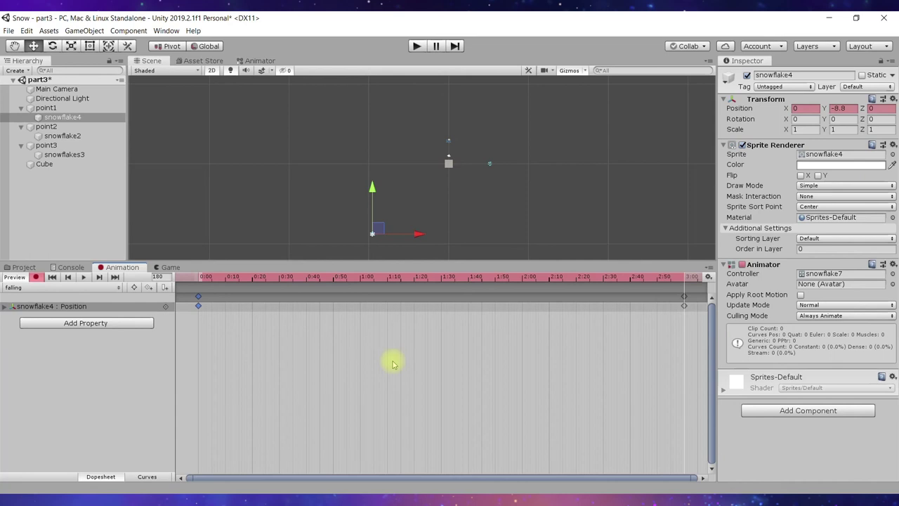
# - Turn off animation recording and run the game with Ctrl+P to watch the snowflakes and Cube fall
pyautogui.click(36, 277)
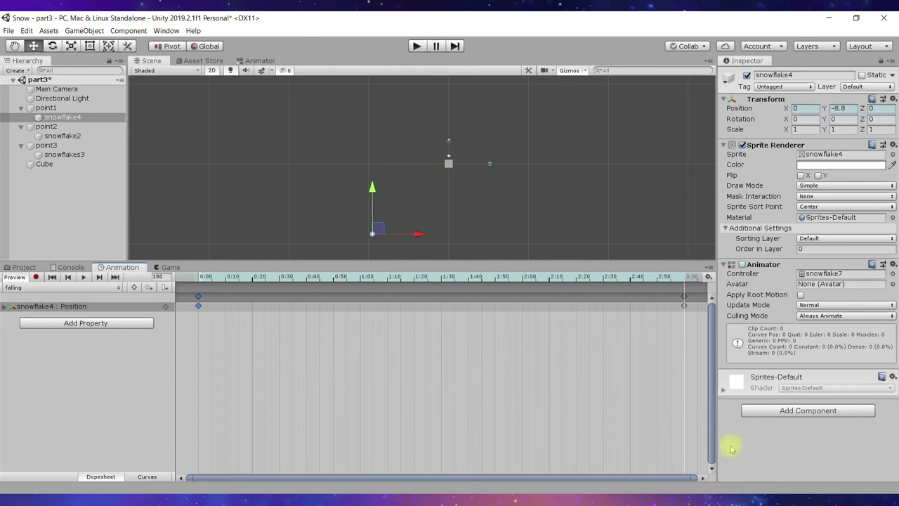
pyautogui.hotkey('ctrl', 'p')
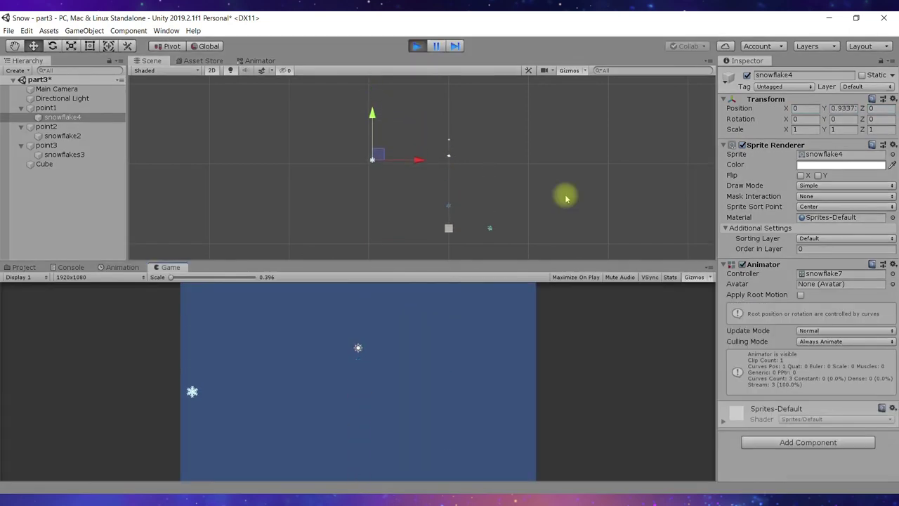